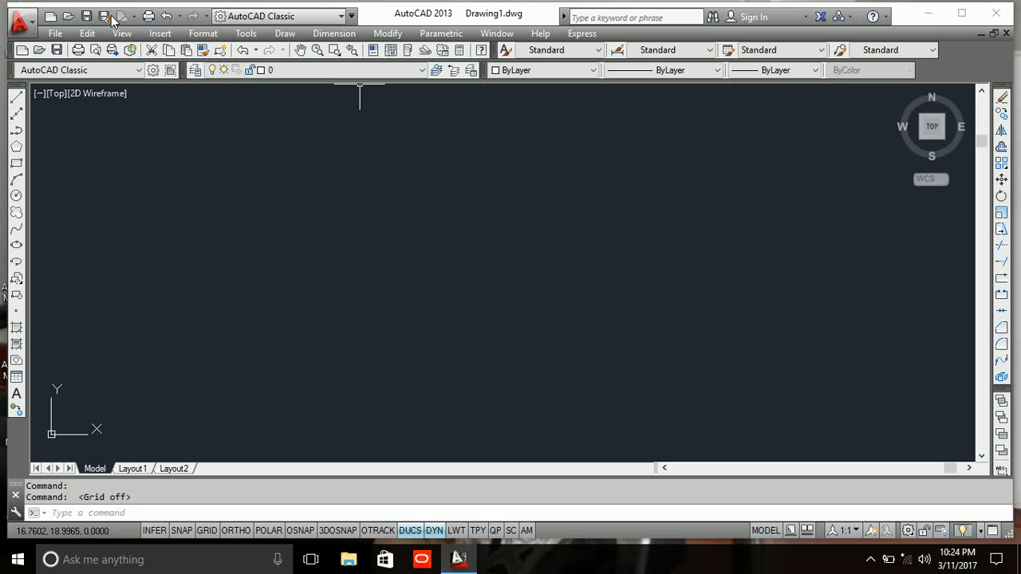
left_click(56, 34)
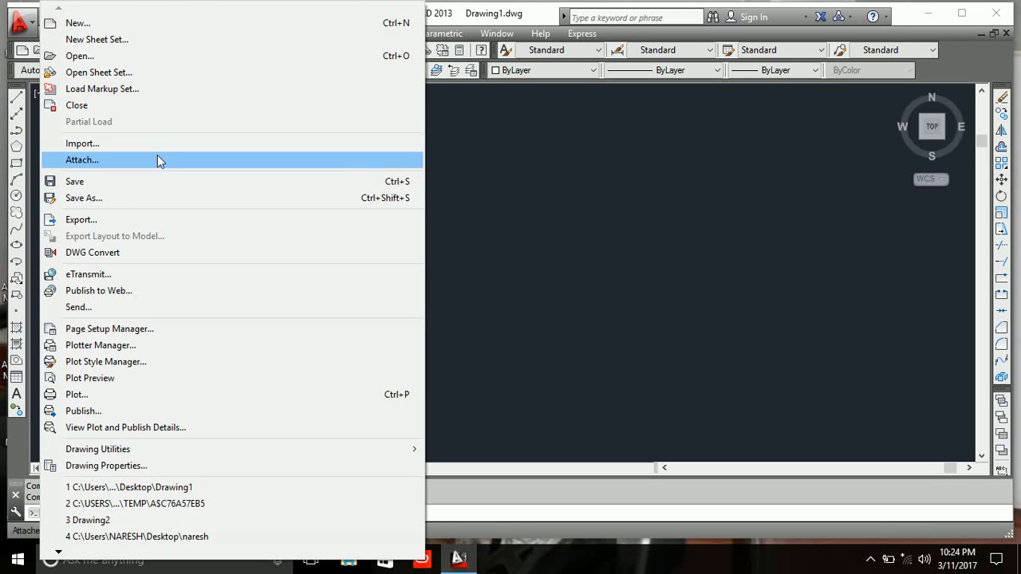
left_click(598, 237)
left_click(460, 250)
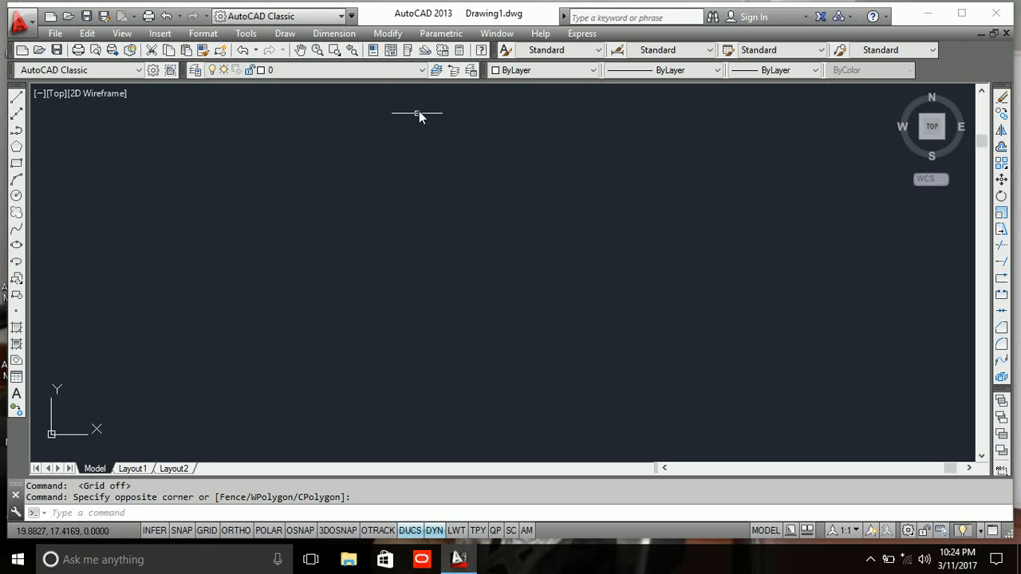
- Show the Modeling toolbar and dock it horizontally in a new row beneath the Workspaces and Layers toolbars
right_click(364, 52)
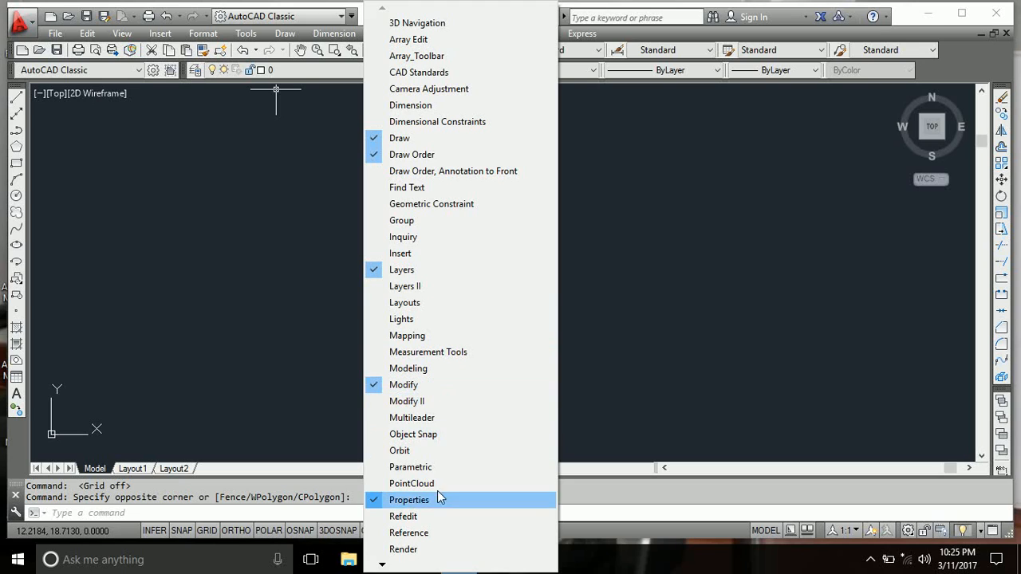
left_click(477, 371)
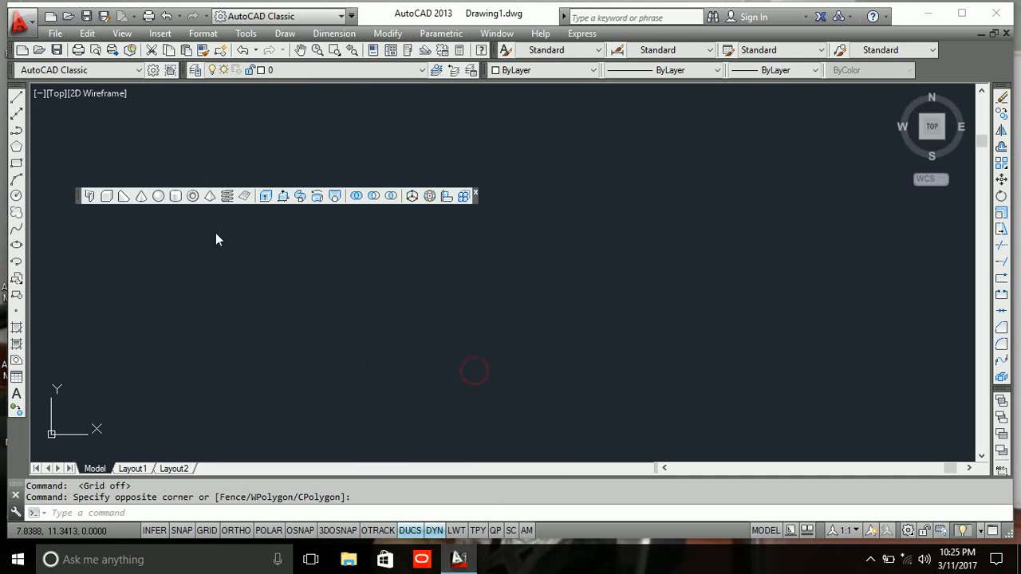
left_click_drag(80, 201, 80, 201)
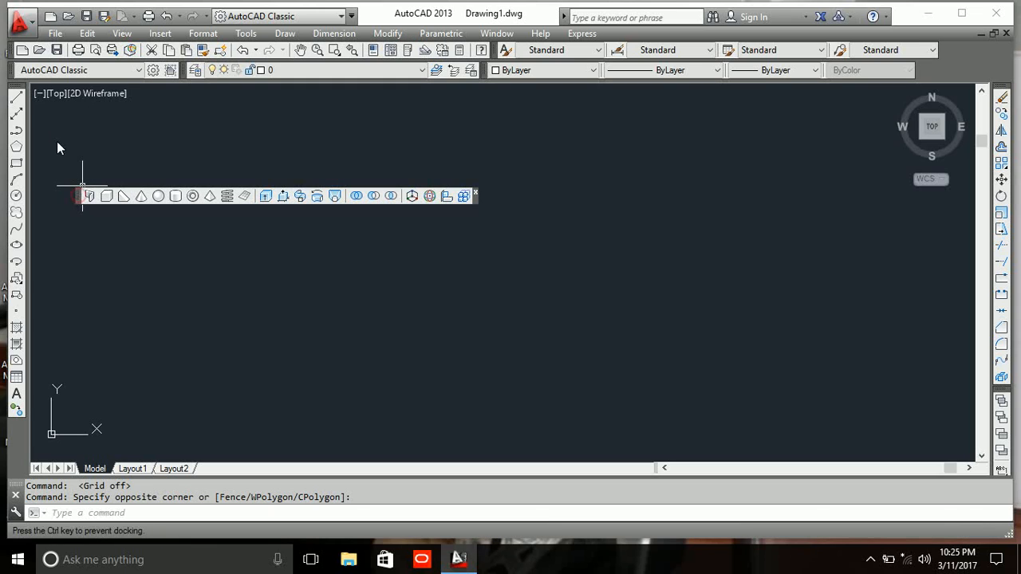
left_click_drag(58, 148, 24, 78)
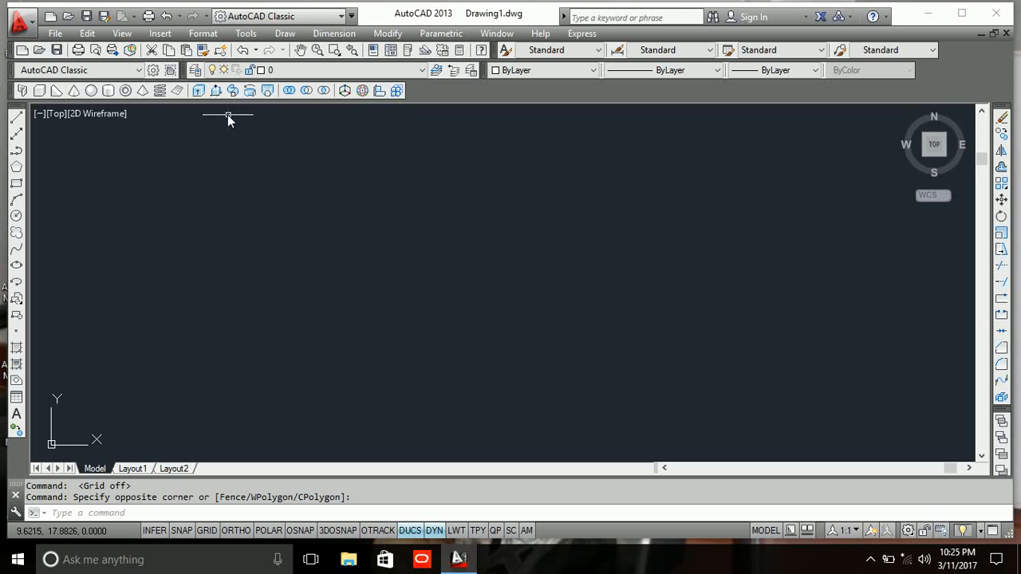
- Show the Modify II toolbar and dock it in the same row directly after the Modeling toolbar
right_click(323, 54)
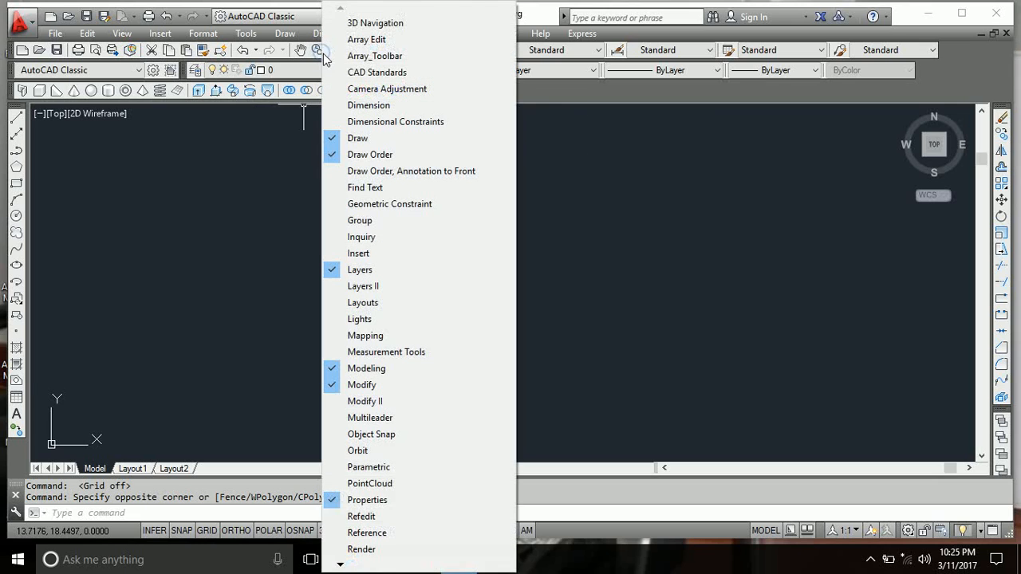
left_click(403, 403)
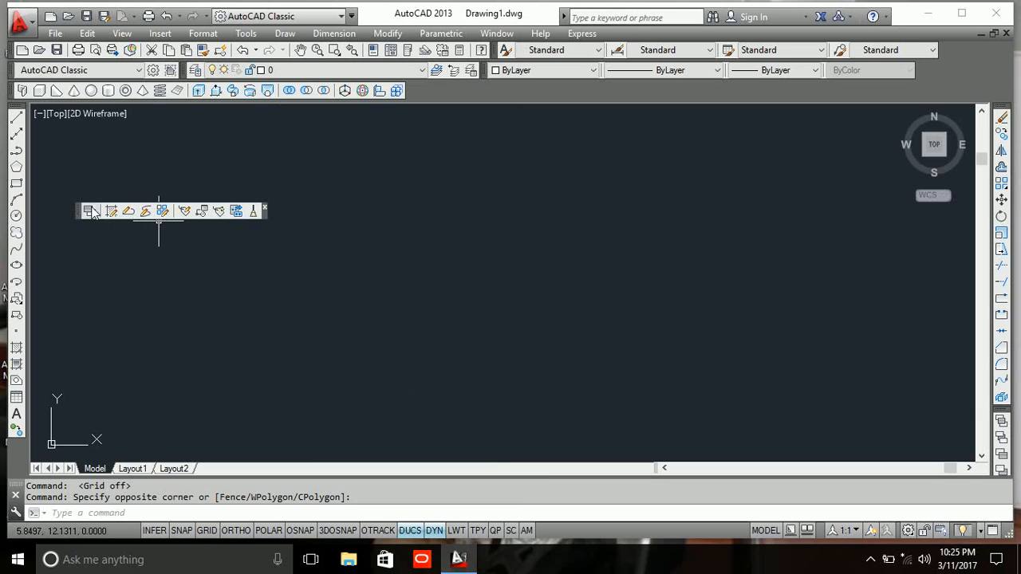
left_click_drag(81, 214, 431, 100)
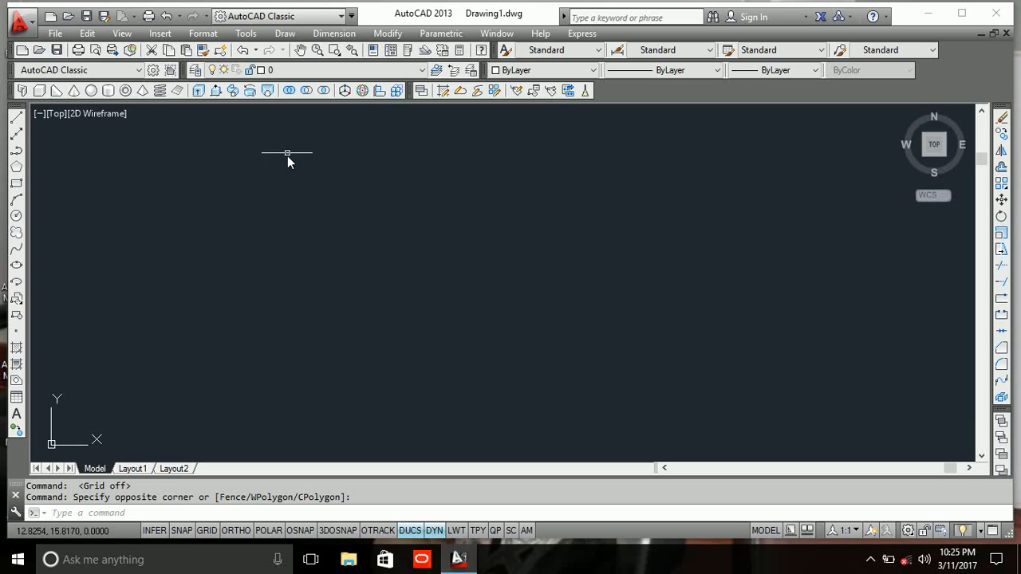
left_click(387, 33)
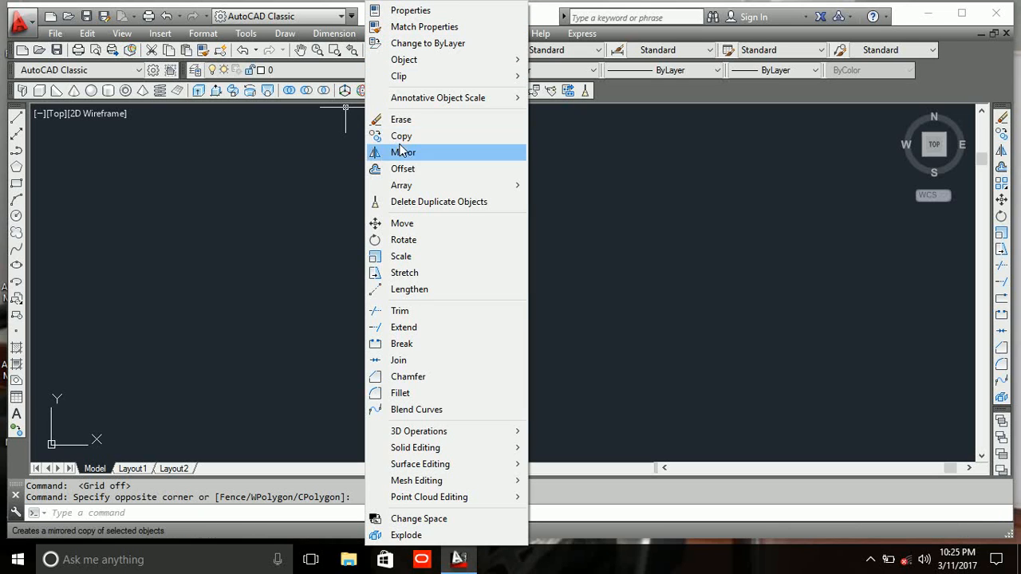
left_click(591, 234)
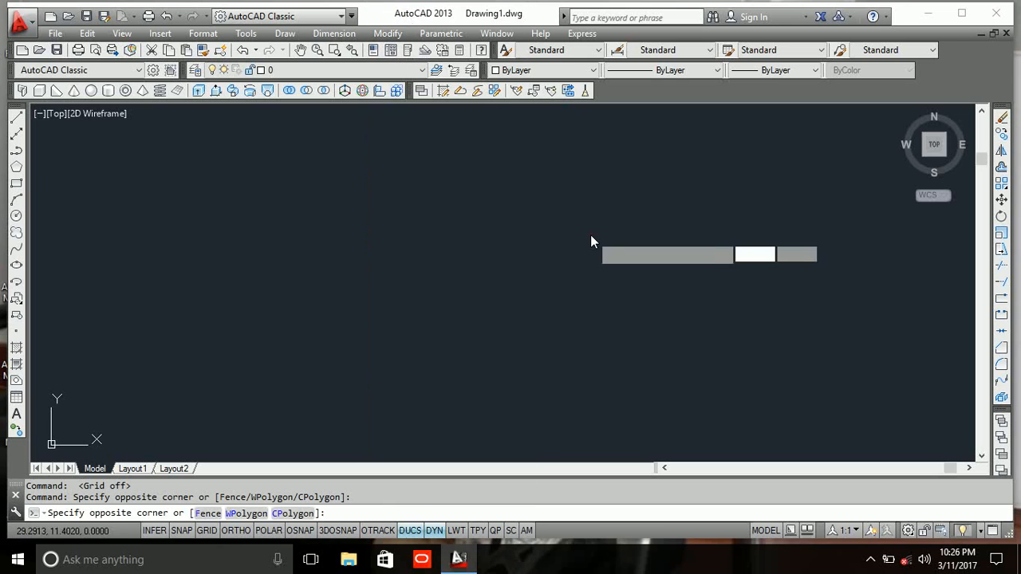
left_click(623, 213)
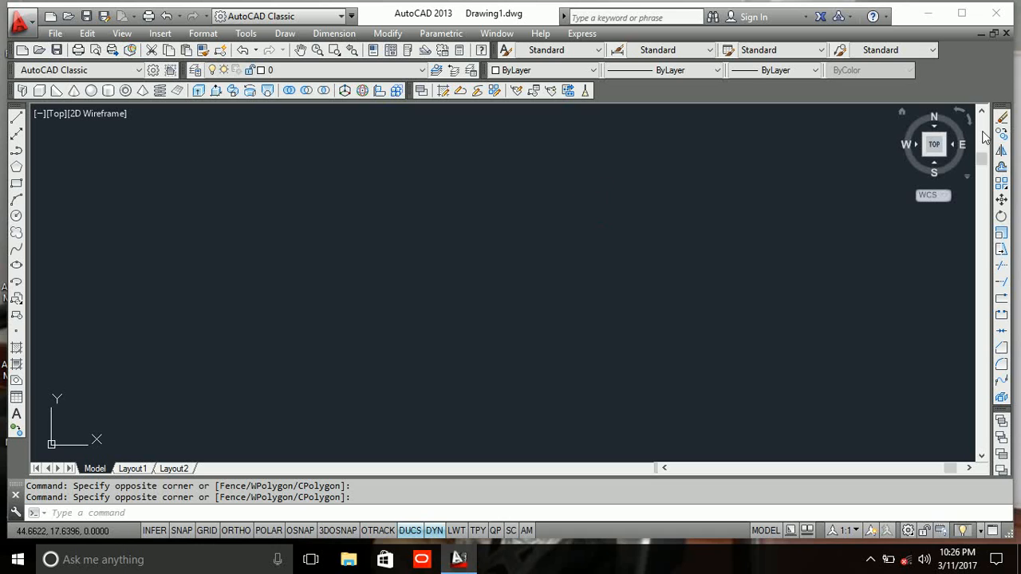
- Undock the Modify toolbar into the drawing area and redock it vertically on the outer side of the Draw Order toolbar
left_click_drag(1004, 107, 721, 160)
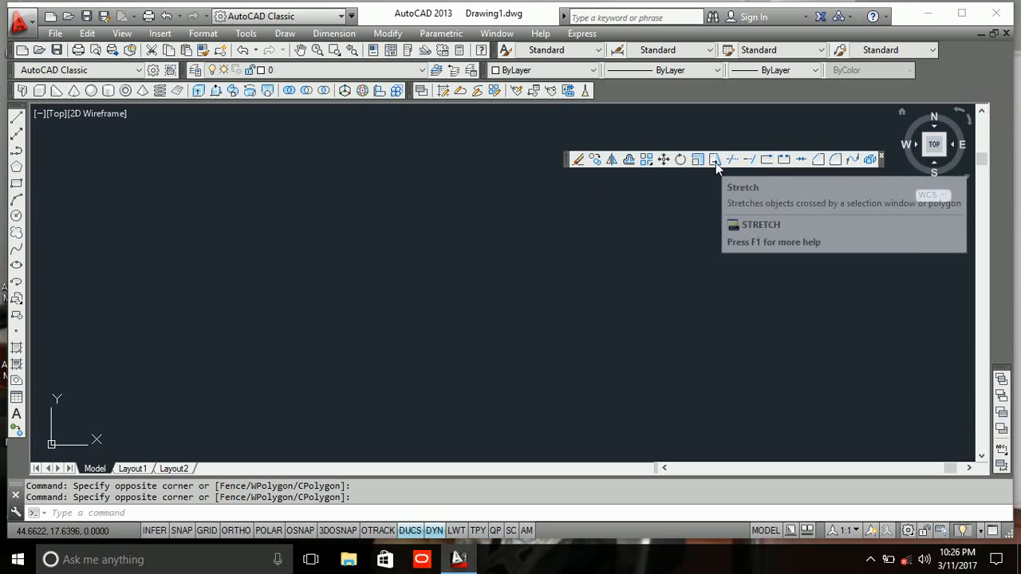
left_click(380, 33)
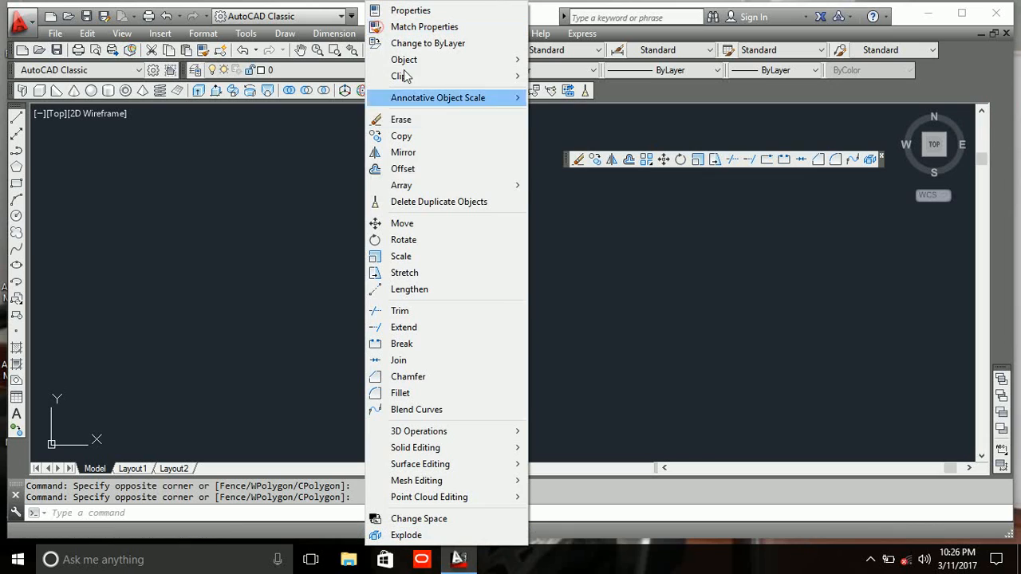
left_click(666, 243)
left_click(554, 144)
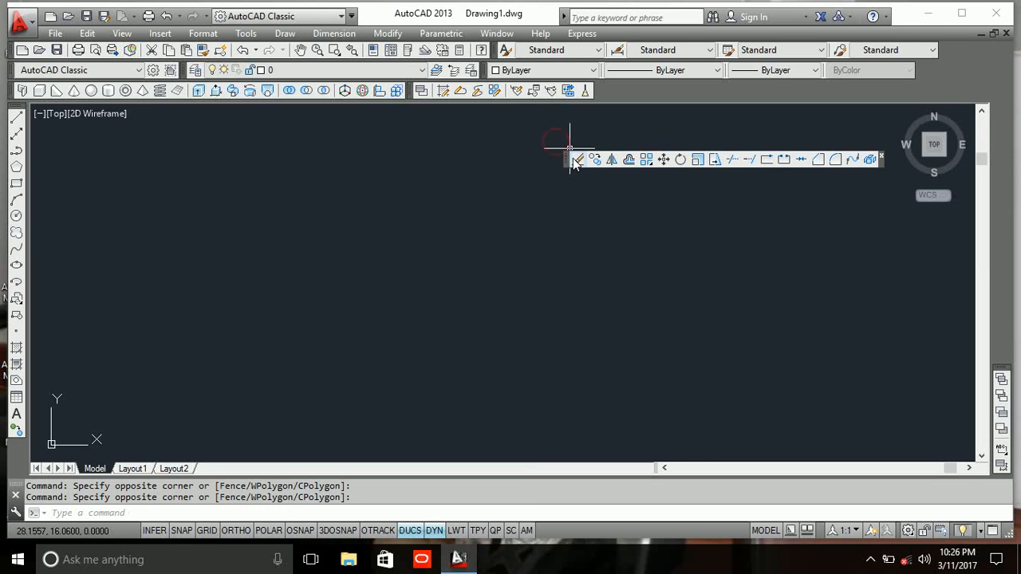
mouse_move(566, 164)
left_mouse_down()
mouse_move(795, 144)
mouse_move(1020, 190)
left_mouse_up()
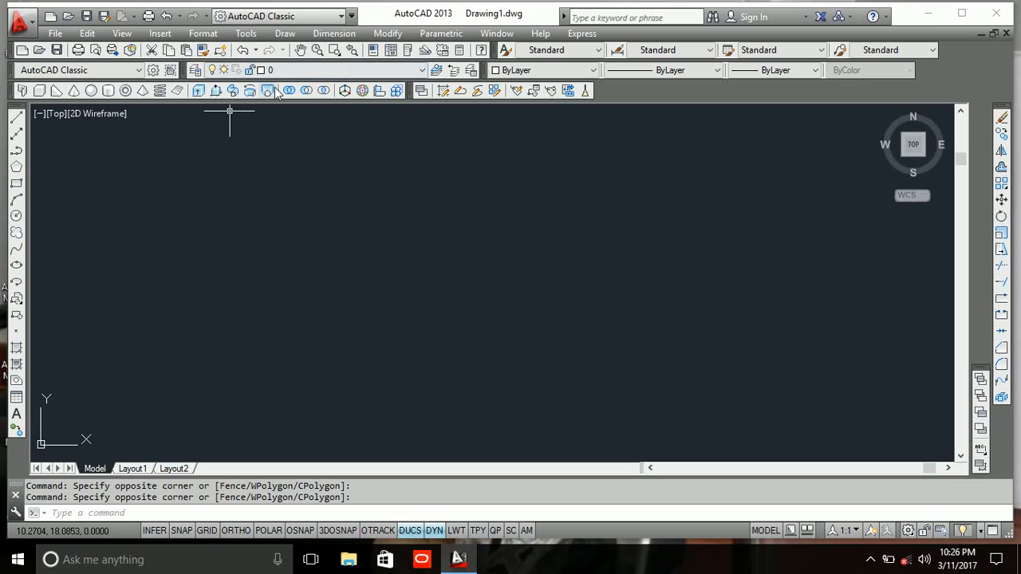
left_click(289, 35)
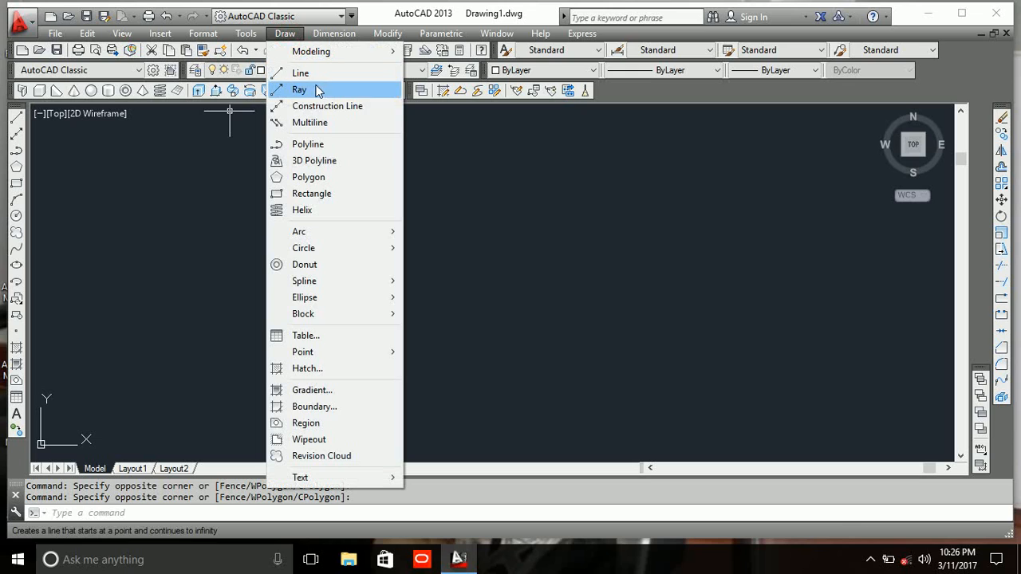
left_click(480, 182)
left_click(296, 187)
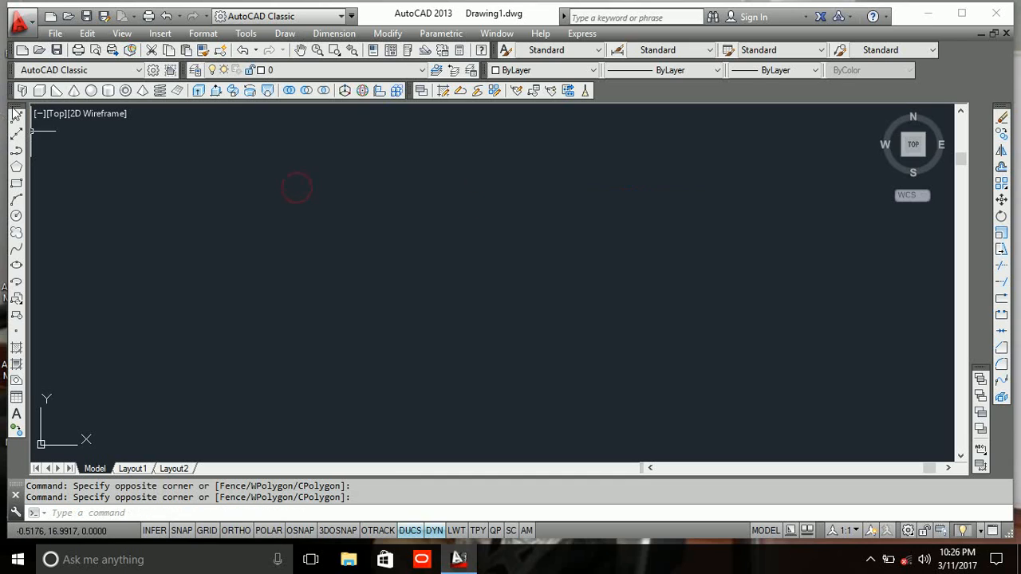
- Undock the Draw toolbar and dock it horizontally in a new row beneath the Modeling toolbar
left_click_drag(148, 185, 151, 183)
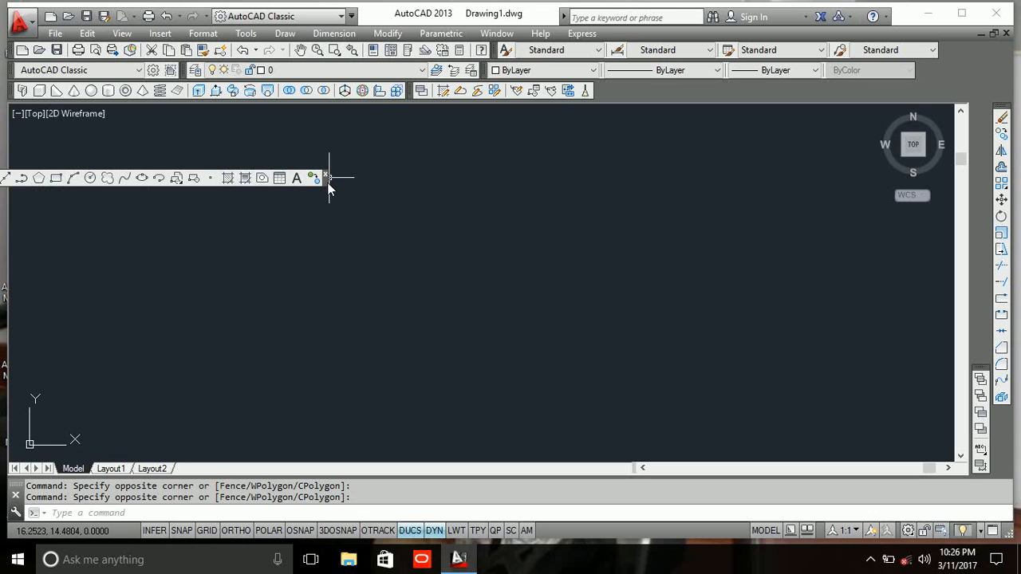
left_click_drag(328, 185, 386, 204)
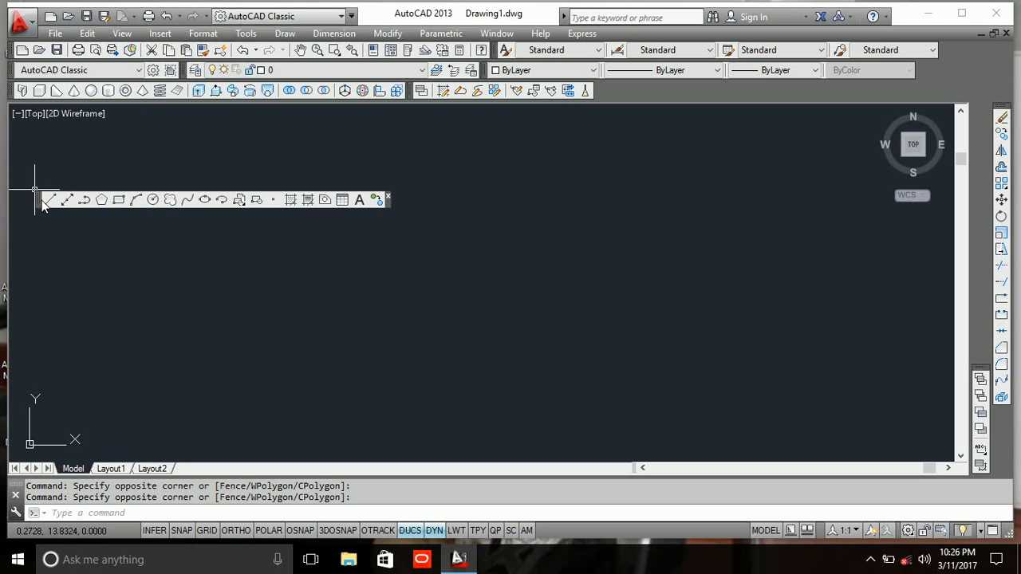
mouse_move(42, 200)
left_mouse_down()
mouse_move(2, 176)
mouse_move(3, 148)
left_mouse_up()
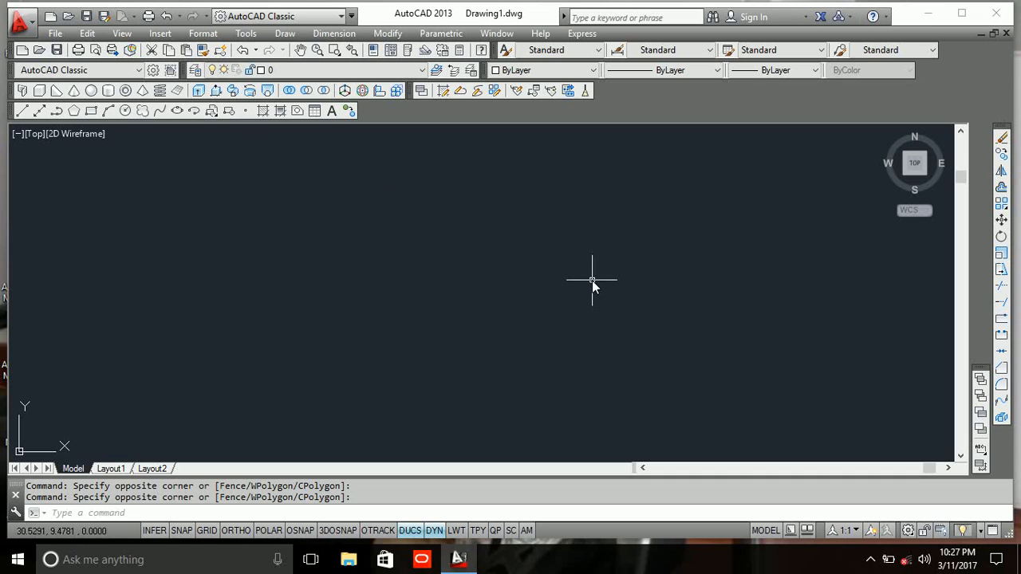
- Draw an open zigzag of six connected line segments across the upper half of the empty drawing area
left_click(22, 110)
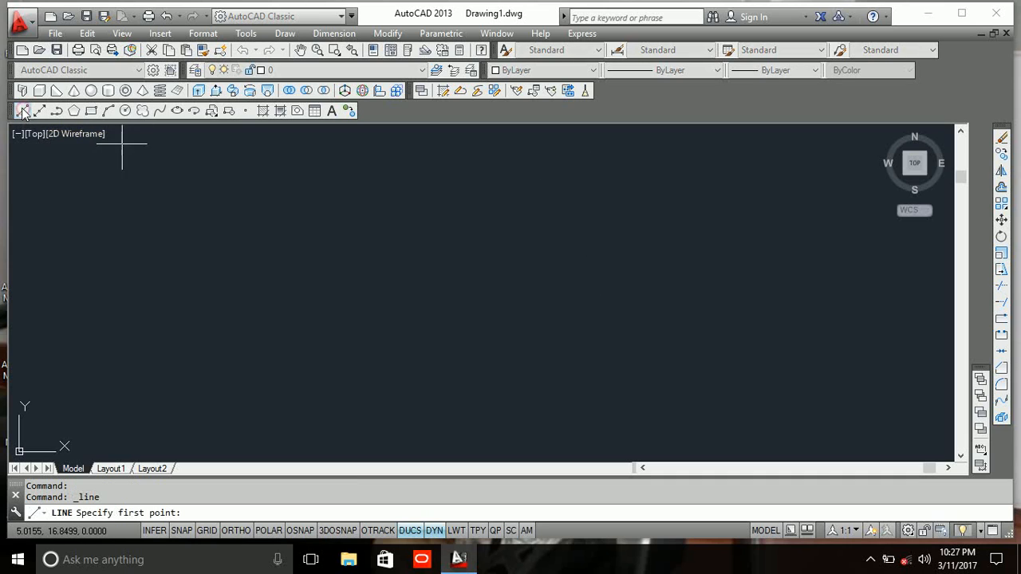
left_click(149, 301)
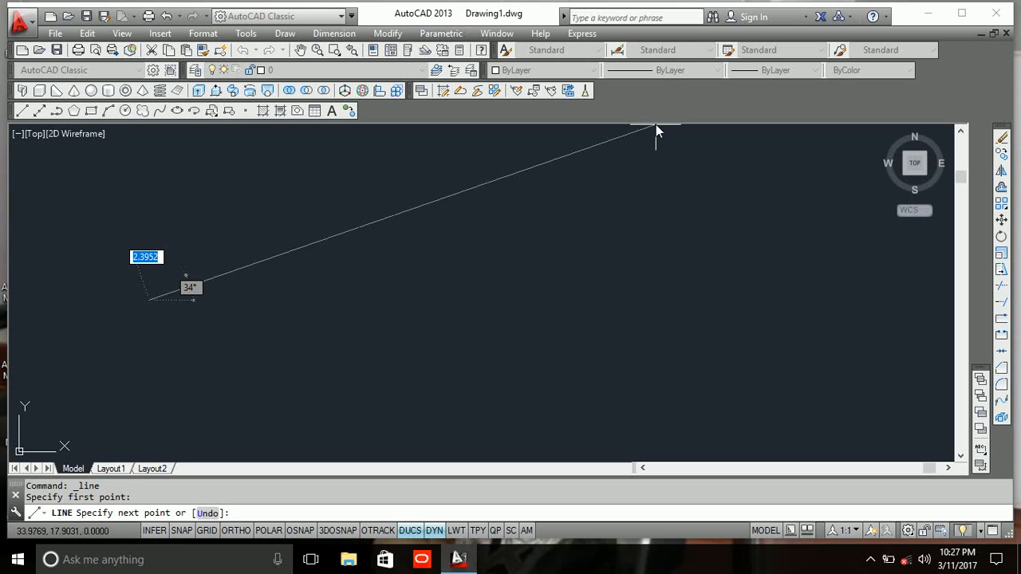
left_click(247, 179)
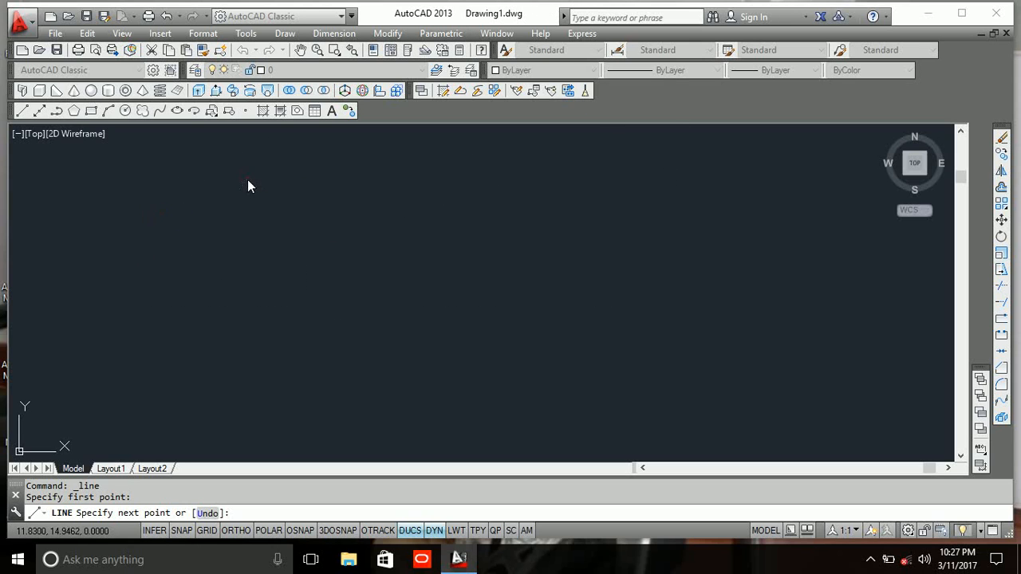
left_click(355, 295)
left_click(493, 161)
left_click(570, 292)
left_click(609, 185)
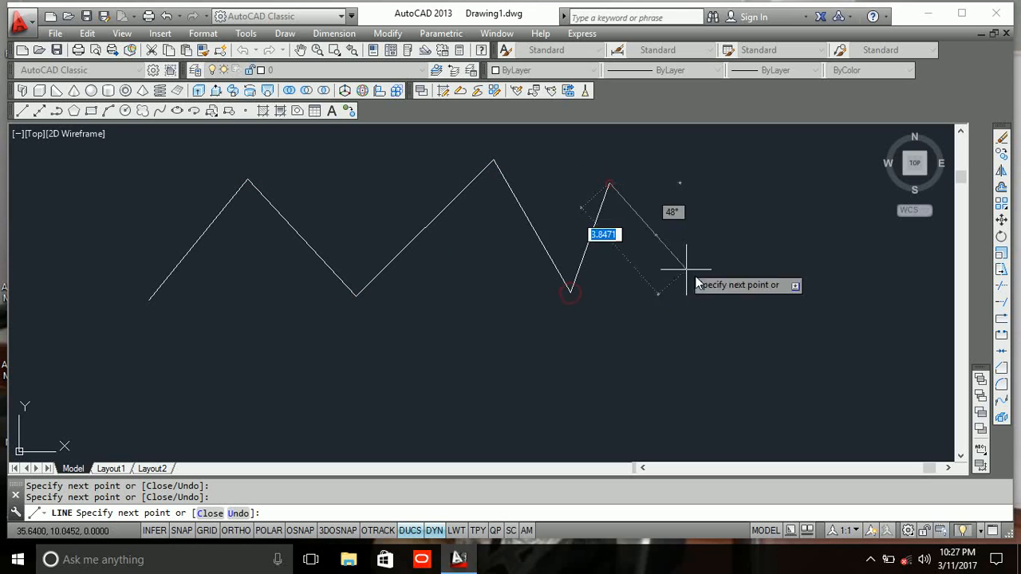
left_click(698, 282)
key("Return")
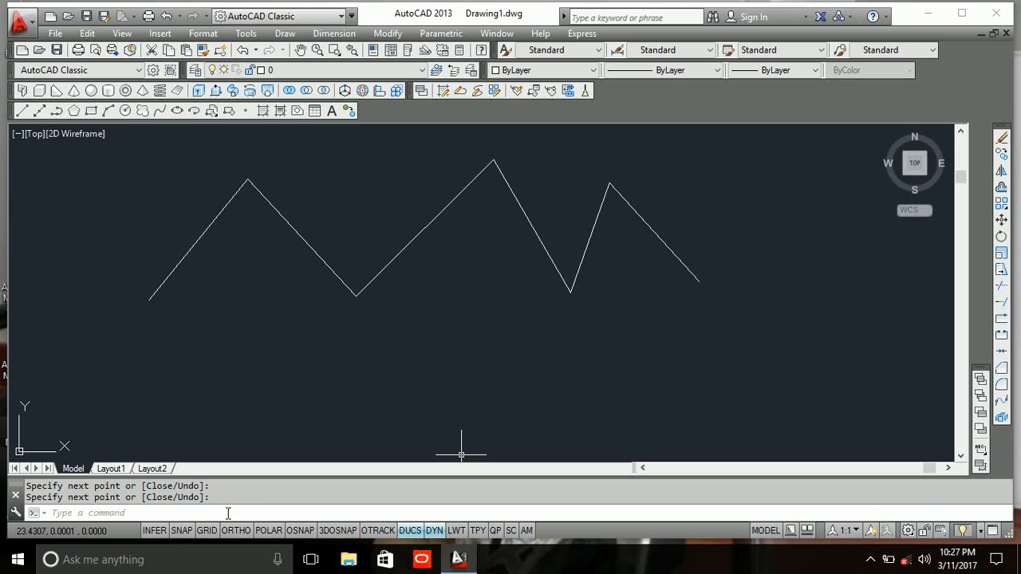
- Draw a second open chain of nine line segments below the first zigzag, beginning with a long, nearly horizontal segment
type("1")
key("Return")
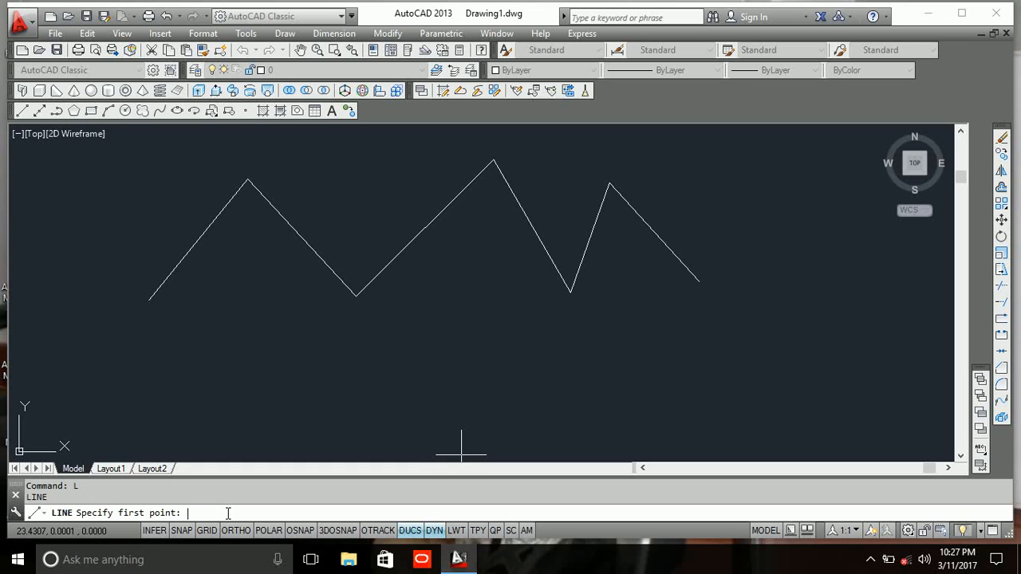
left_click(156, 402)
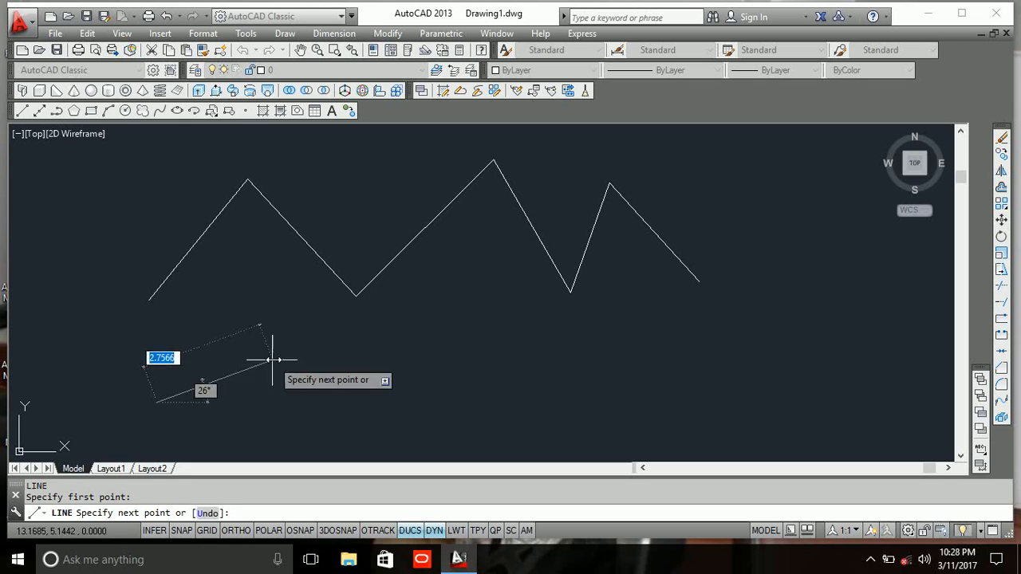
left_click(421, 383)
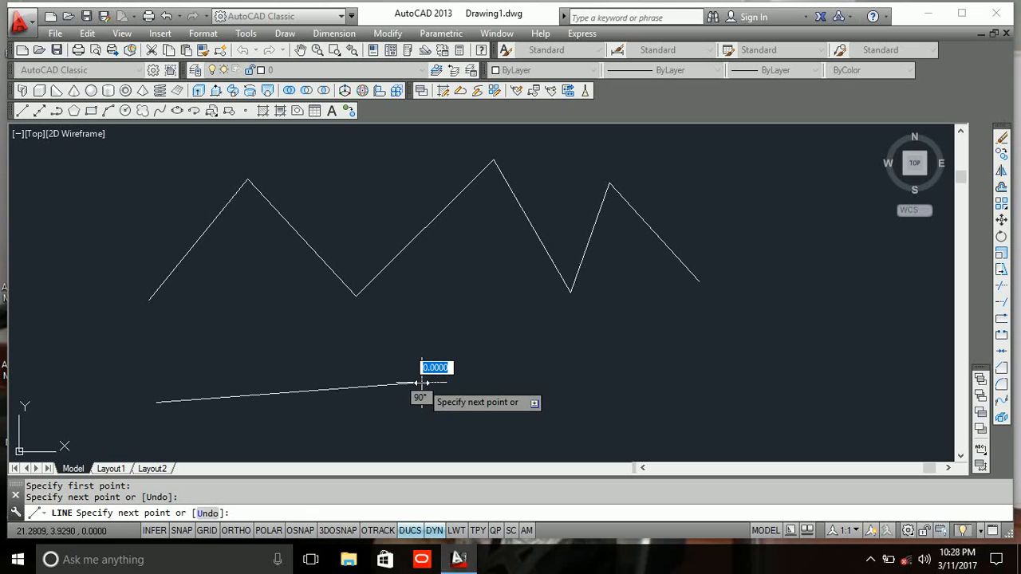
left_click(471, 305)
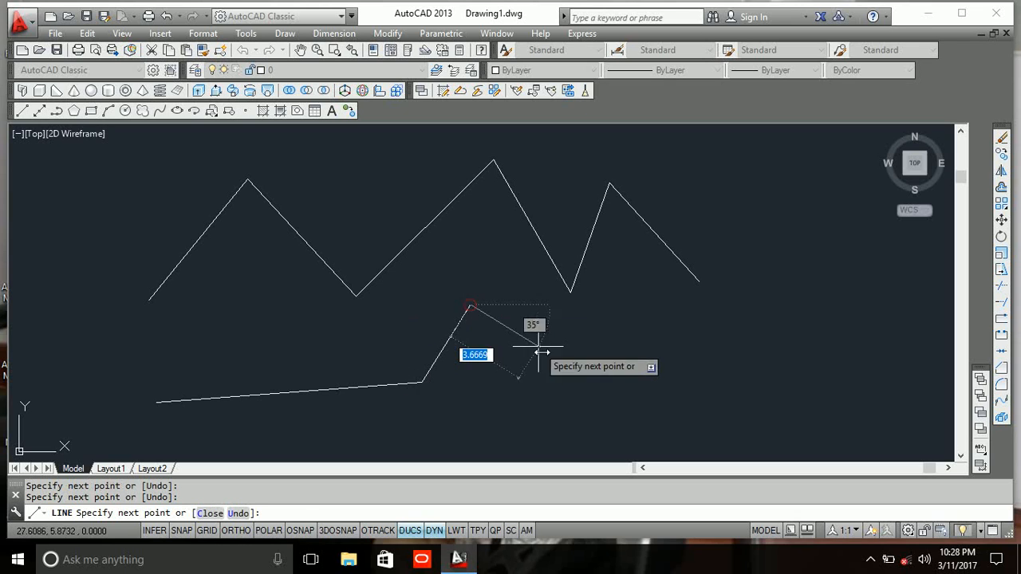
left_click(557, 391)
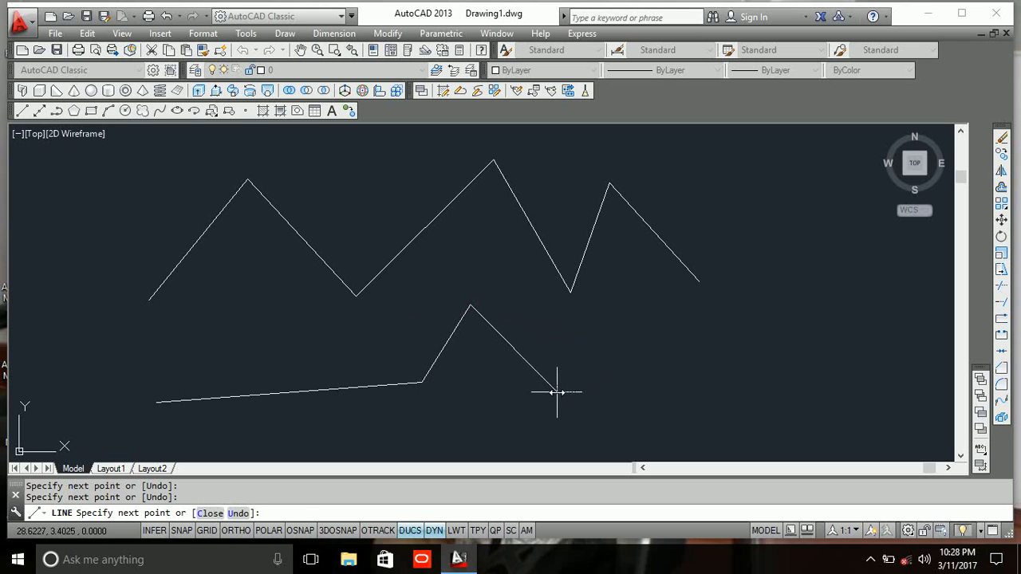
left_click(633, 319)
left_click(707, 392)
left_click(751, 322)
left_click(802, 391)
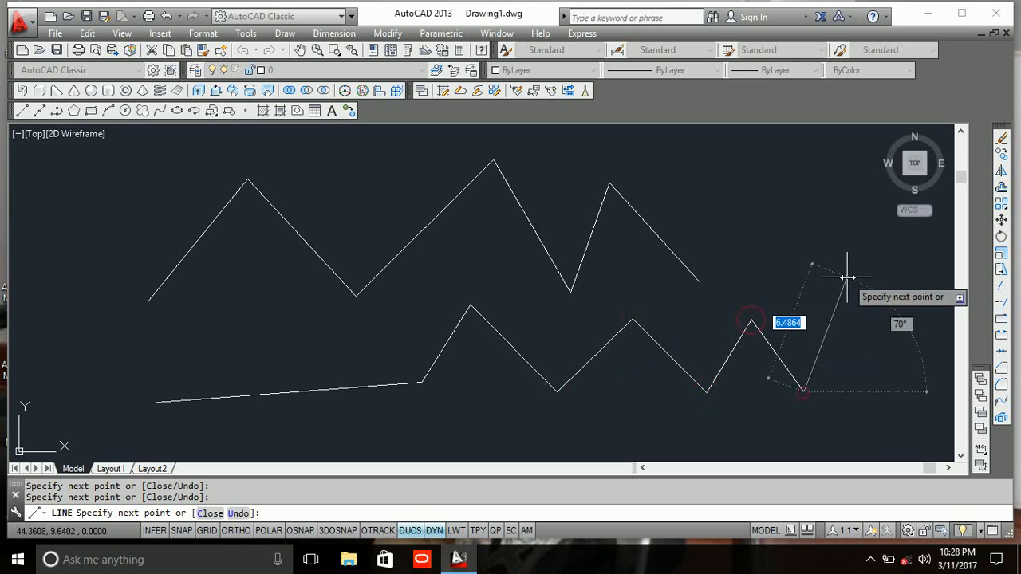
left_click(847, 277)
left_click(897, 391)
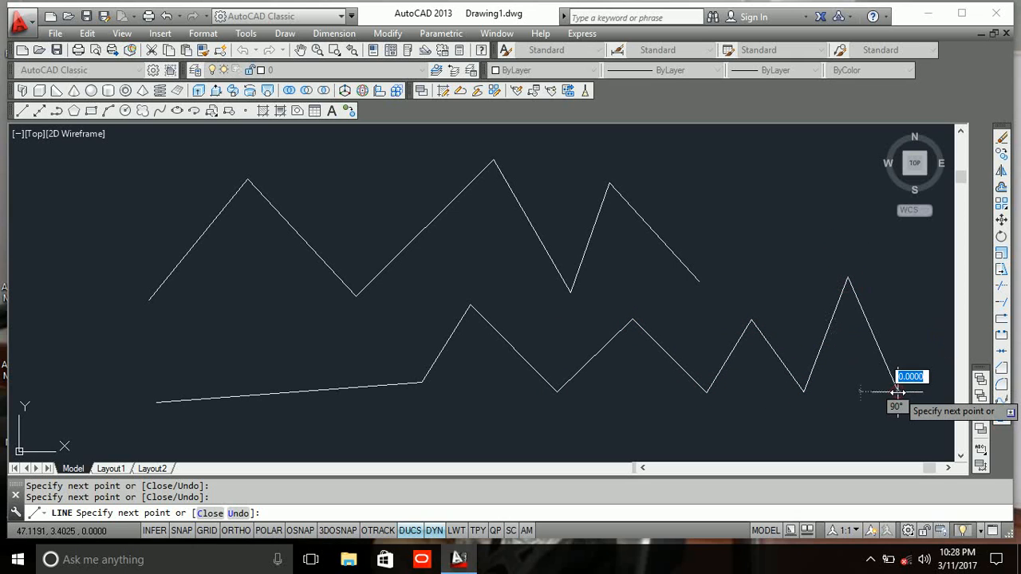
key("Return")
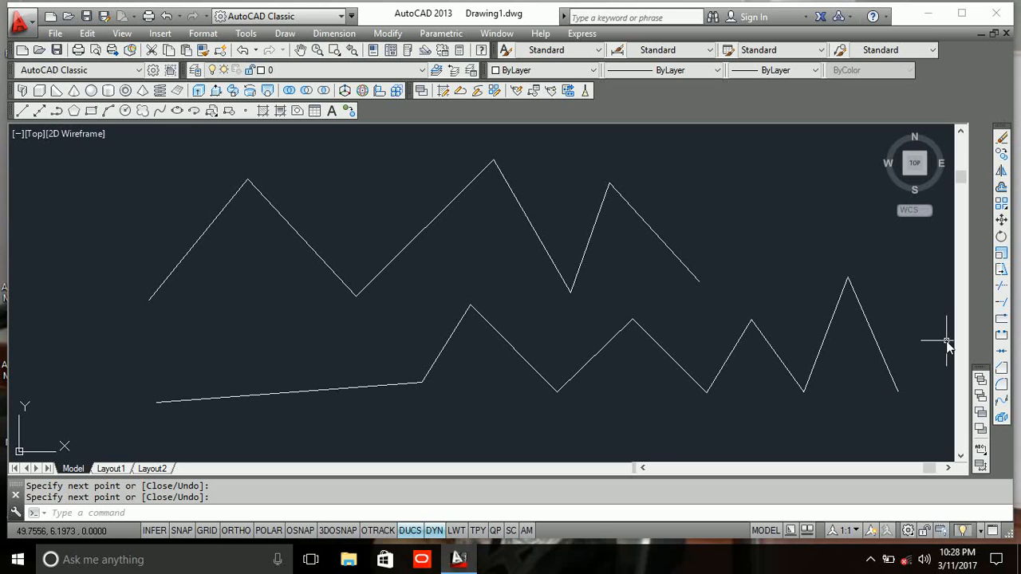
- Draw a single long diagonal line crossing both zigzag chains
left_click(919, 423)
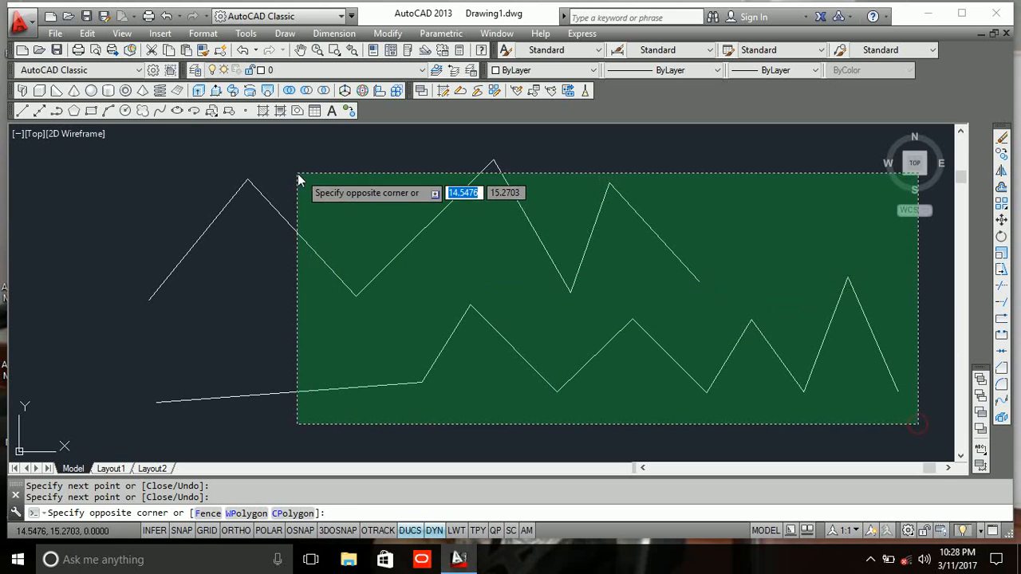
left_click(195, 176)
key("Return")
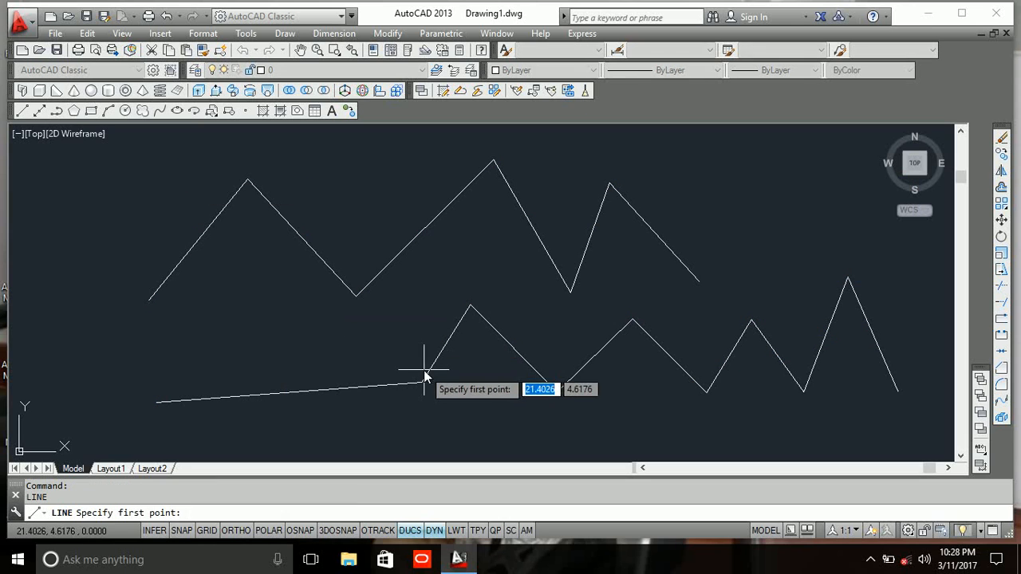
left_click(892, 438)
left_click(79, 144)
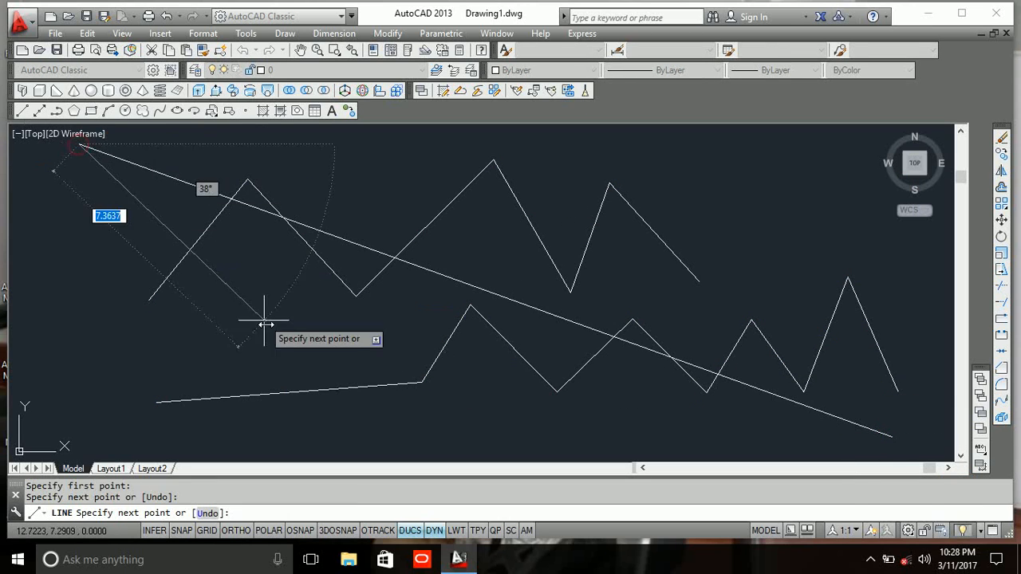
key("Return")
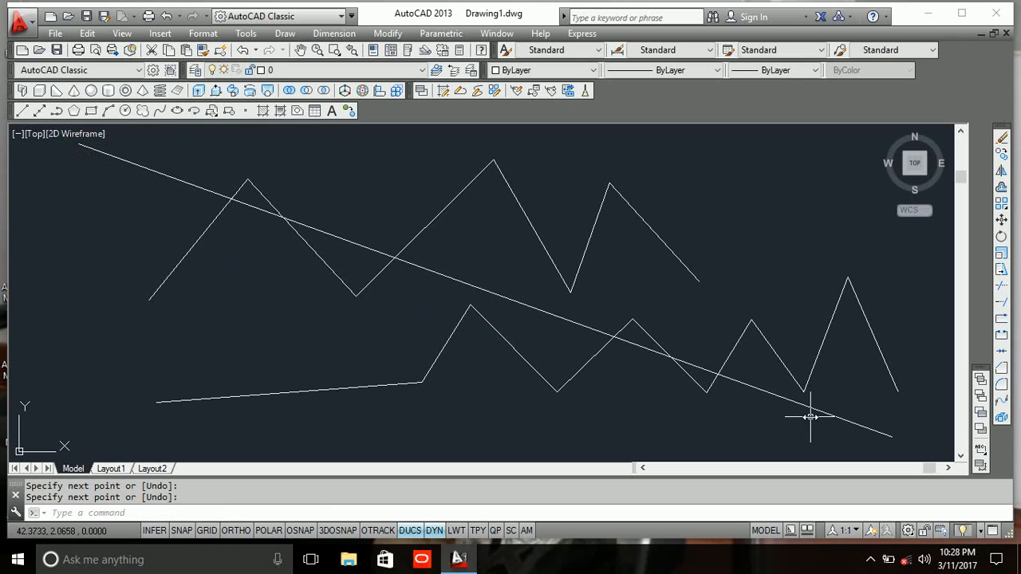
- Select both zigzag chains together with the diagonal line and erase them all from the drawing
left_click(907, 422)
left_click(87, 160)
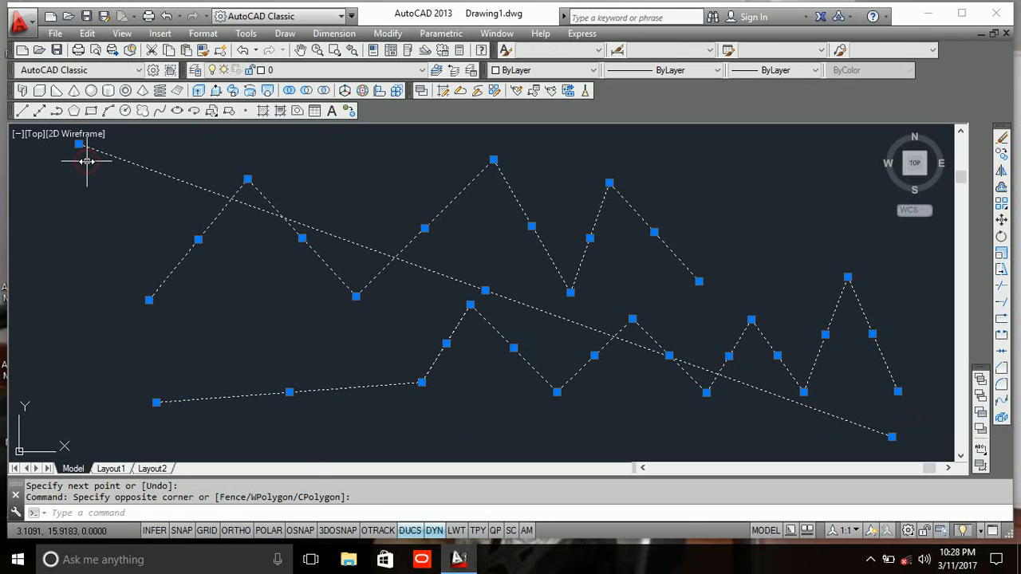
key("Delete")
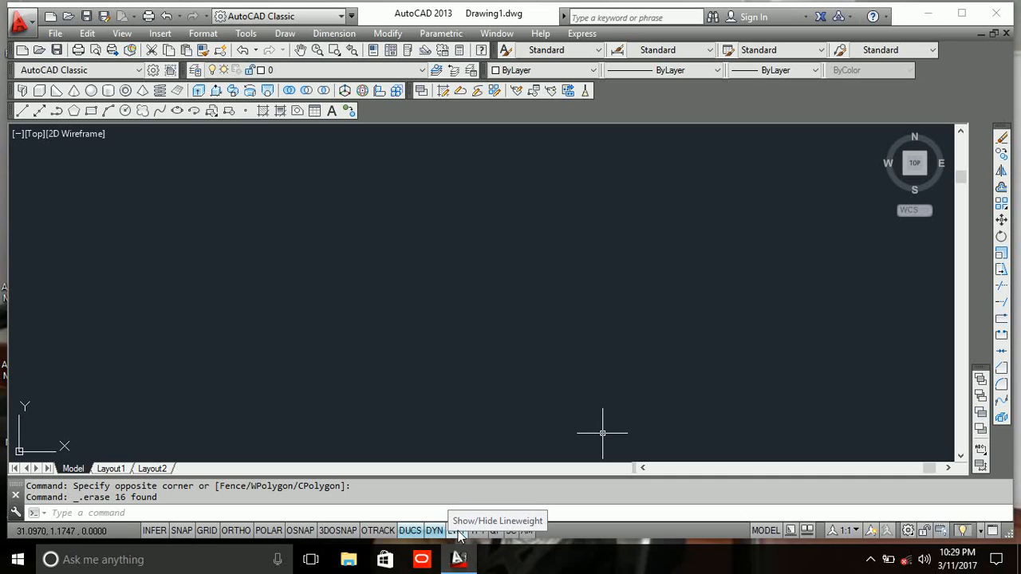
- Toggle the grid display on and off several times, leaving the grid on
key("F7")
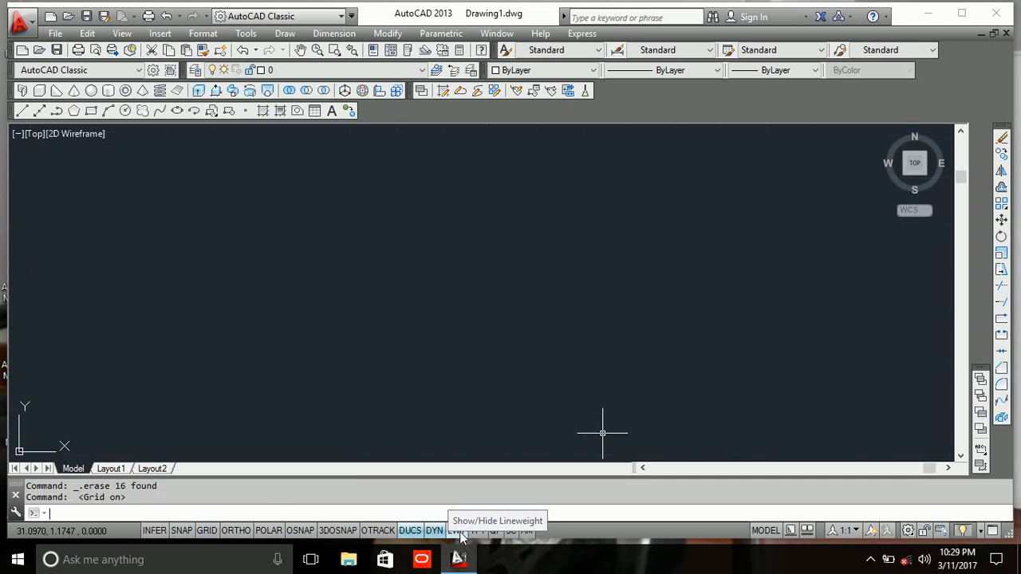
key("F7")
key("F7")
key("F7")
key("F7")
key("F7")
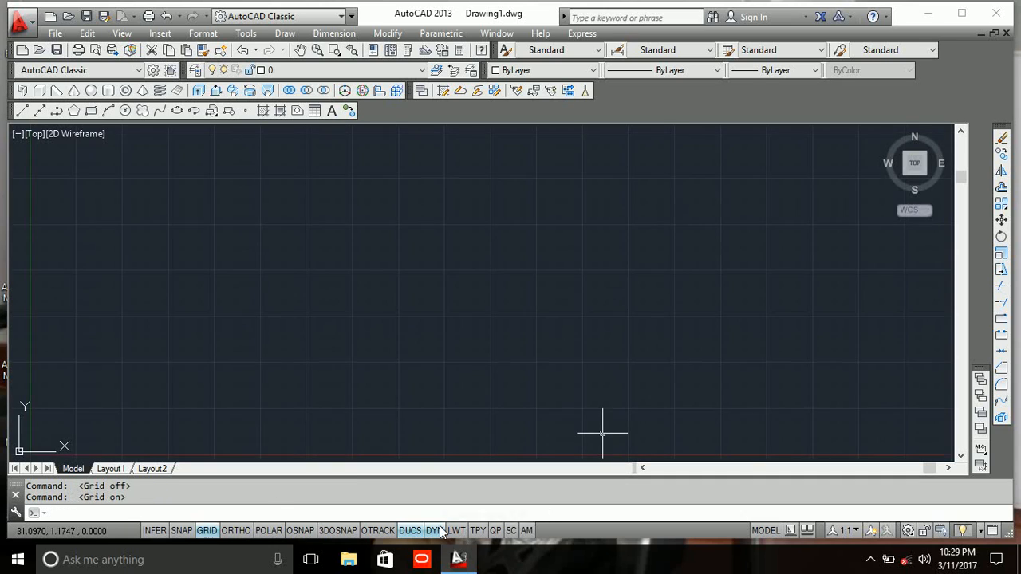
key("F7")
key("F7")
key("F7")
key("F7")
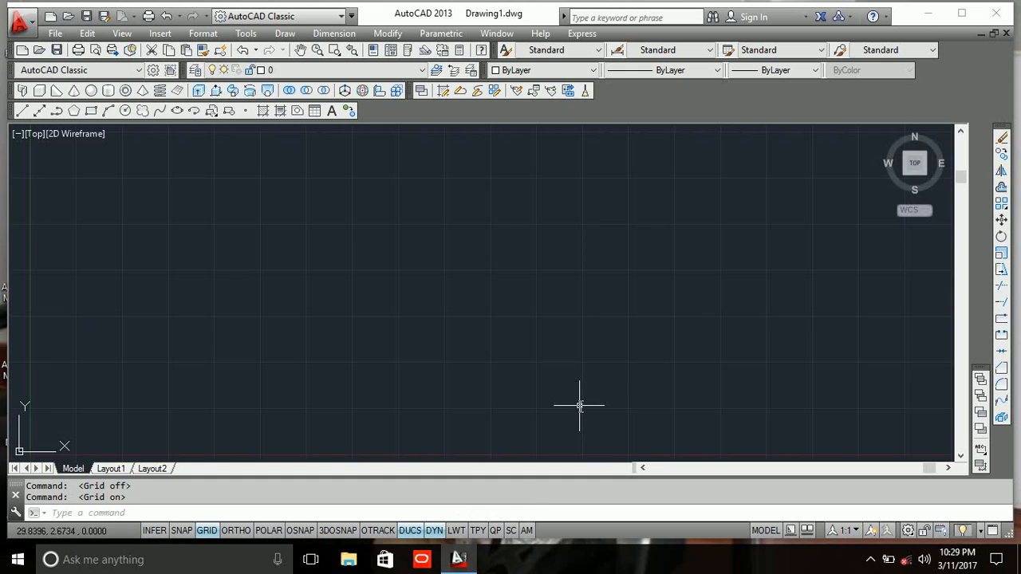
key("F7")
- Toggle snap mode on and off several times, leaving snap on
key("F9")
key("F9")
key("F9")
key("F9")
key("F9")
key("F9")
key("F9")
key("F9")
key("F9")
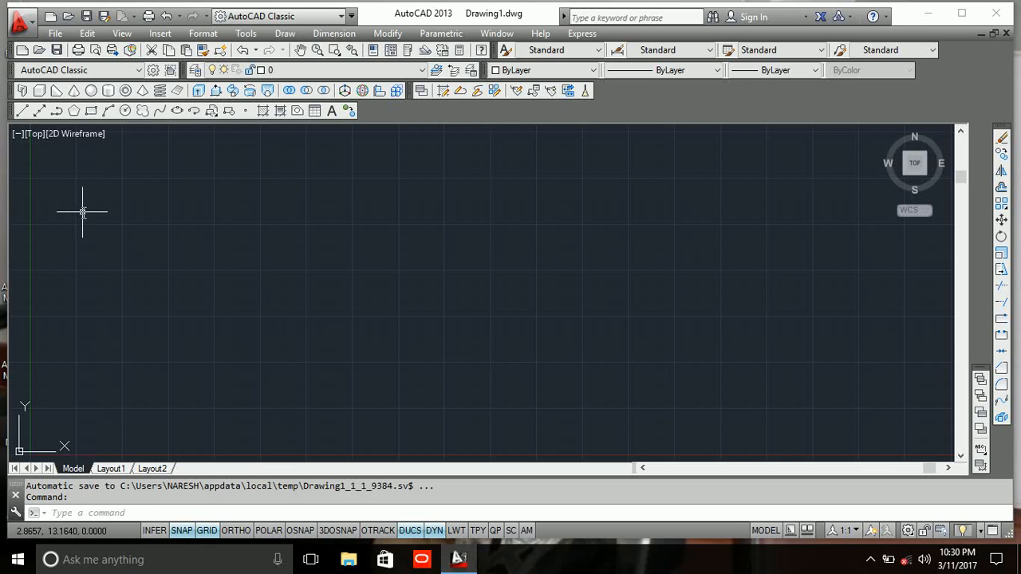
- Draw a single long horizontal line across the middle of the empty grid using snapped endpoints
type("l")
key("Return")
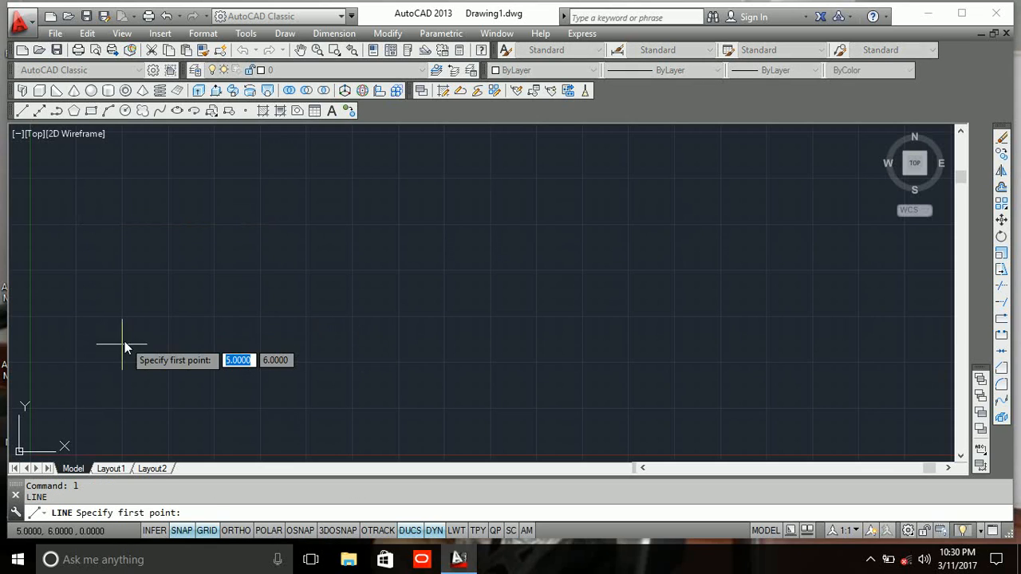
left_click(130, 273)
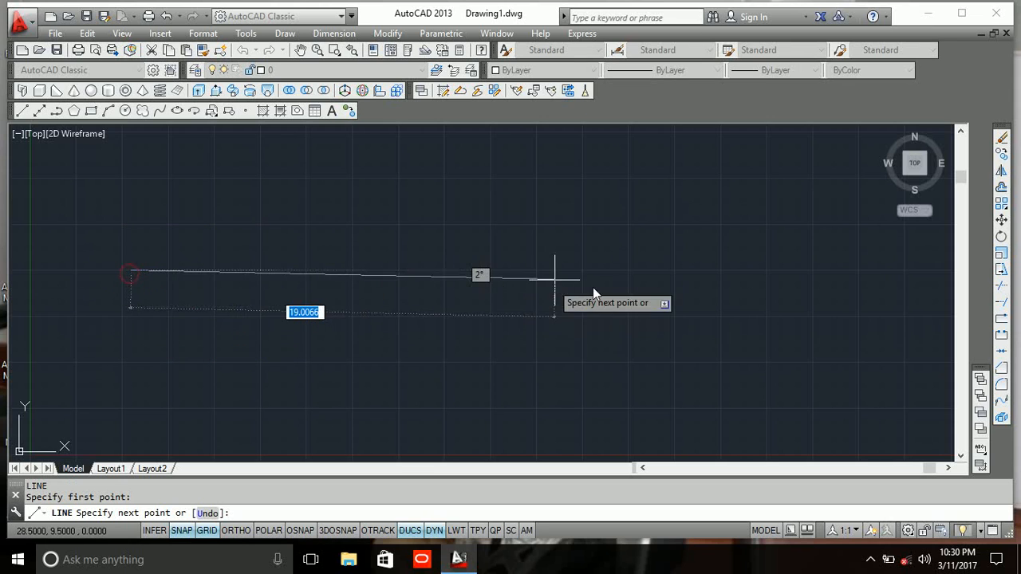
left_click(639, 270)
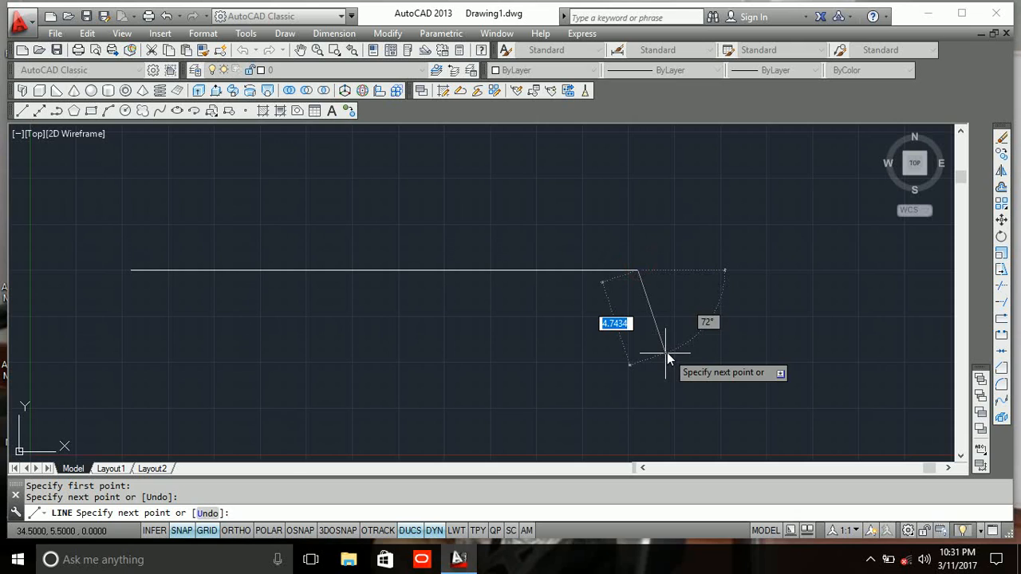
key("Return")
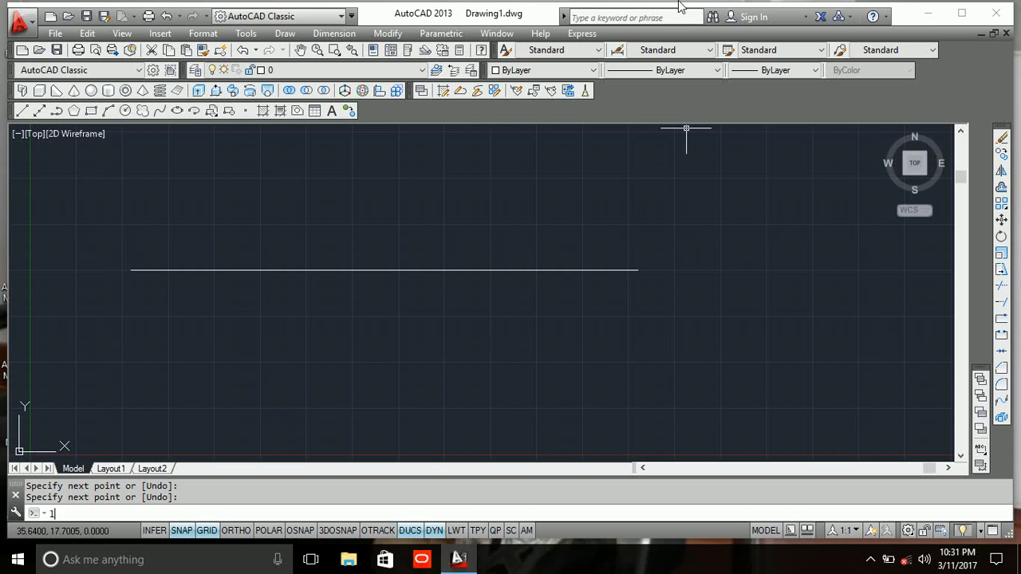
- Draw a horizontal line exactly 10 units long below the first line, starting near that line's left end
type("L")
key("Return")
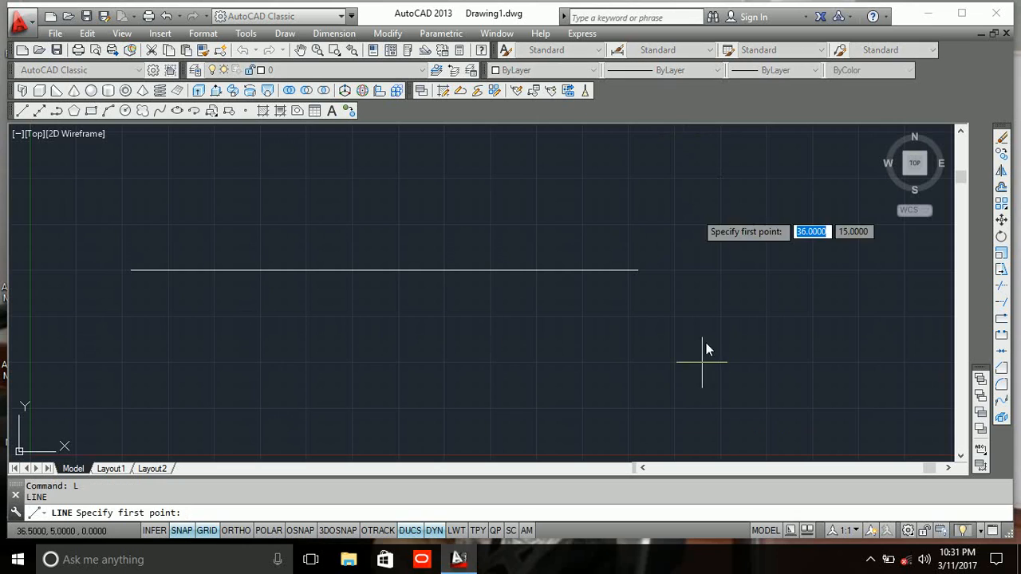
left_click(122, 316)
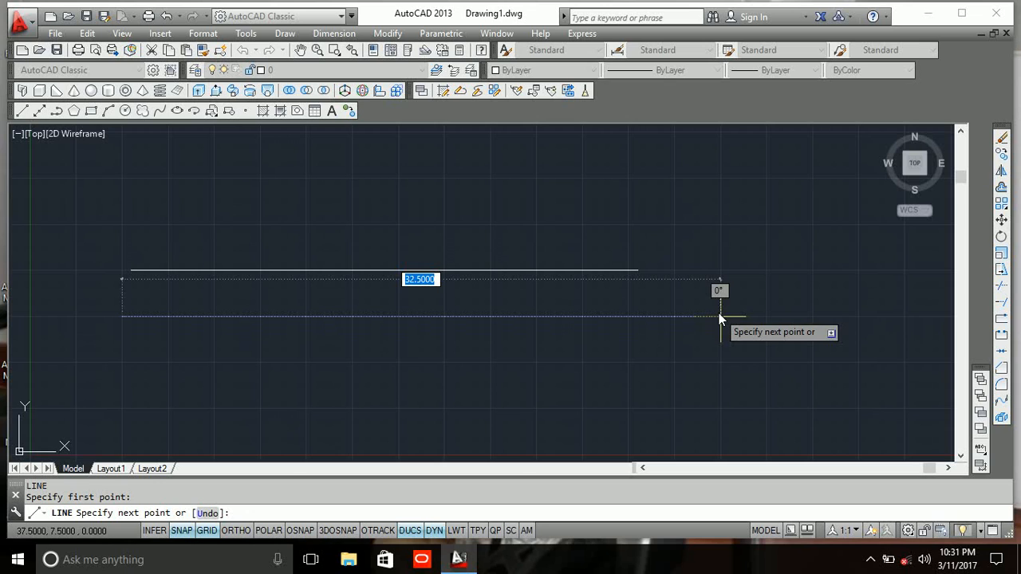
type("10")
key("Return")
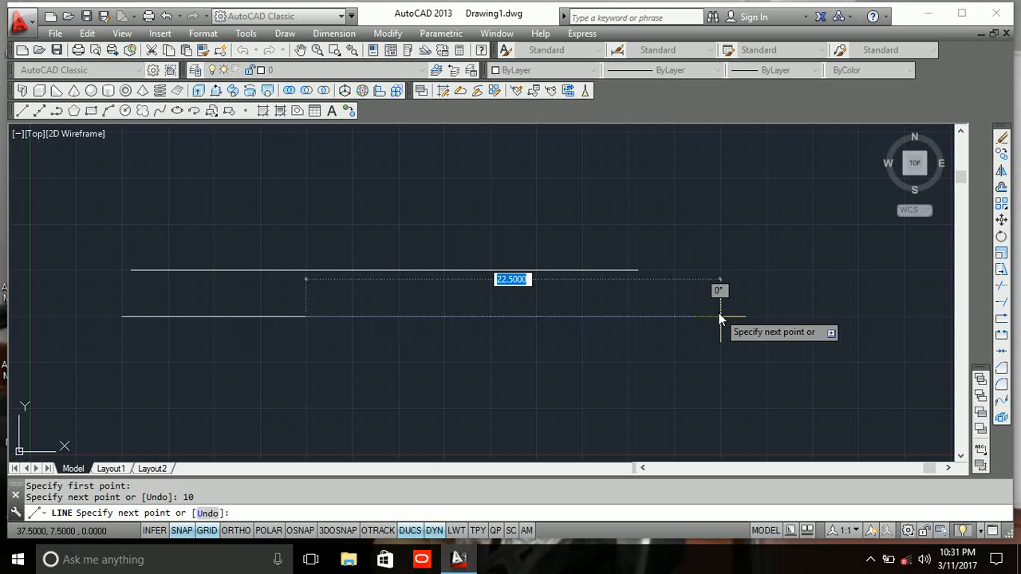
key("Return")
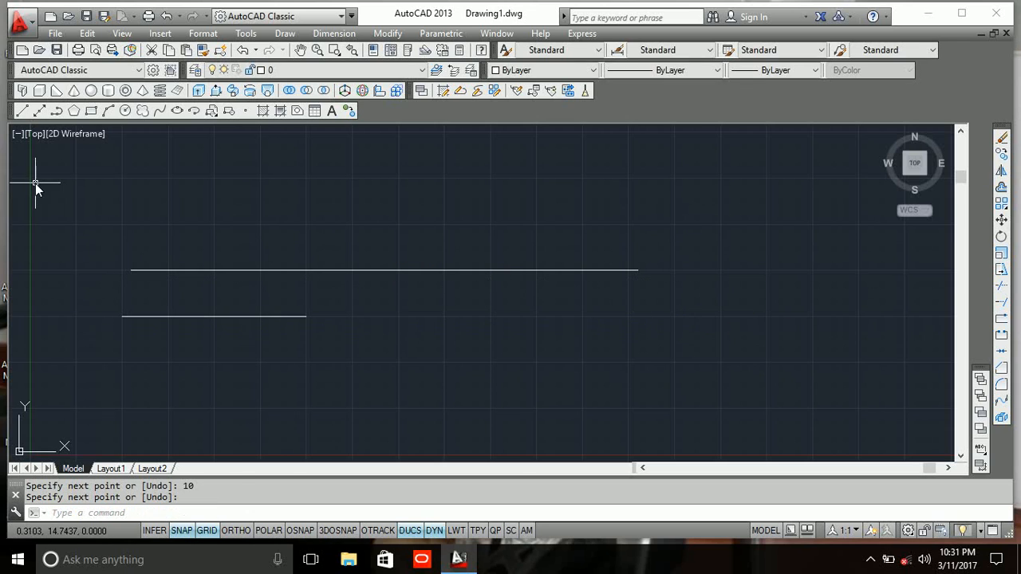
- With snap off and ortho on, draw a horizontal and a vertical construction line through 23.5, 0, below the two lines
scroll(222, 357, "up", 2)
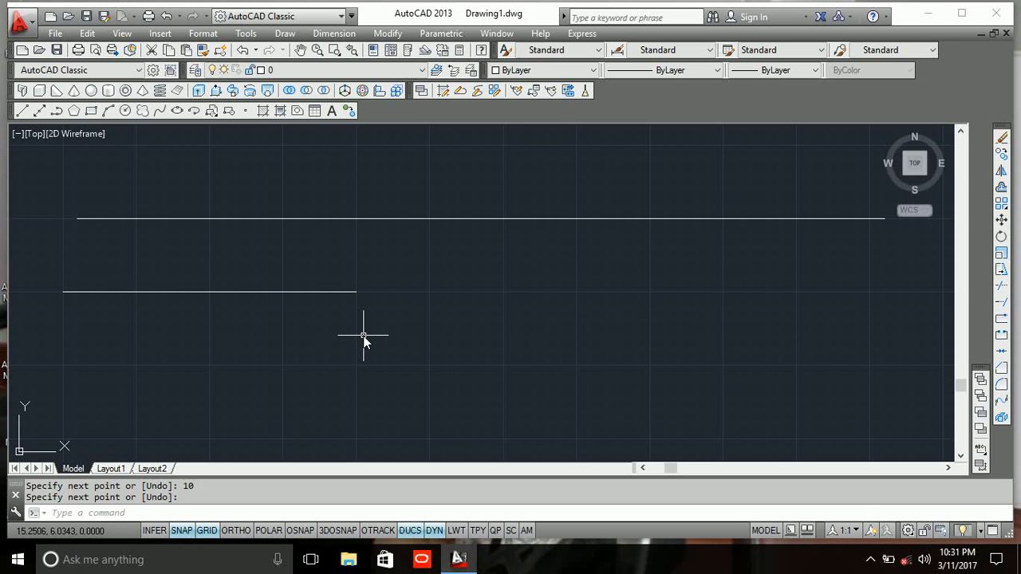
scroll(363, 335, "down", 2)
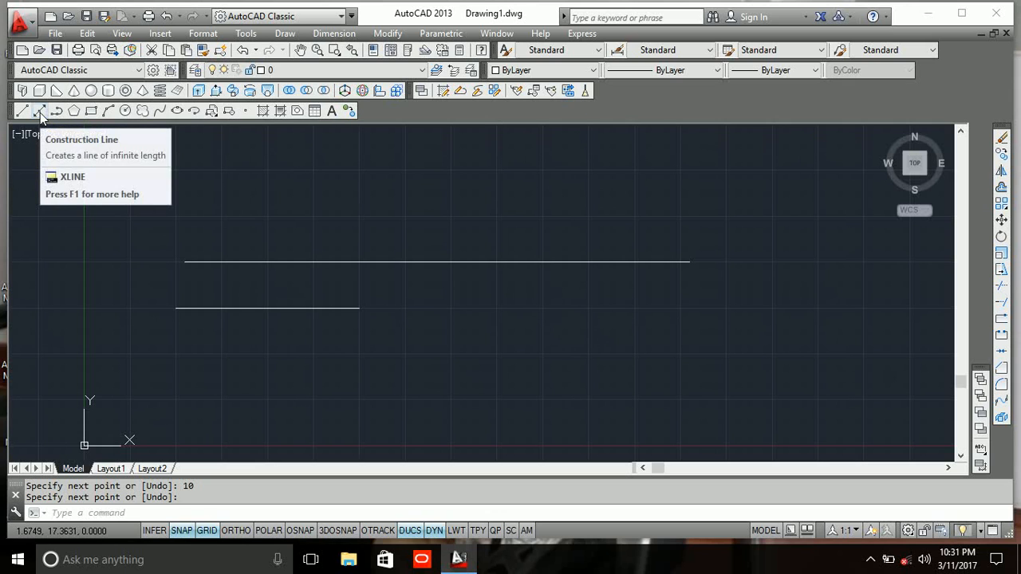
mouse_move(463, 359)
middle_mouse_down()
mouse_move(369, 227)
mouse_move(378, 245)
middle_mouse_up()
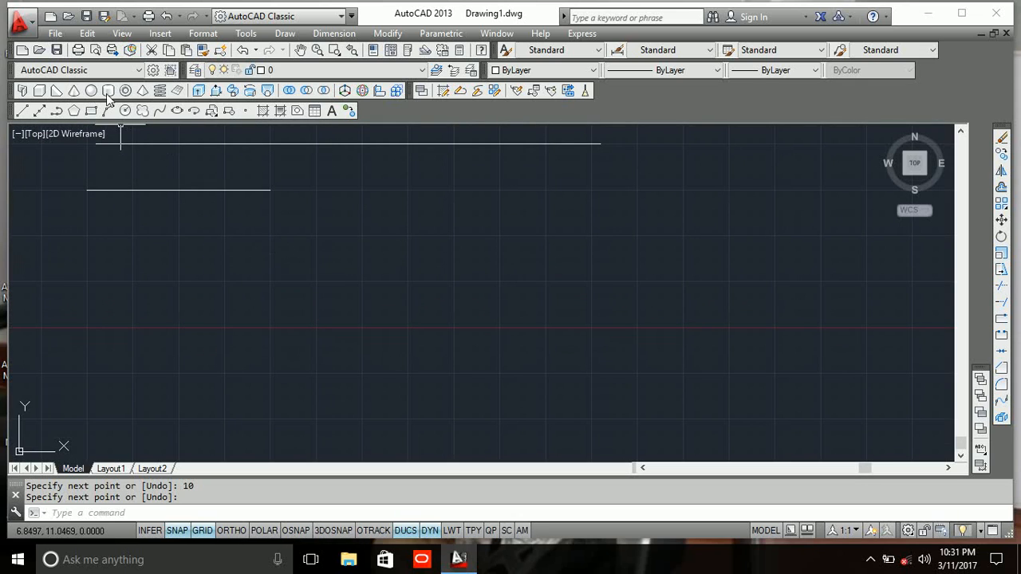
left_click(41, 113)
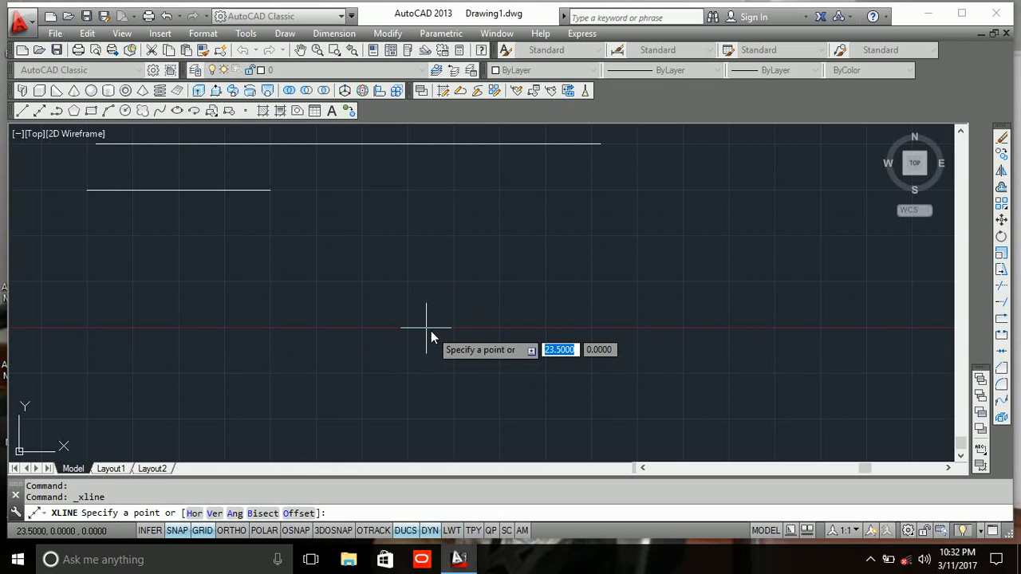
type("v")
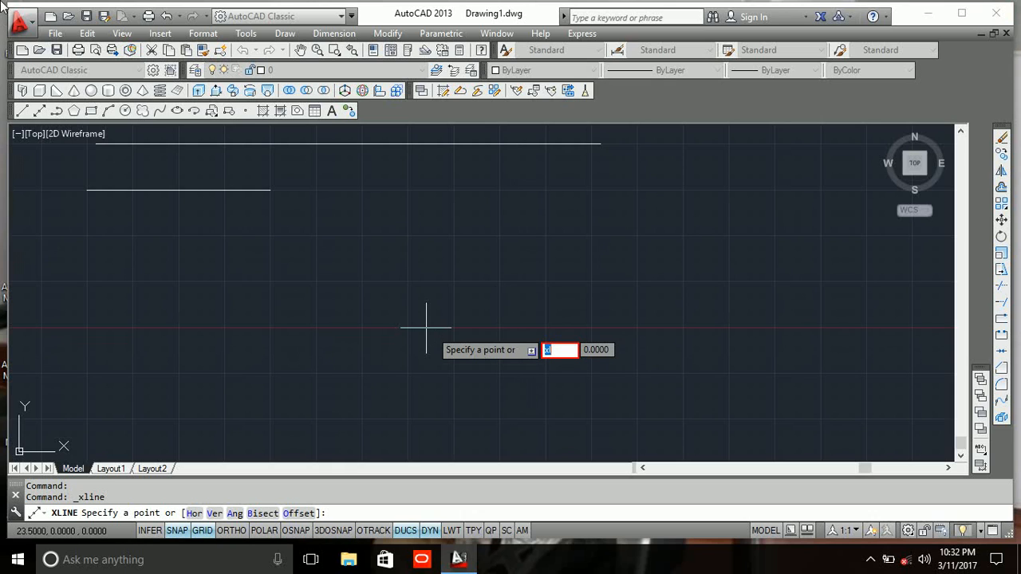
left_click(427, 326)
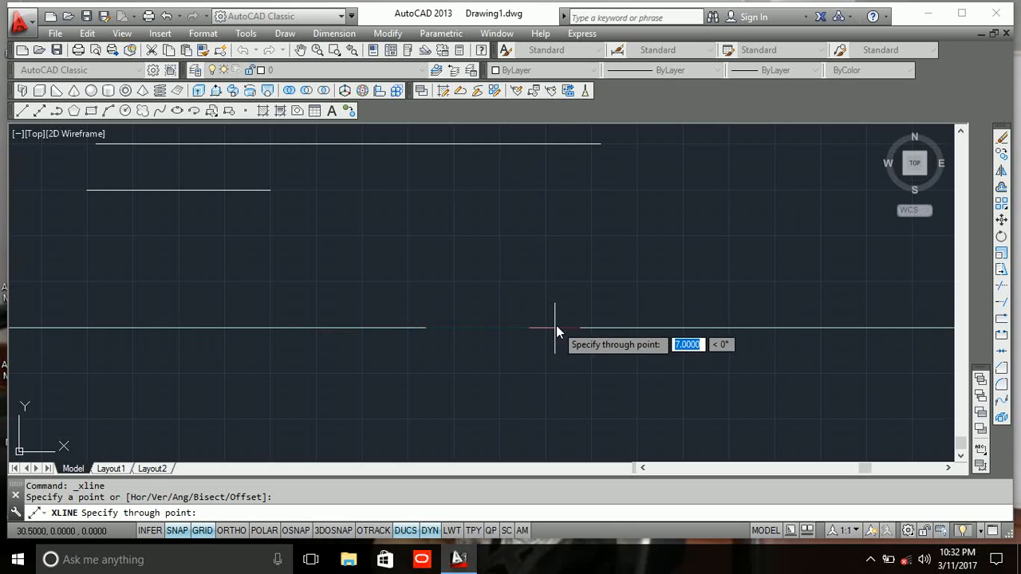
key("F9")
key("F8")
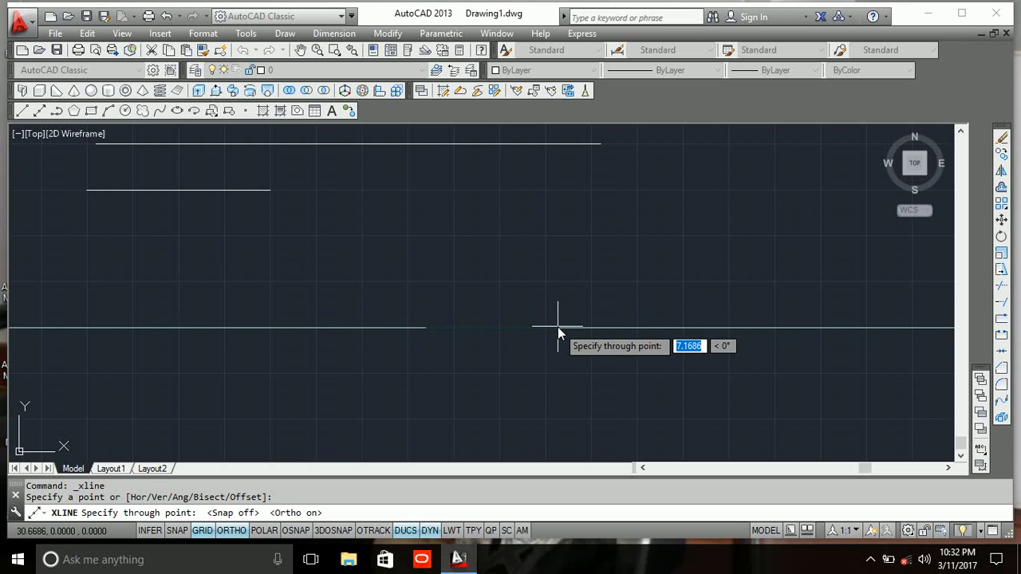
left_click(559, 328)
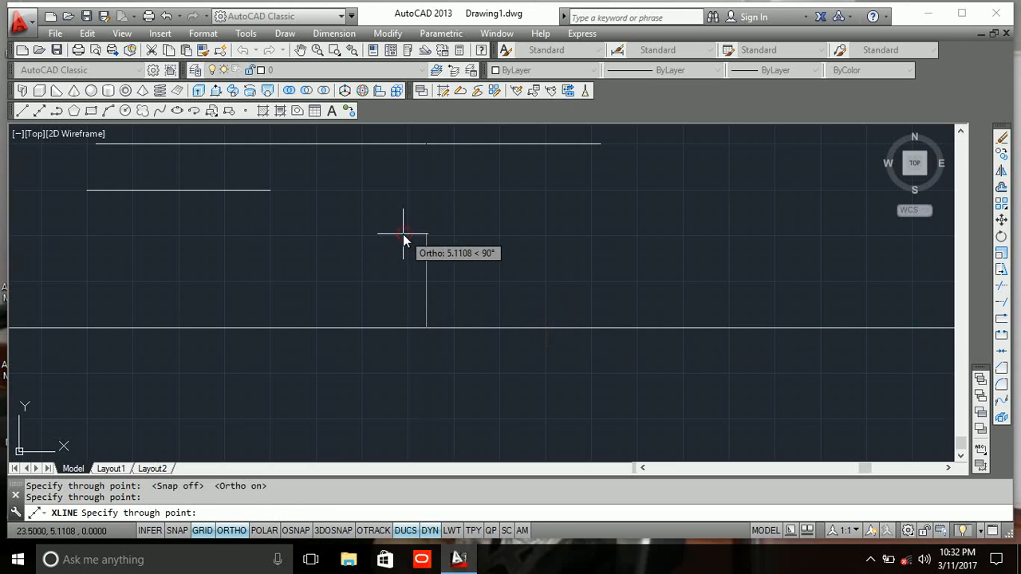
left_click(402, 232)
key("Return")
middle_click_drag(468, 342, 492, 276)
scroll(491, 276, "down", 5)
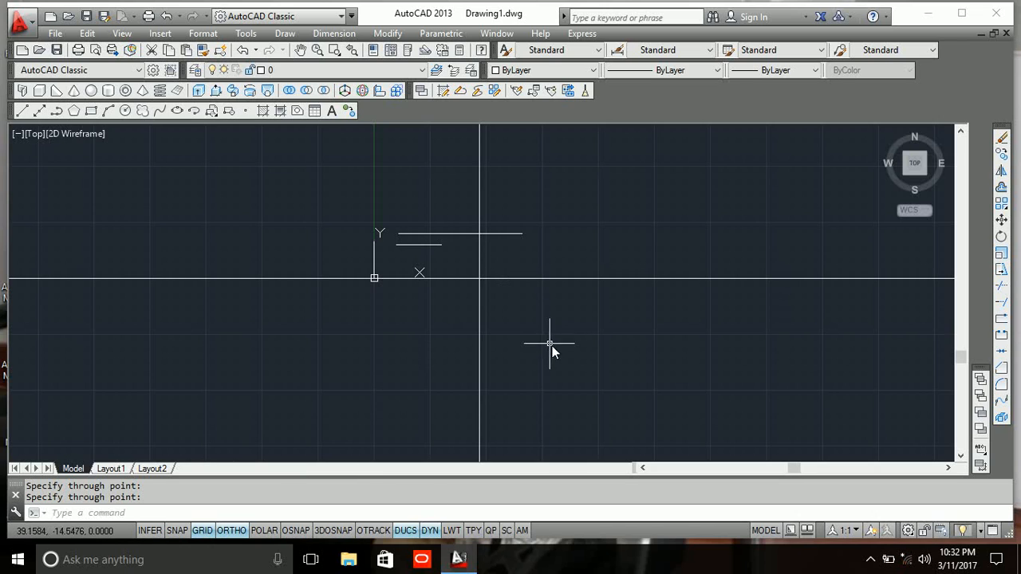
scroll(537, 338, "down", 2)
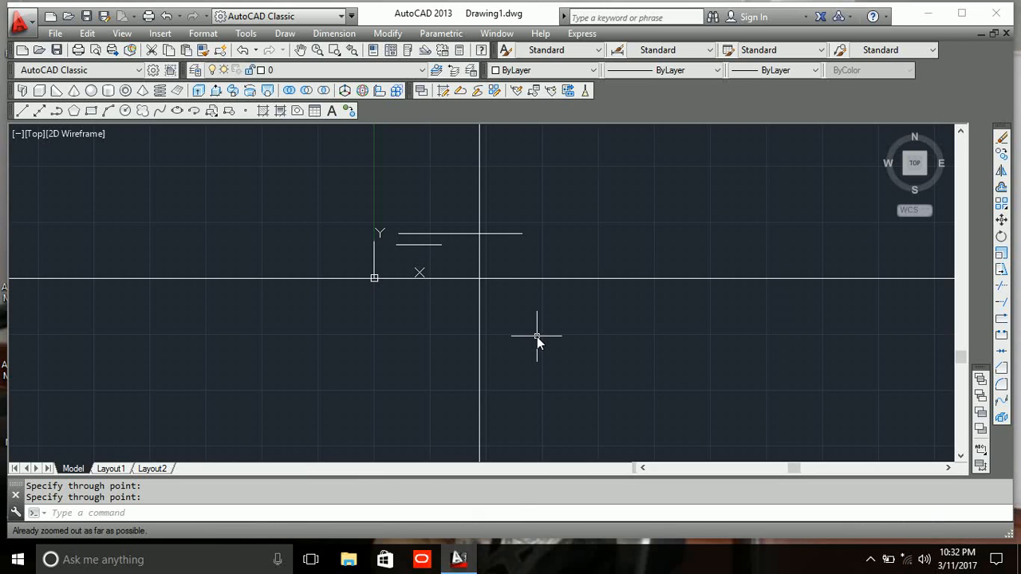
- Draw another horizontal construction line below the existing horizontal one
left_click(533, 337)
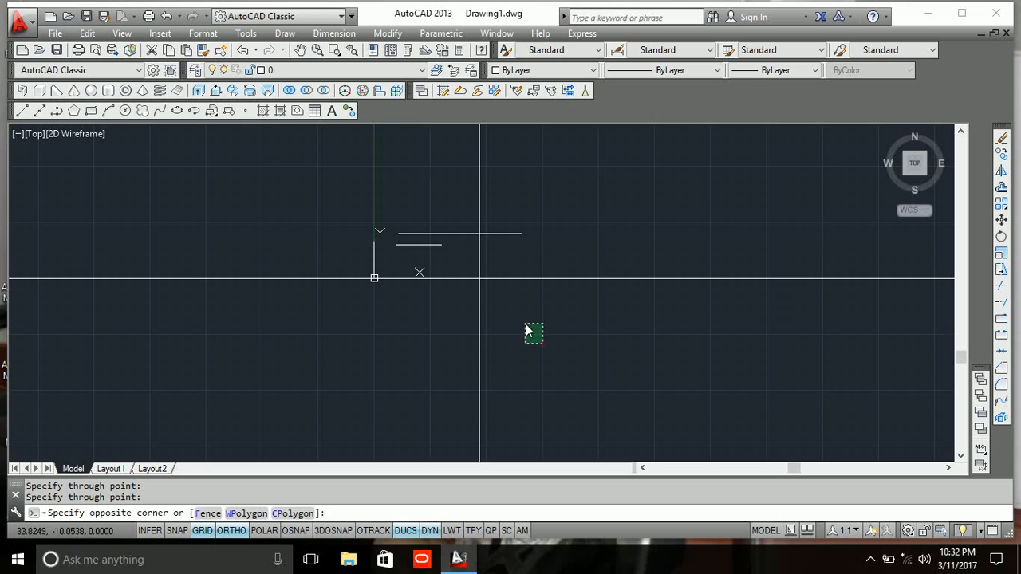
left_click(422, 253)
key("Return")
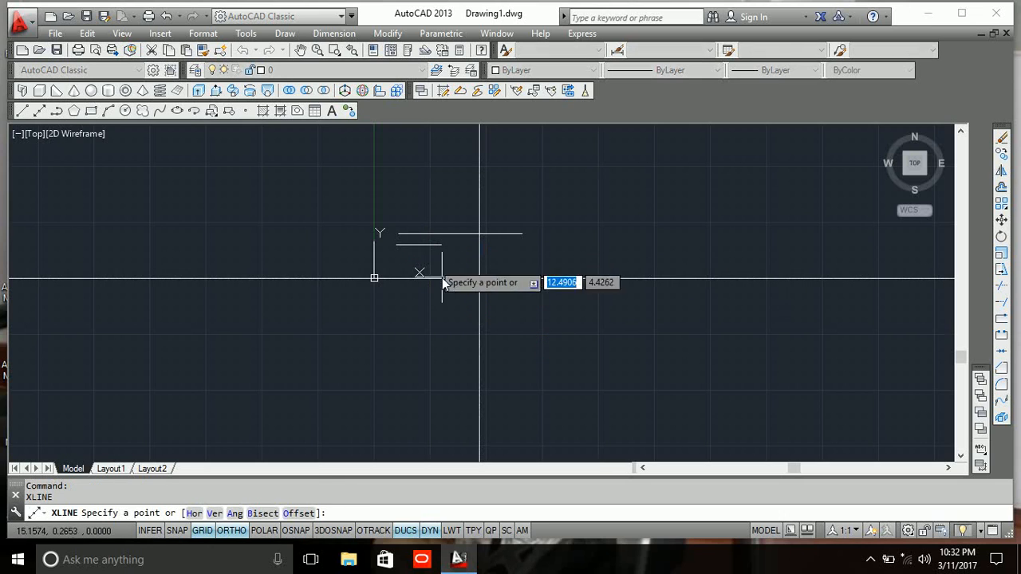
left_click(544, 318)
left_click(422, 280)
key("Return")
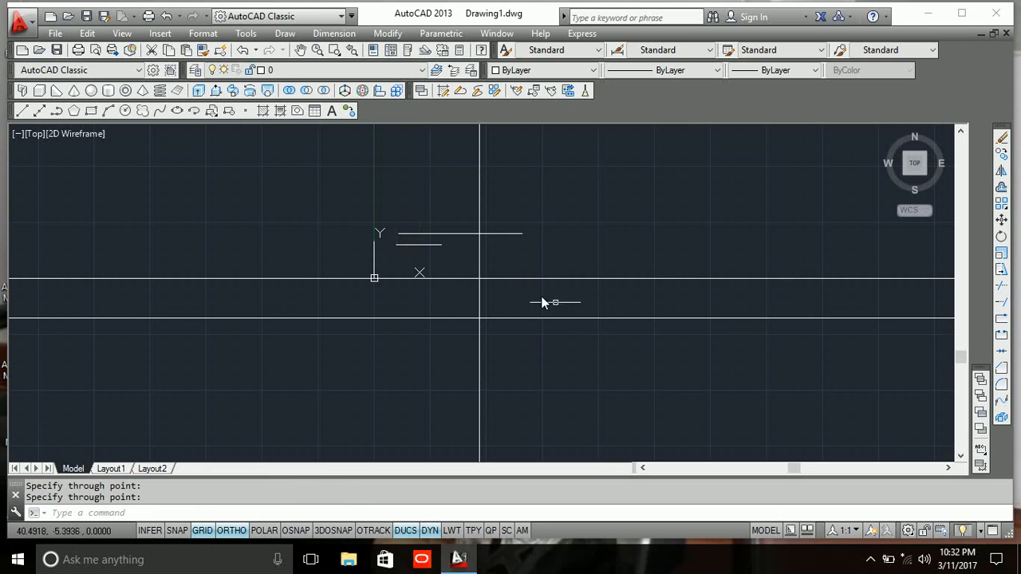
- Select both short lines and all the construction lines and erase them from the drawing
left_click(562, 347)
left_click(425, 233)
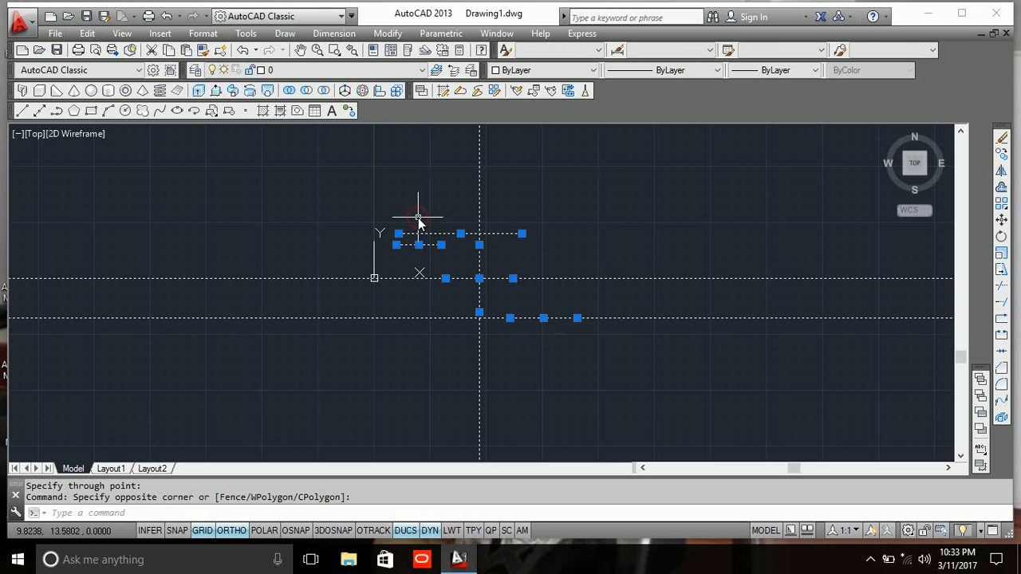
key("Delete")
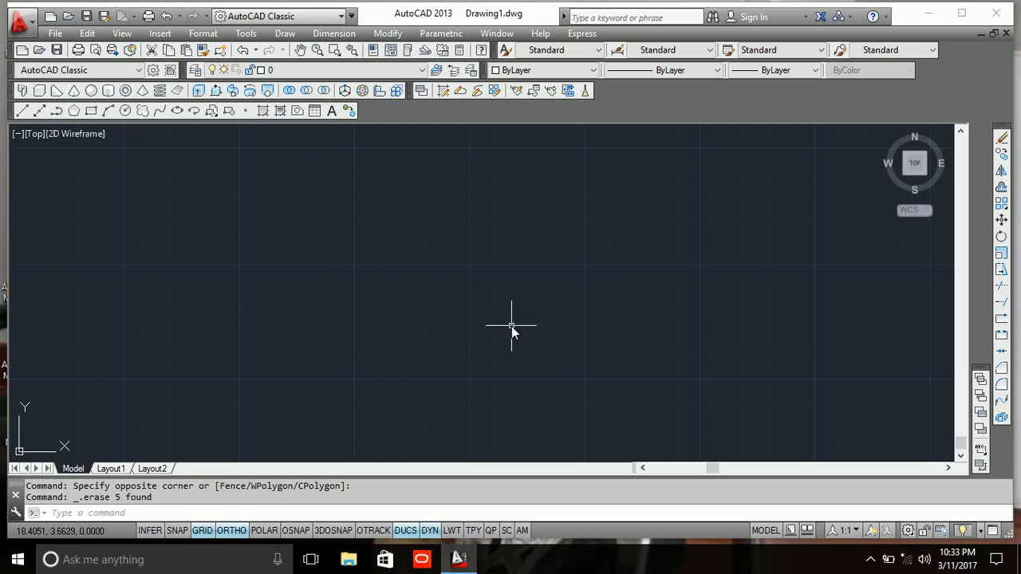
- Start a polyline with ortho off and lay out a zigzag of four straight segments across the left half of the view
type("pl")
key("Return")
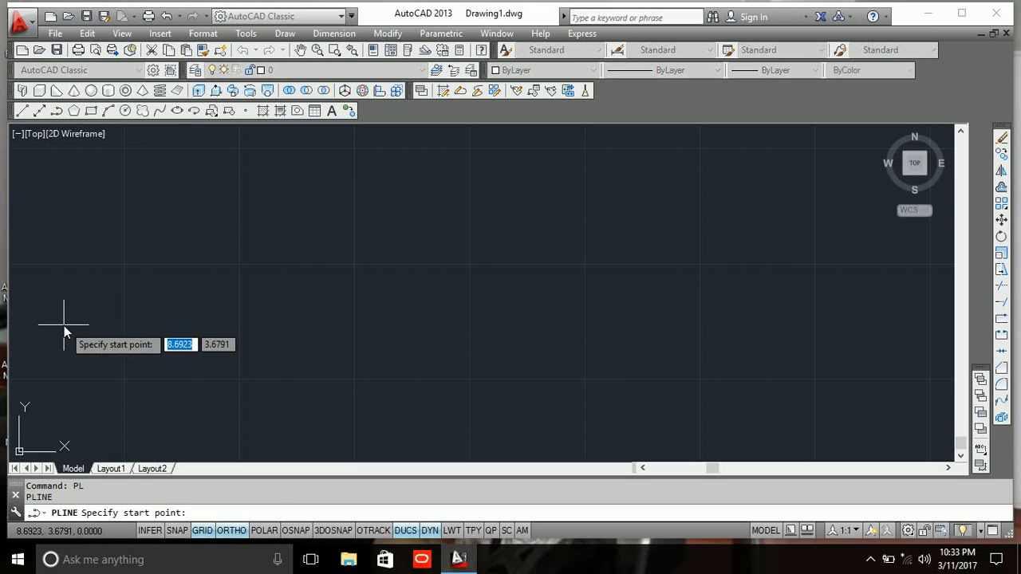
left_click(114, 347)
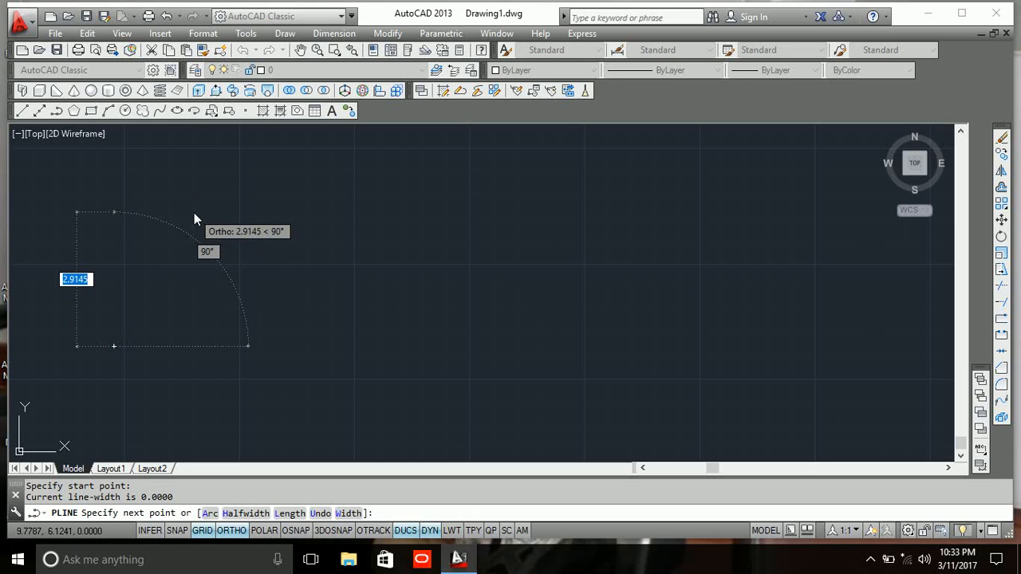
key("F8")
left_click(237, 196)
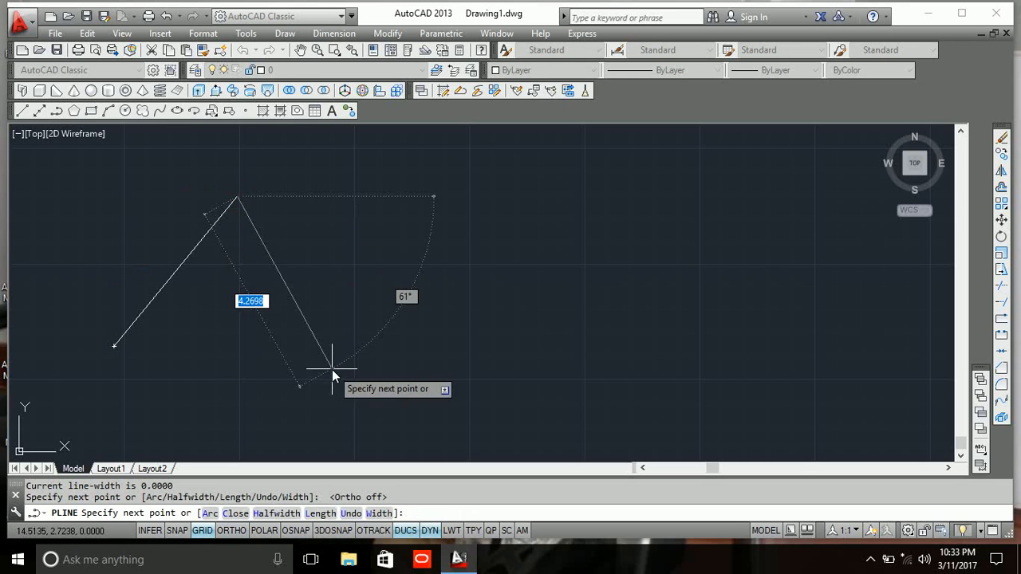
left_click(332, 369)
left_click(387, 185)
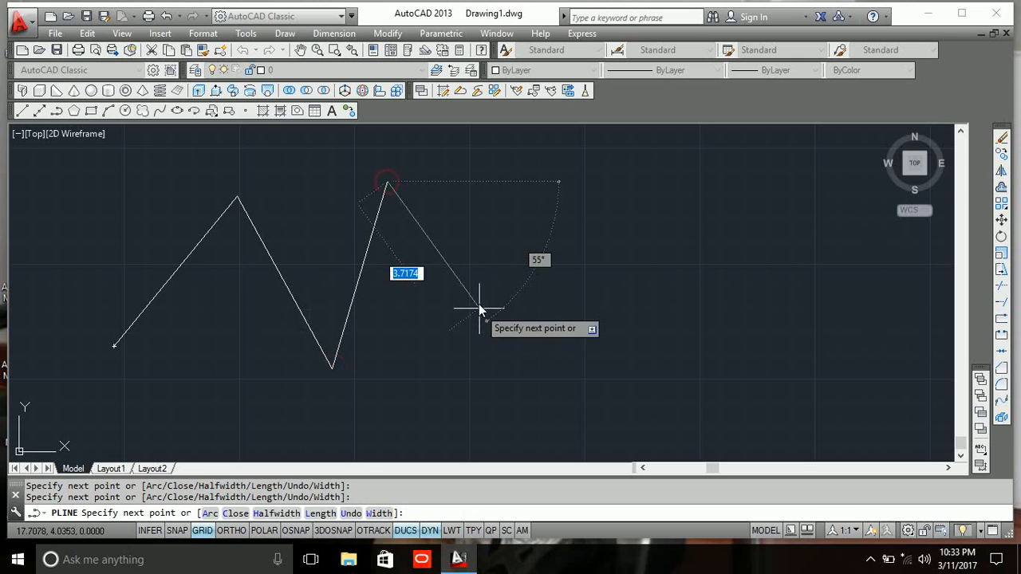
left_click(517, 394)
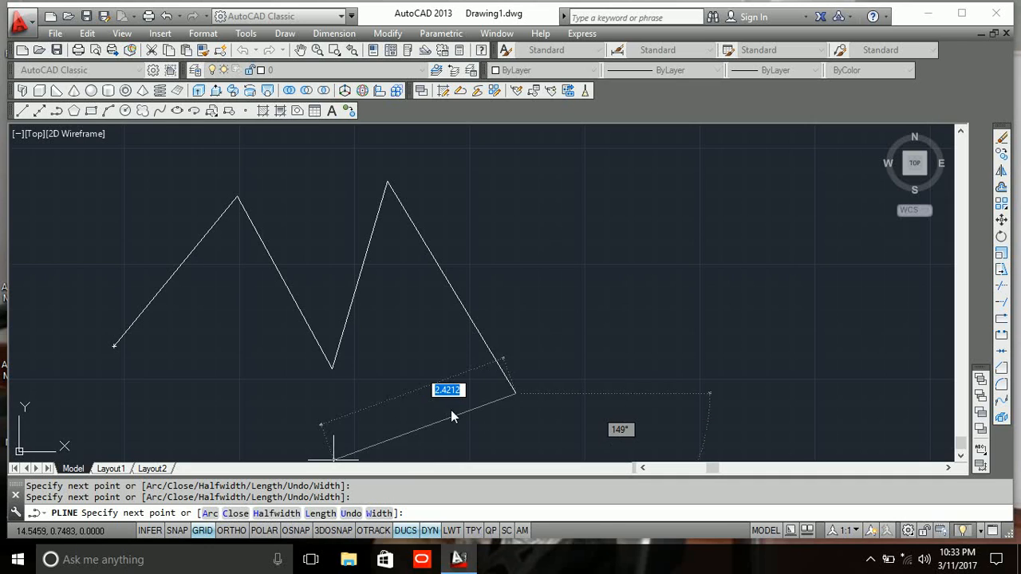
- Continue the polyline in Arc mode with several looping curved segments that cross the straight zigzag
left_click(210, 513)
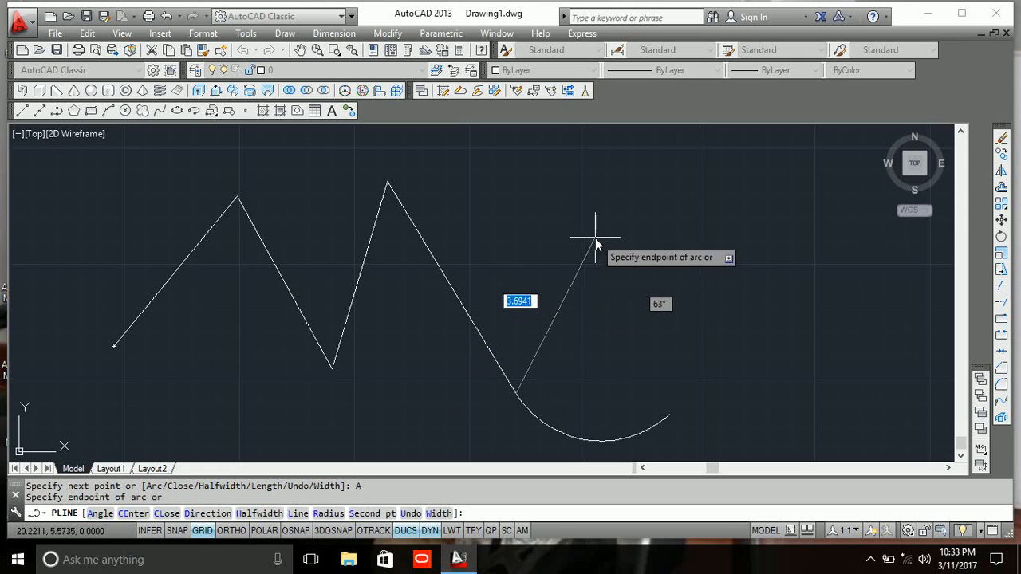
left_click(657, 367)
left_click(748, 188)
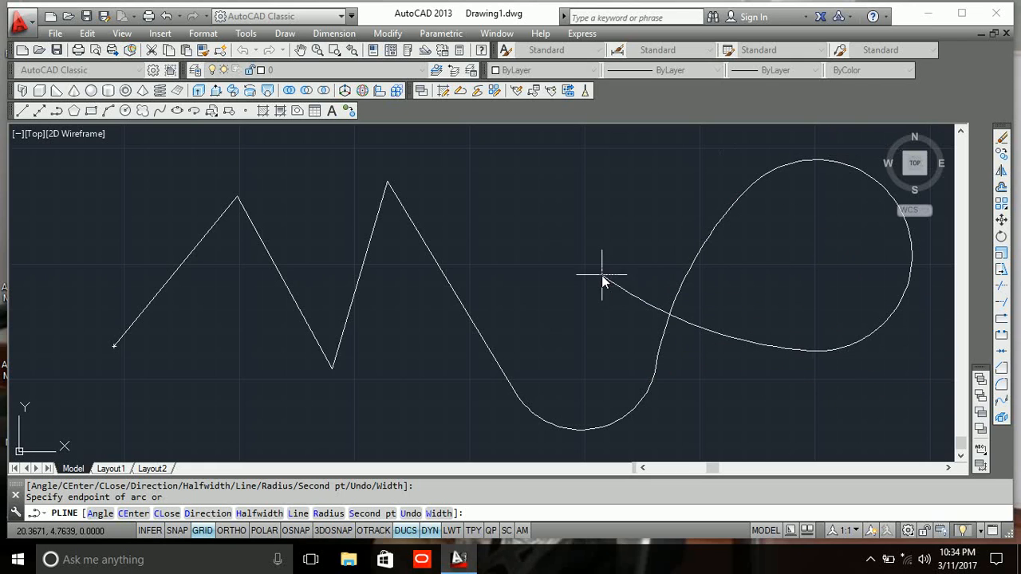
left_click(483, 193)
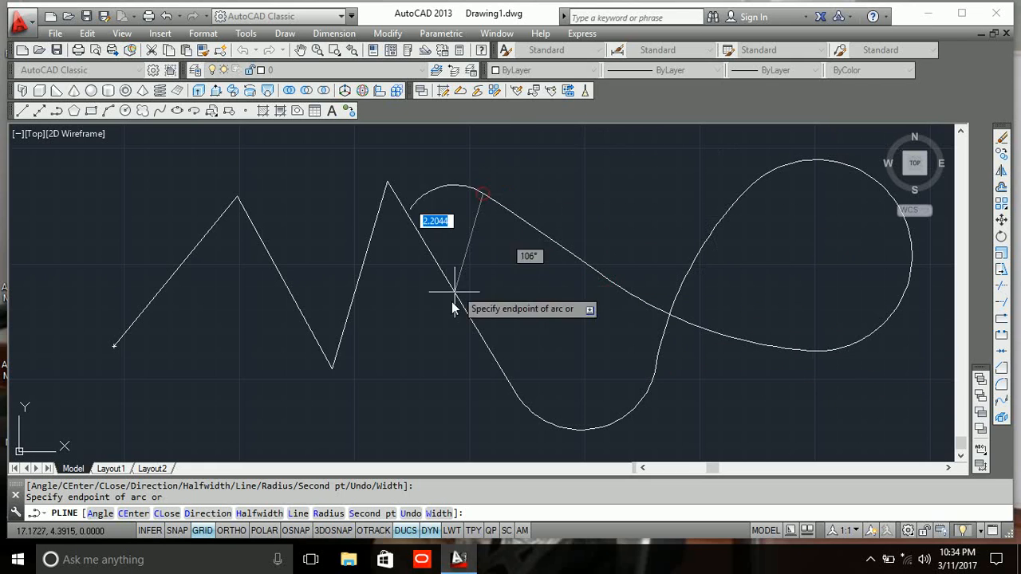
left_click(431, 361)
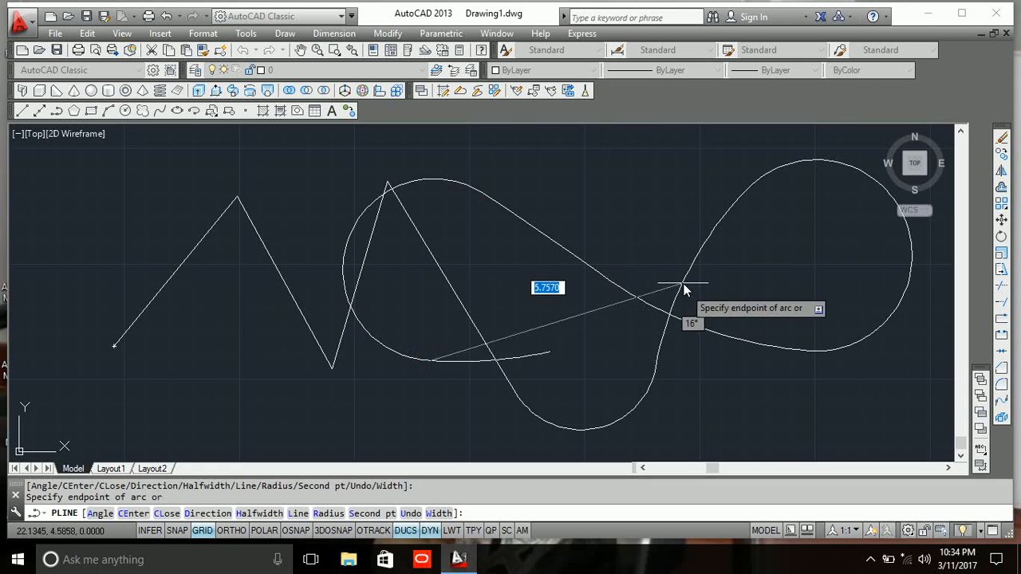
left_click(639, 218)
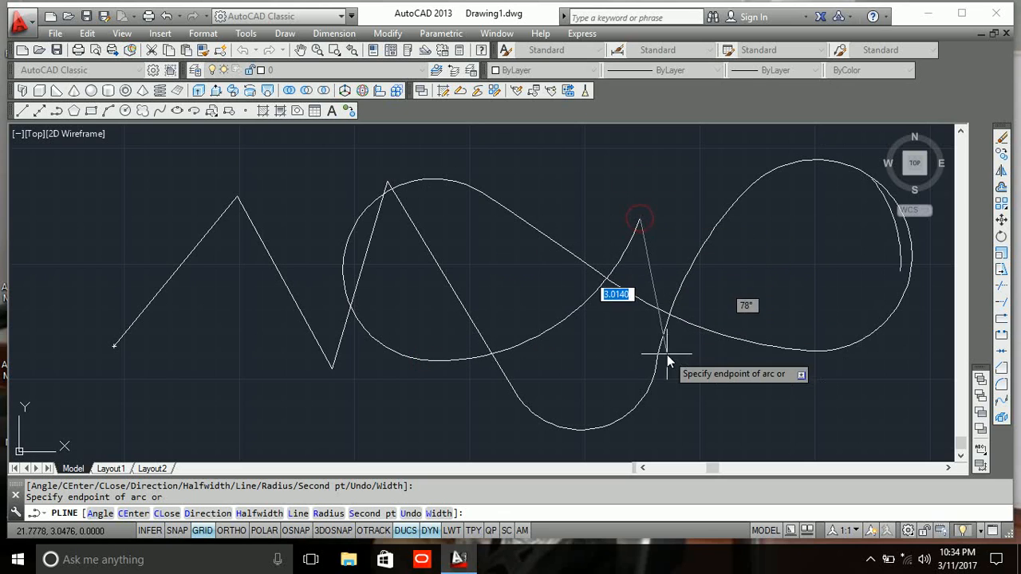
- Set the polyline's starting width to 1 and its ending width to 3 for the next arc segment
left_click(438, 513)
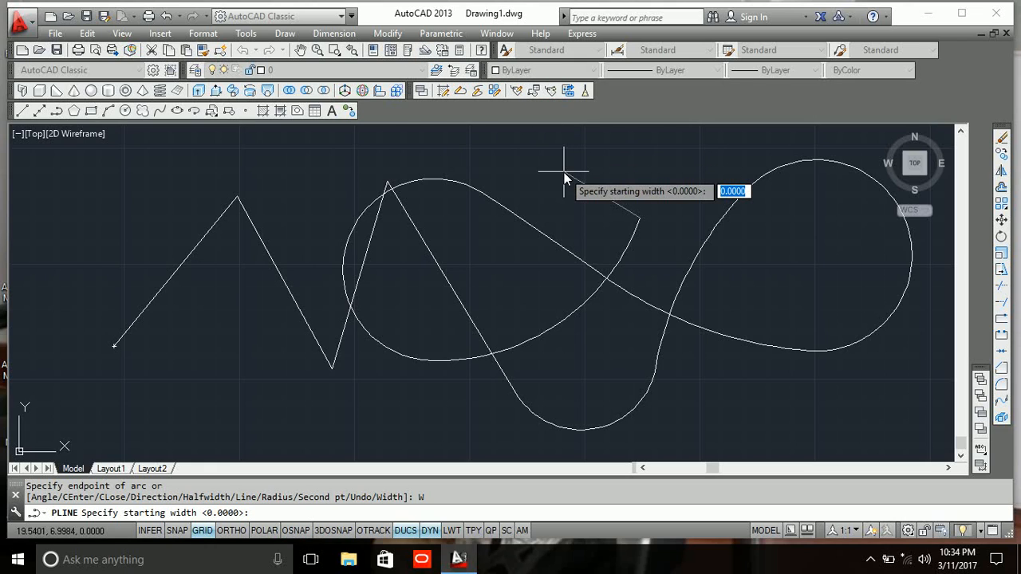
type("1")
key("Return")
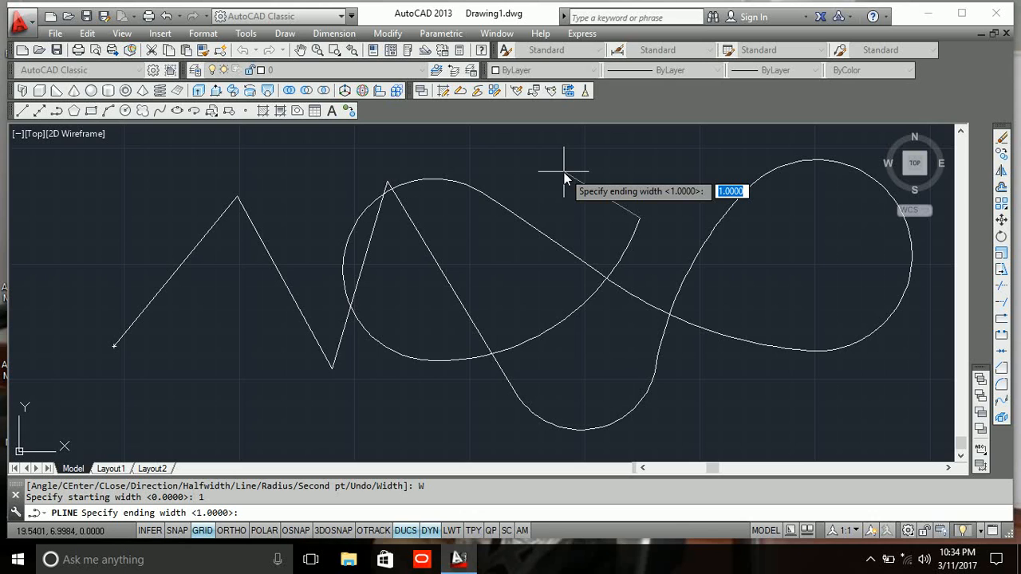
type("3")
key("Return")
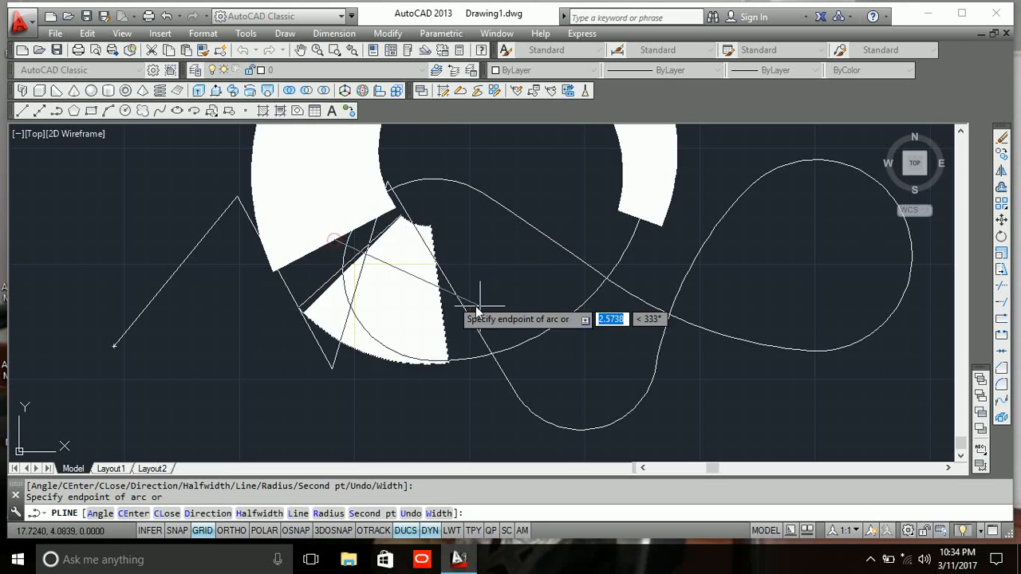
- Extend the polyline with wide arc segments sweeping back and forth across the drawing and close it with an arc
scroll(476, 305, "down", 4)
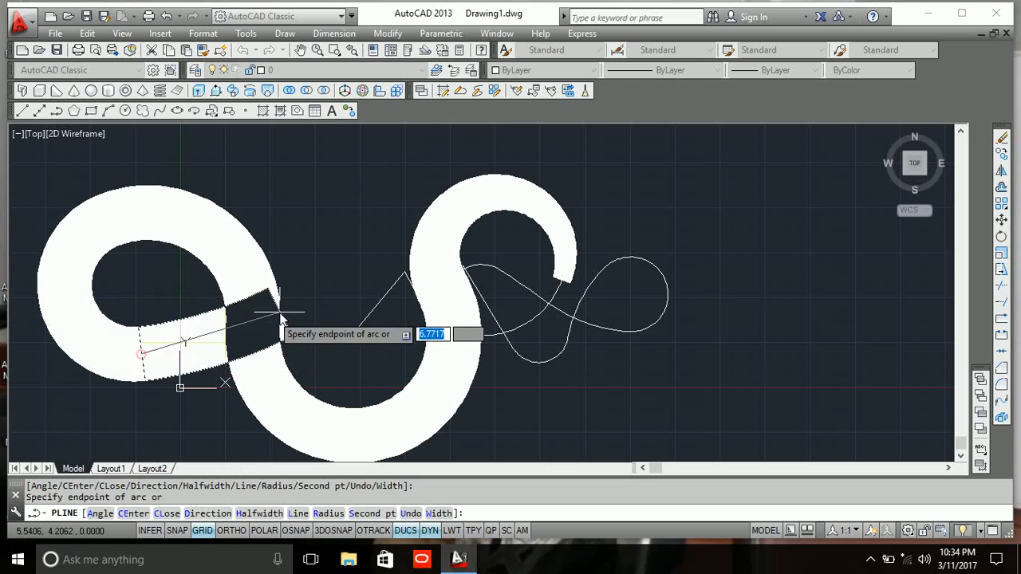
left_click(629, 453)
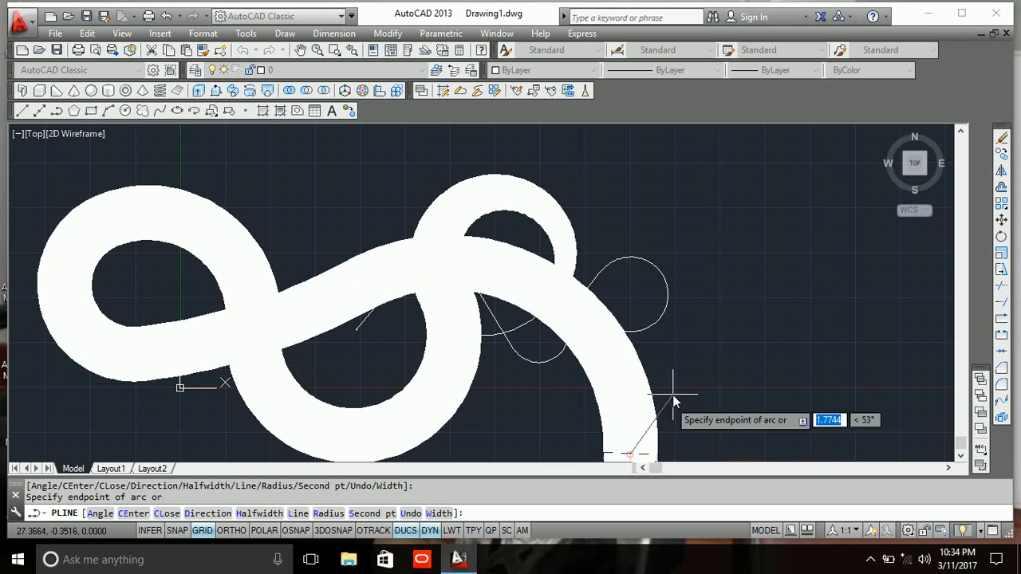
left_click(744, 249)
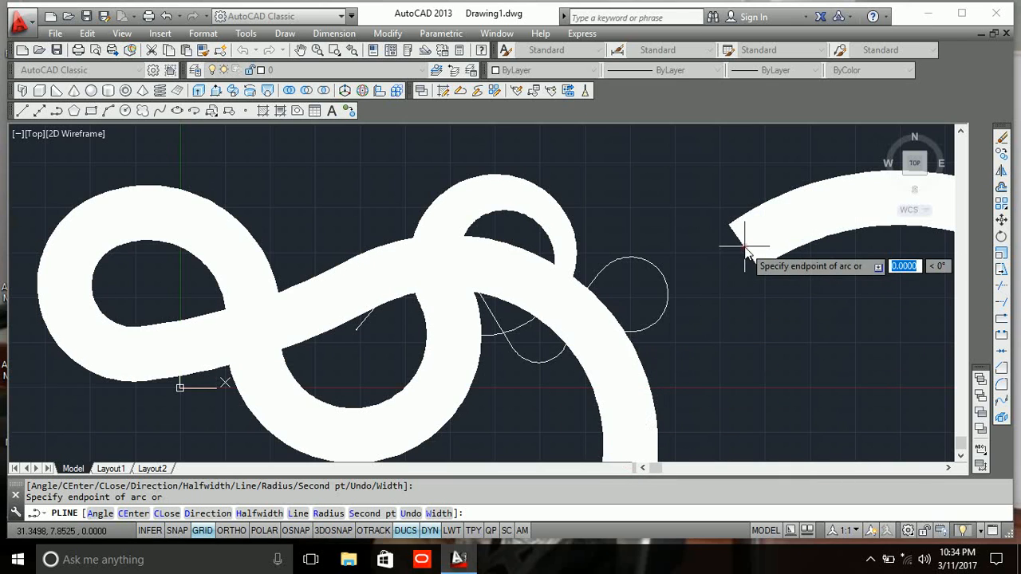
left_click(315, 369)
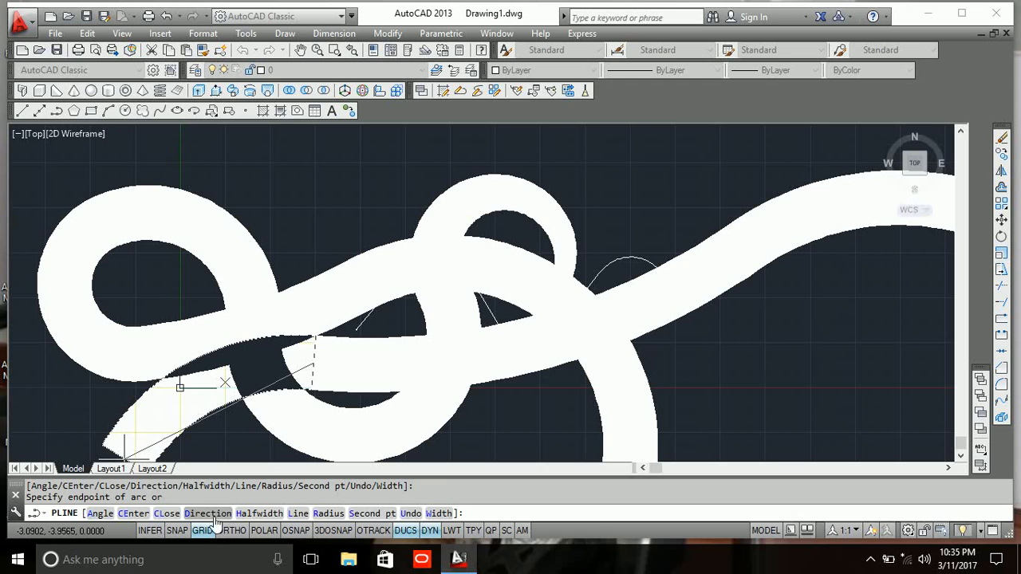
left_click(158, 514)
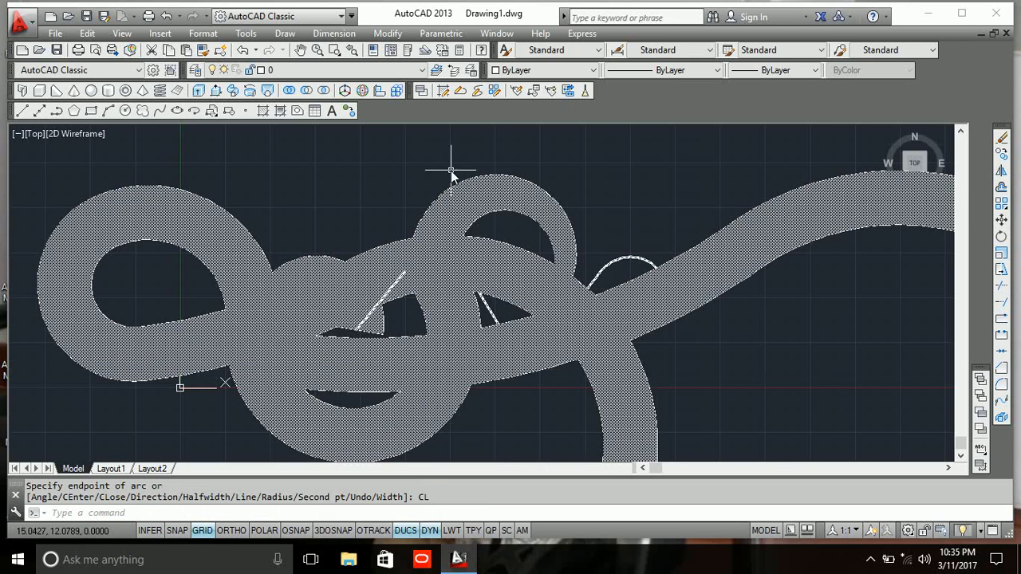
- Select the closed wide polyline with a crossing window and erase it
scroll(554, 284, "down", 3)
middle_click_drag(631, 324, 583, 310)
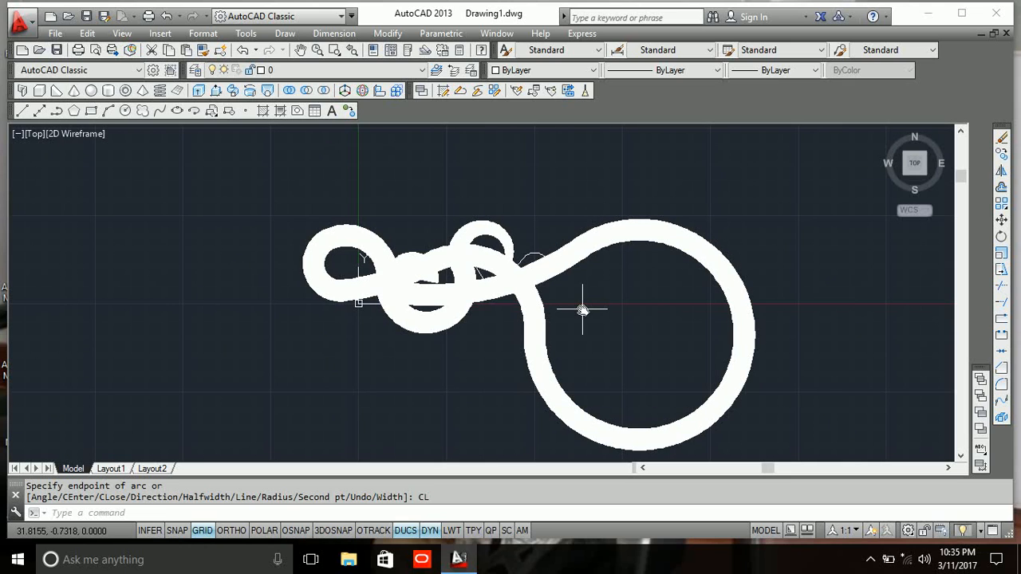
left_click(601, 359)
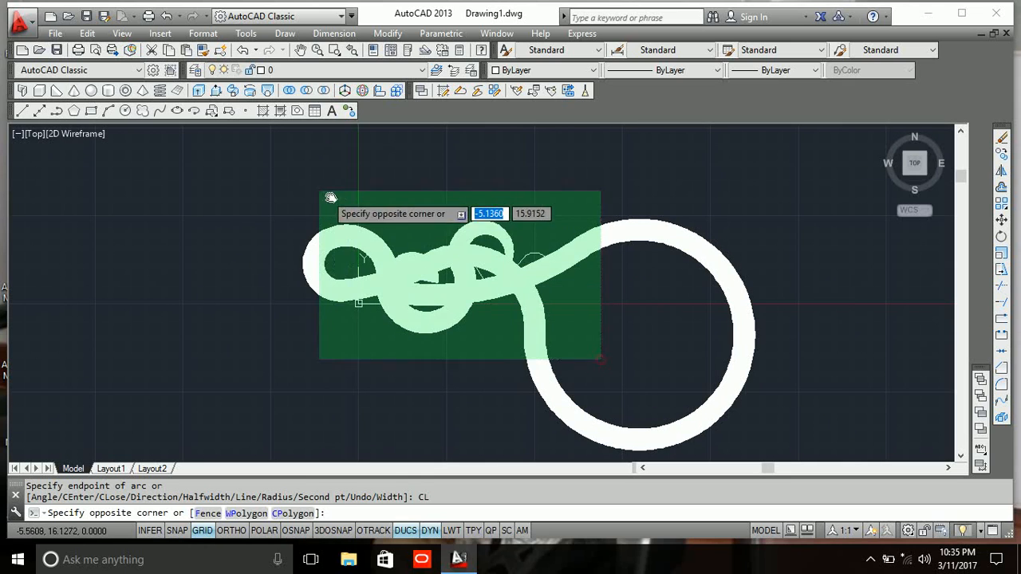
left_click(331, 198)
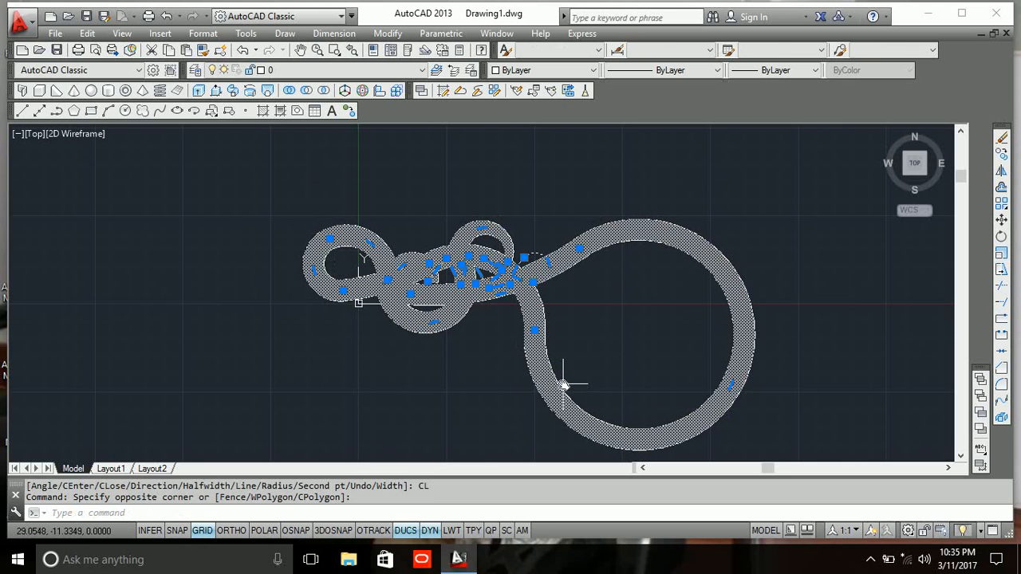
key("Delete")
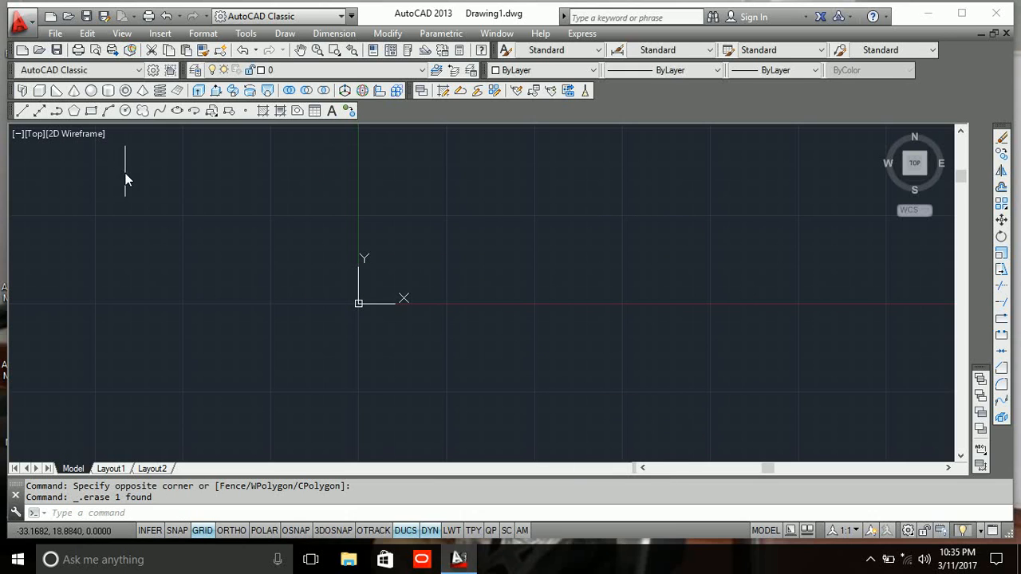
- Draw a new polyline as a wide zigzag of eight straight segments running from left to right across the view
left_click(57, 113)
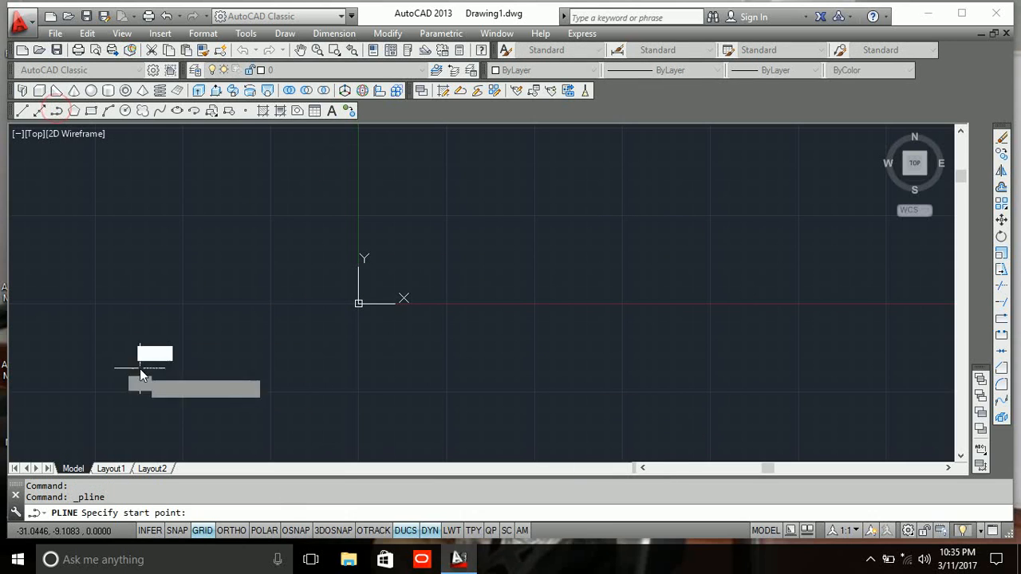
left_click(139, 369)
left_click(201, 213)
left_click(310, 387)
left_click(371, 232)
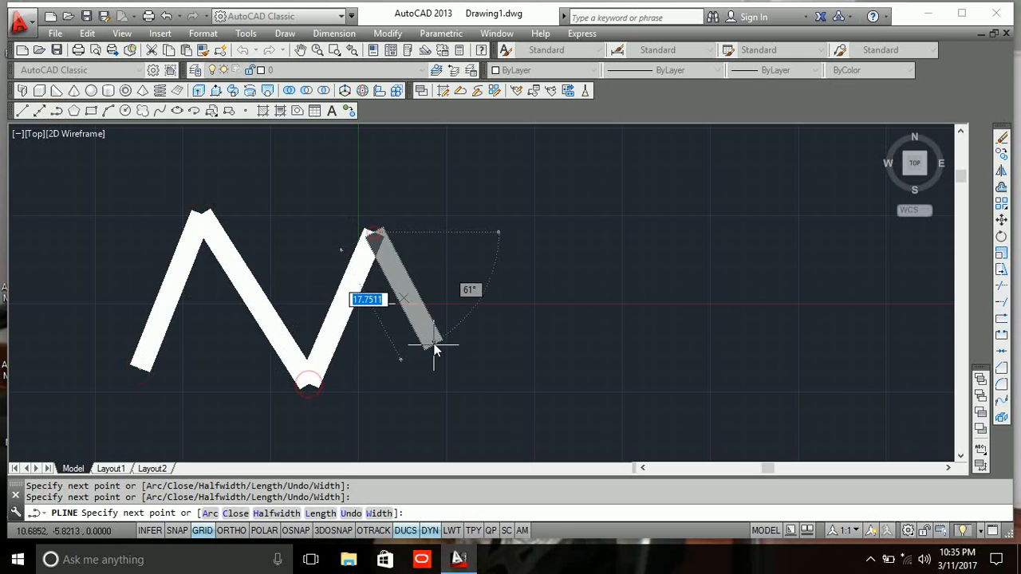
left_click(434, 347)
left_click(451, 227)
left_click(562, 375)
left_click(606, 262)
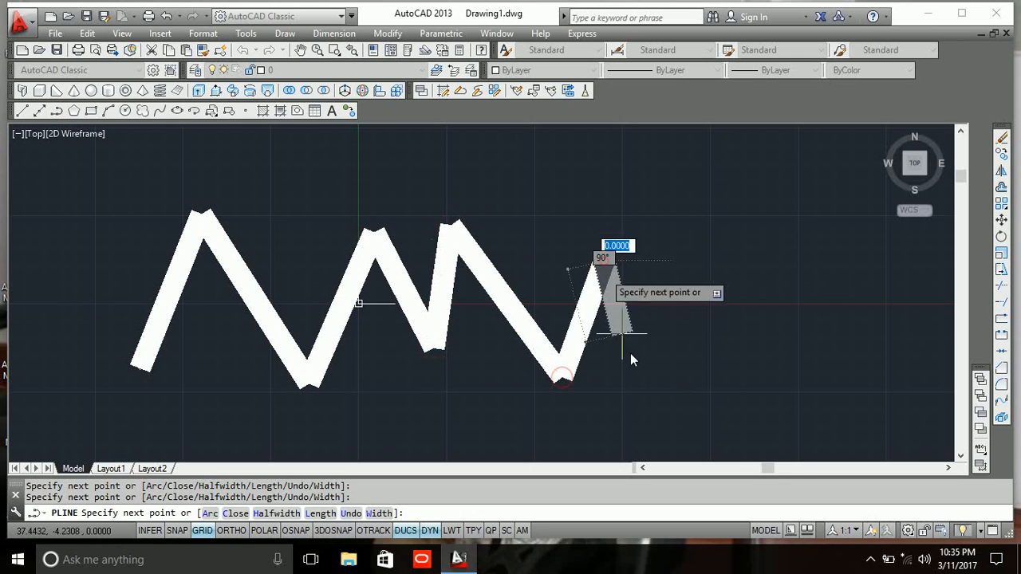
left_click(680, 433)
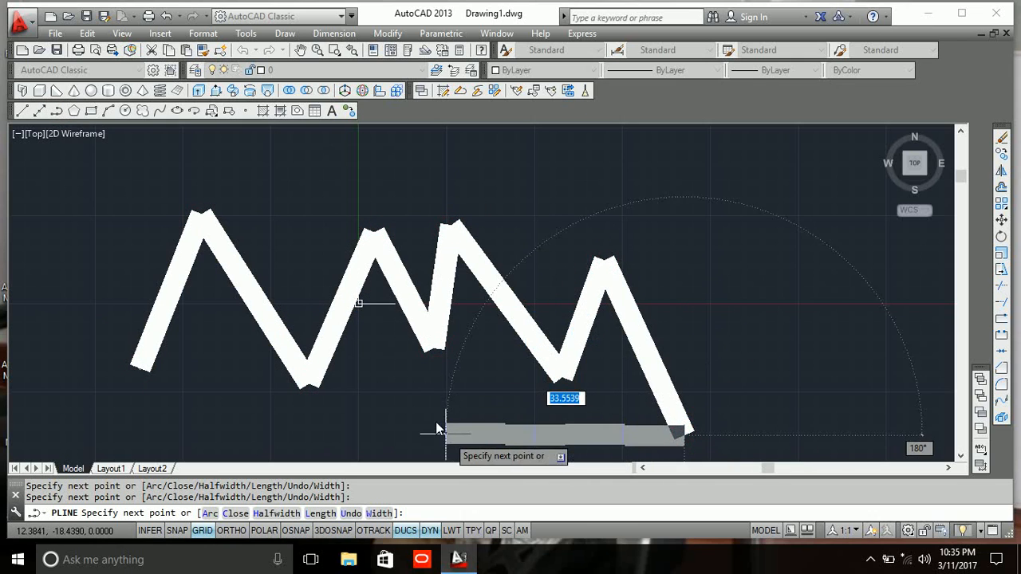
- Set both the starting and ending width of the polyline's following segments to 0
left_click(379, 514)
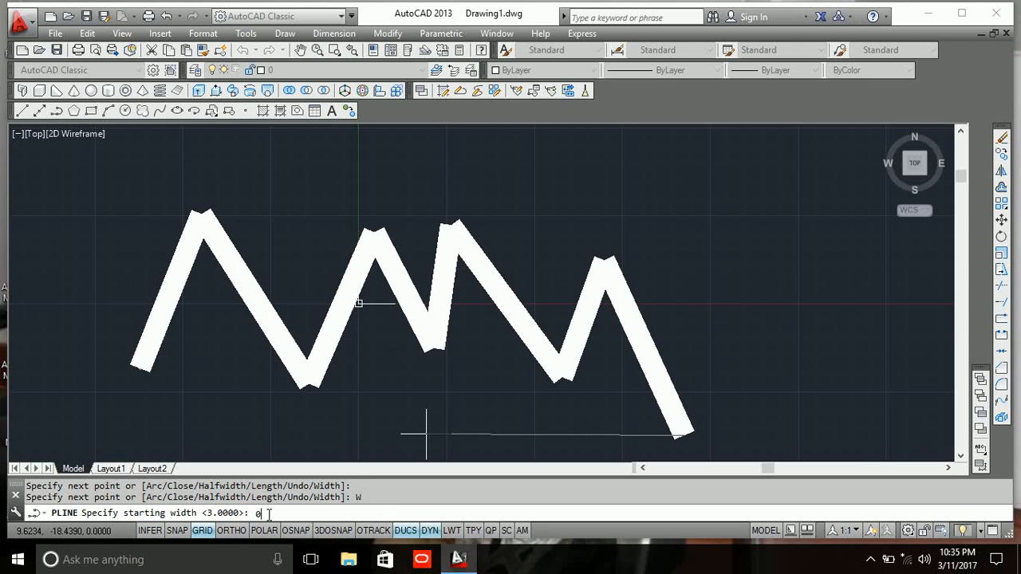
type("0")
key("Return")
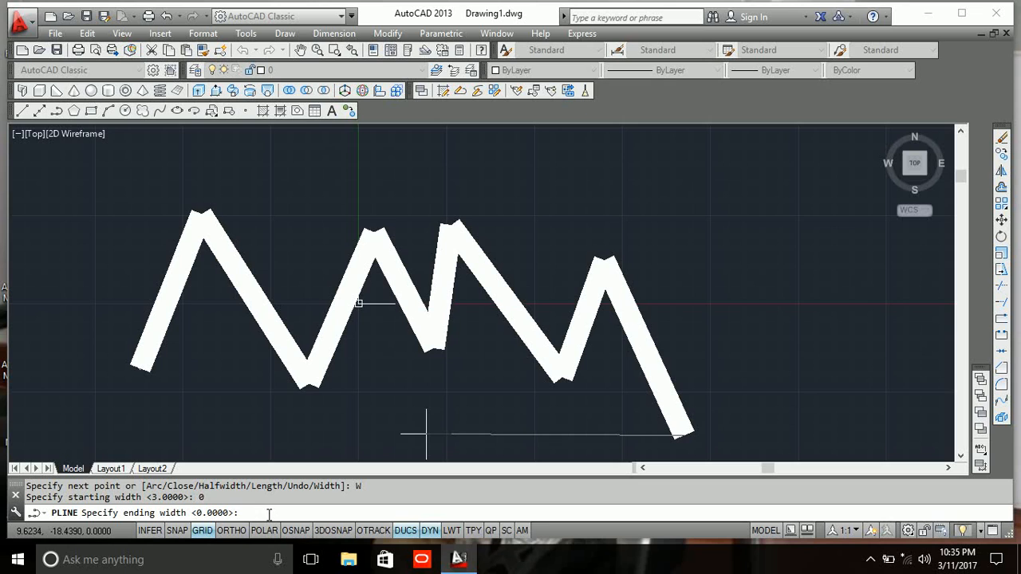
key("Return")
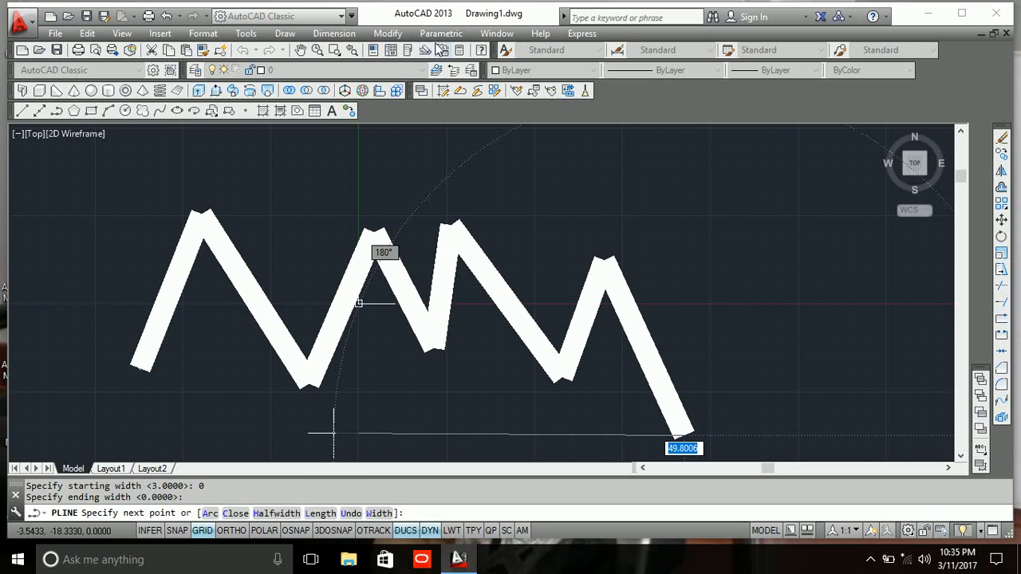
- Continue the polyline with thin straight segments criss-crossing the wide zigzag and end it near the zigzag's lower right end
left_click(308, 272)
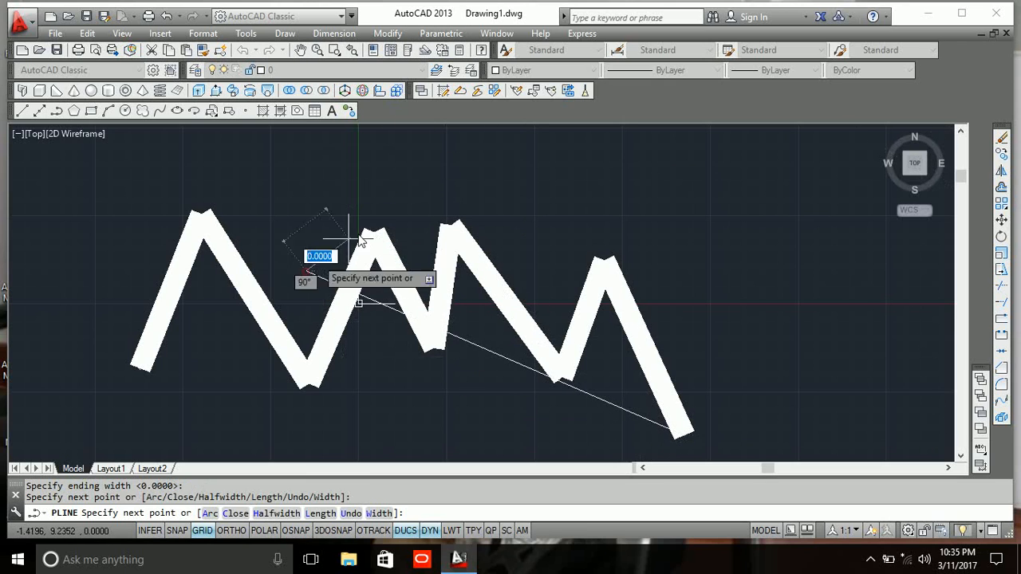
left_click(498, 201)
left_click(591, 183)
left_click(571, 249)
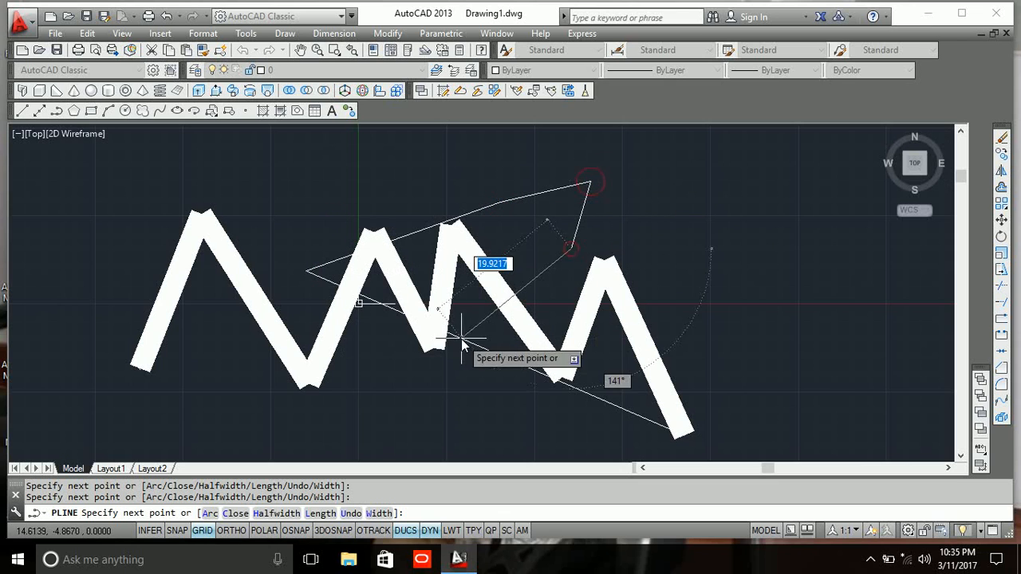
left_click(335, 427)
left_click(210, 304)
left_click(243, 210)
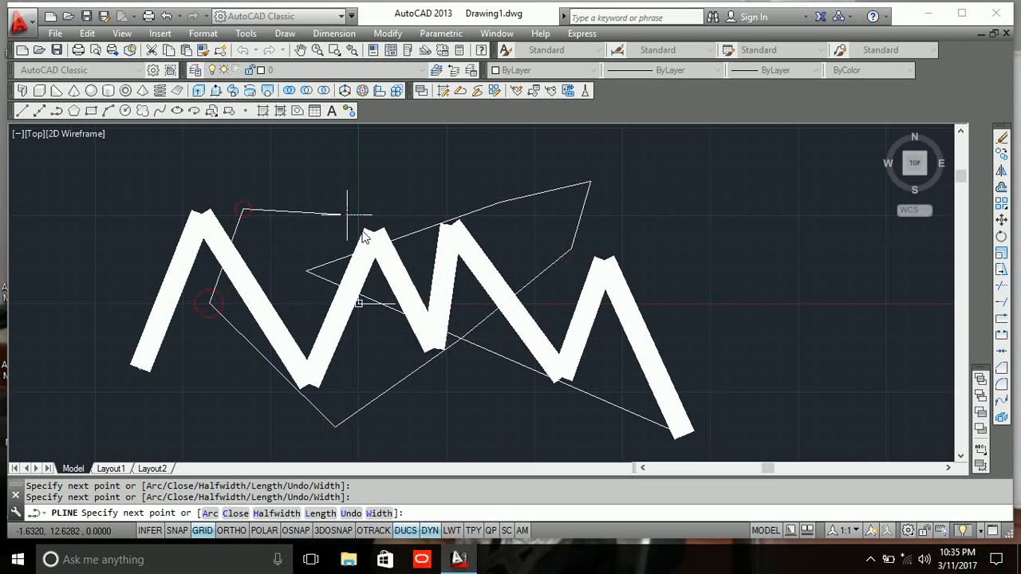
left_click(347, 215)
left_click(458, 295)
left_click(571, 248)
left_click(704, 252)
left_click(734, 342)
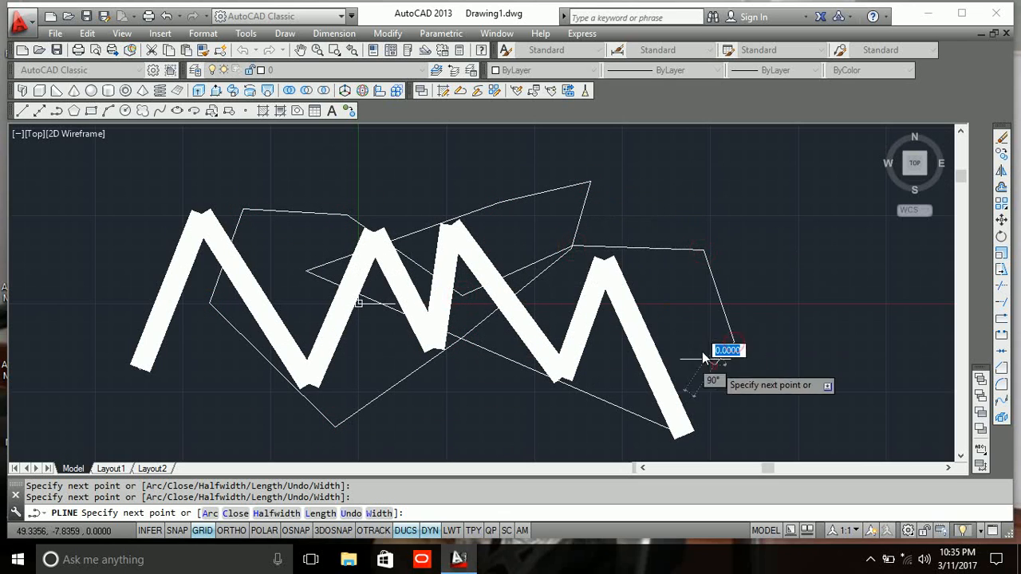
left_click(716, 364)
left_click(676, 248)
left_click(780, 204)
left_click(832, 298)
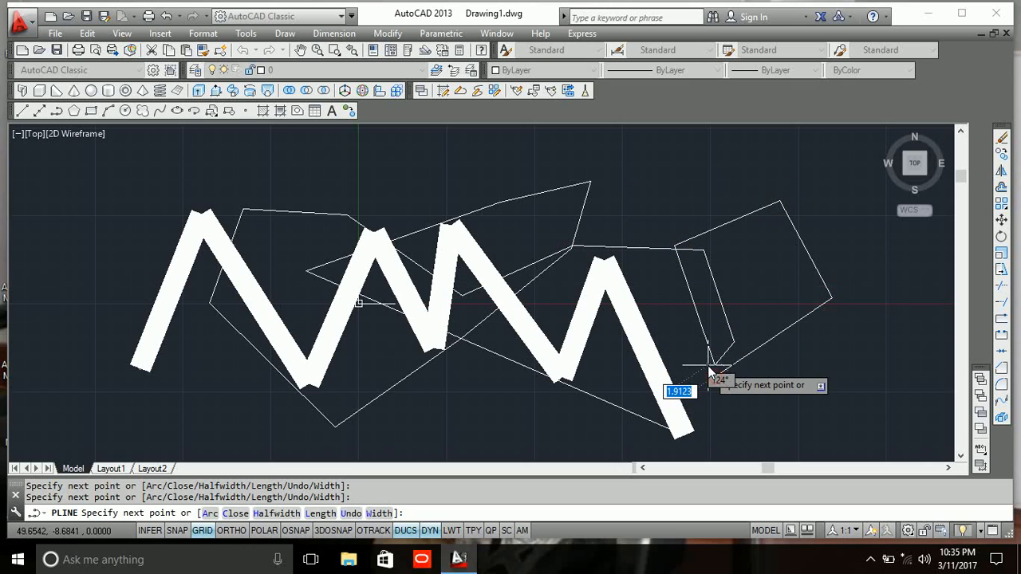
left_click(715, 374)
key("Return")
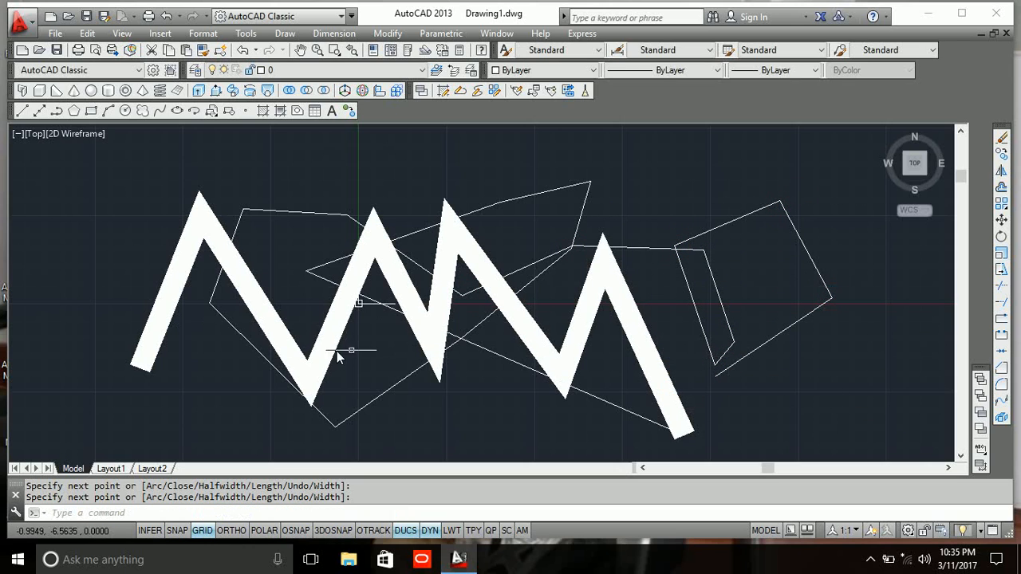
- Draw a long chain of connected line segments above the wide zigzag, running out to the right and winding back to the upper left
scroll(383, 325, "down", 2)
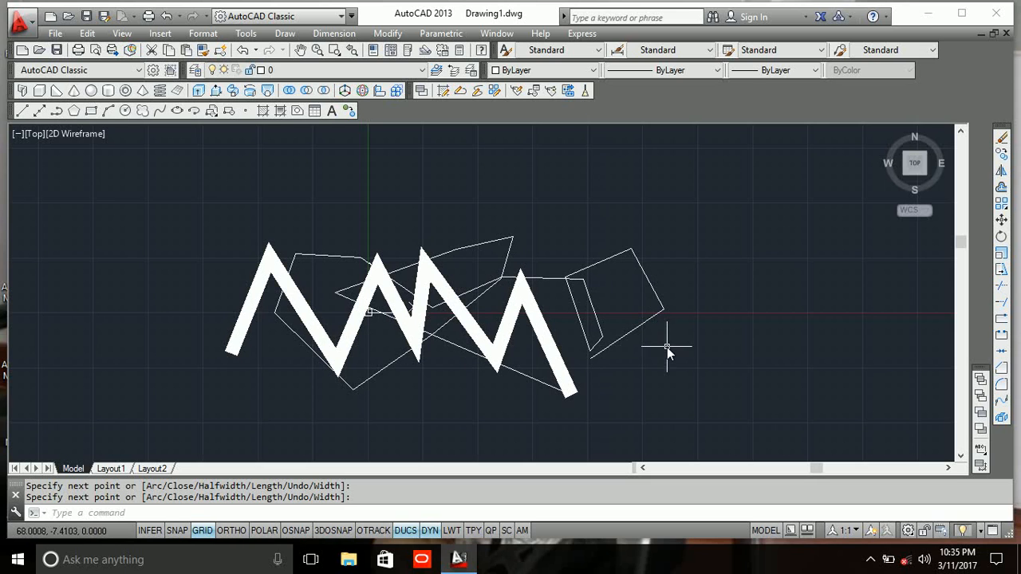
left_click(24, 112)
left_click(228, 214)
left_click(313, 170)
left_click(490, 263)
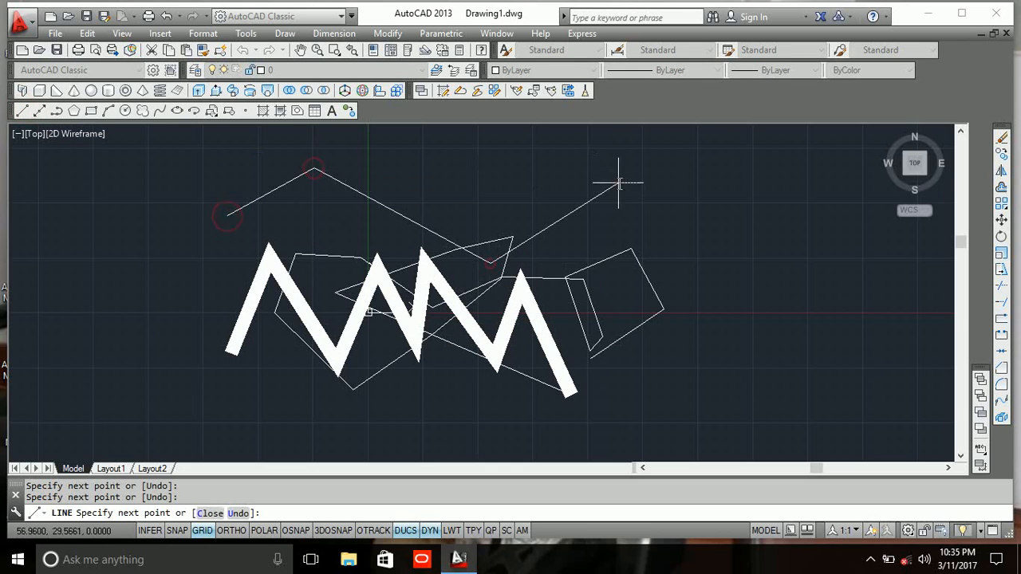
left_click(618, 184)
left_click(751, 295)
left_click(796, 255)
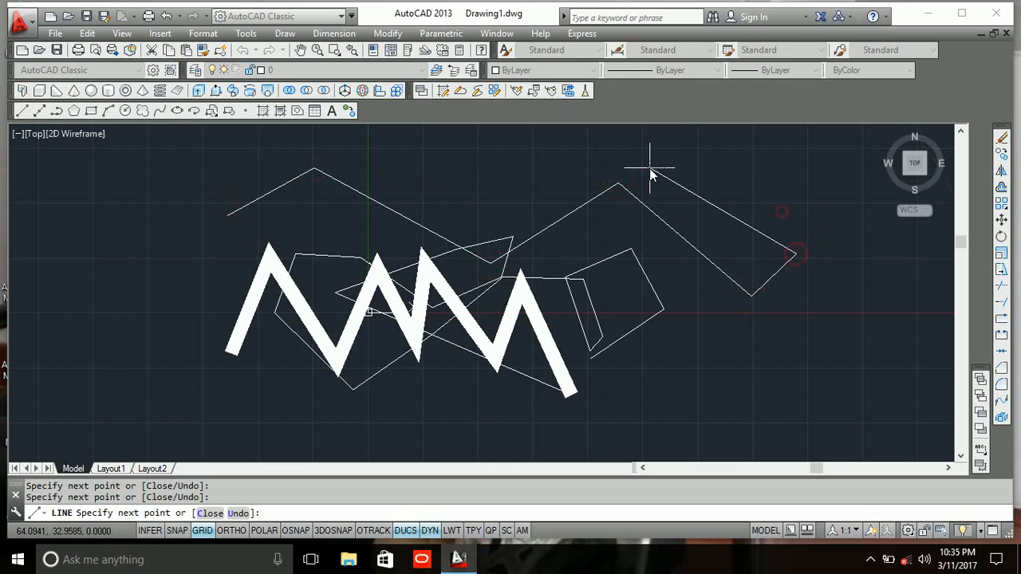
left_click(508, 144)
left_click(437, 211)
left_click(349, 215)
left_click(310, 170)
left_click(247, 164)
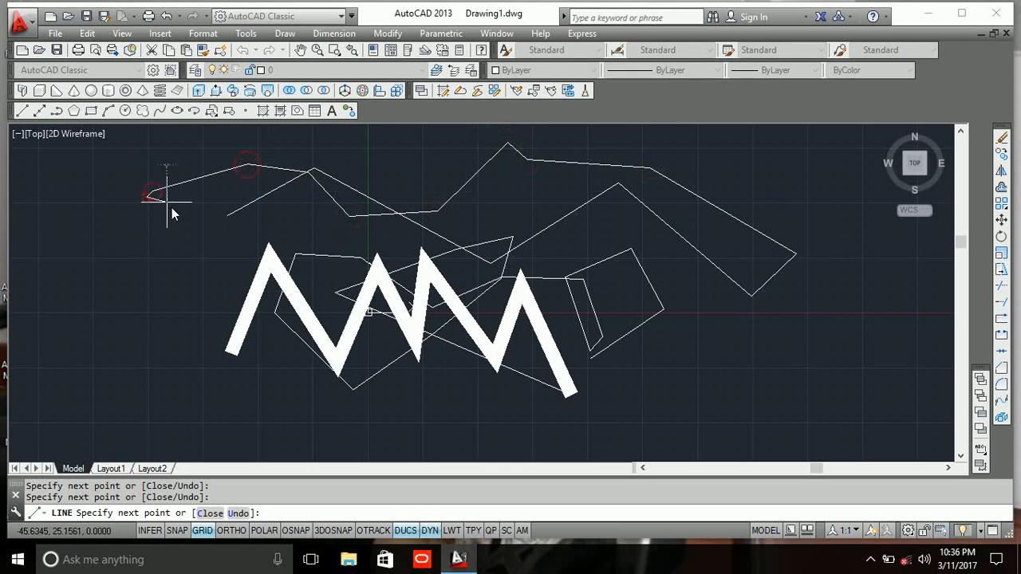
left_click(147, 193)
left_click(229, 213)
left_click(315, 216)
key("Return")
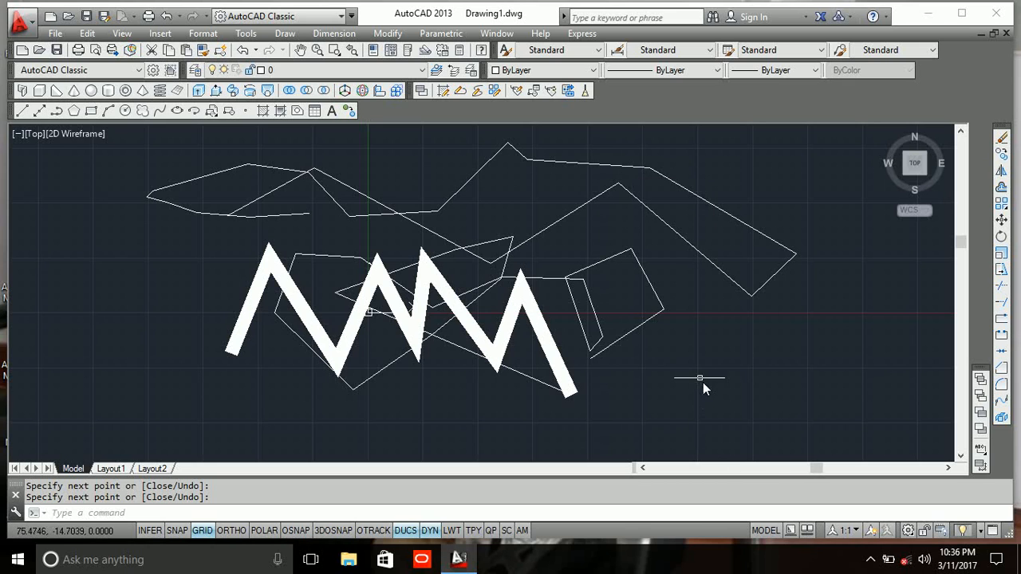
- Select the whole polyline with a small crossing window and add the two line segments meeting at the chain's lower right corner
left_click(671, 324)
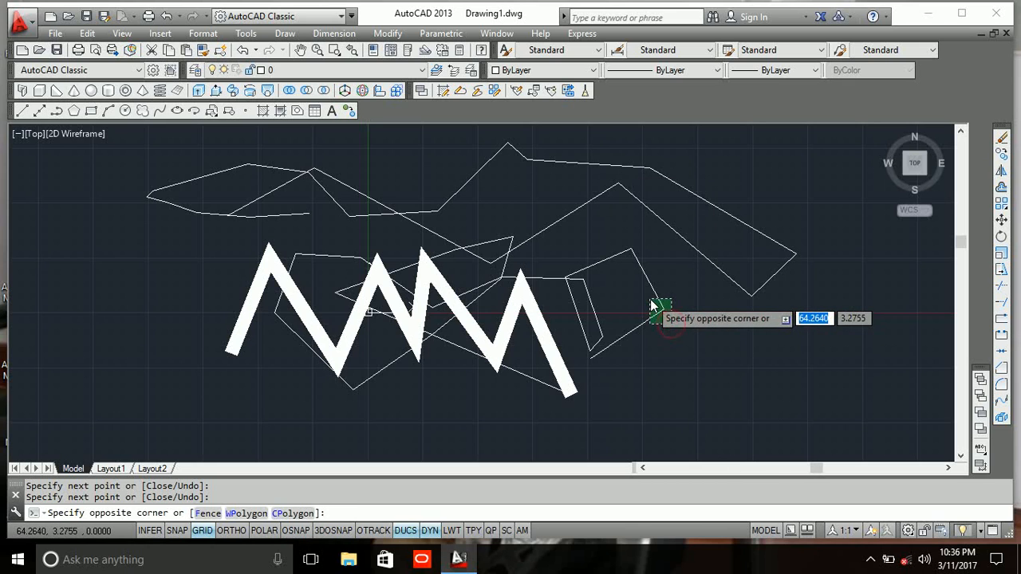
left_click(651, 305)
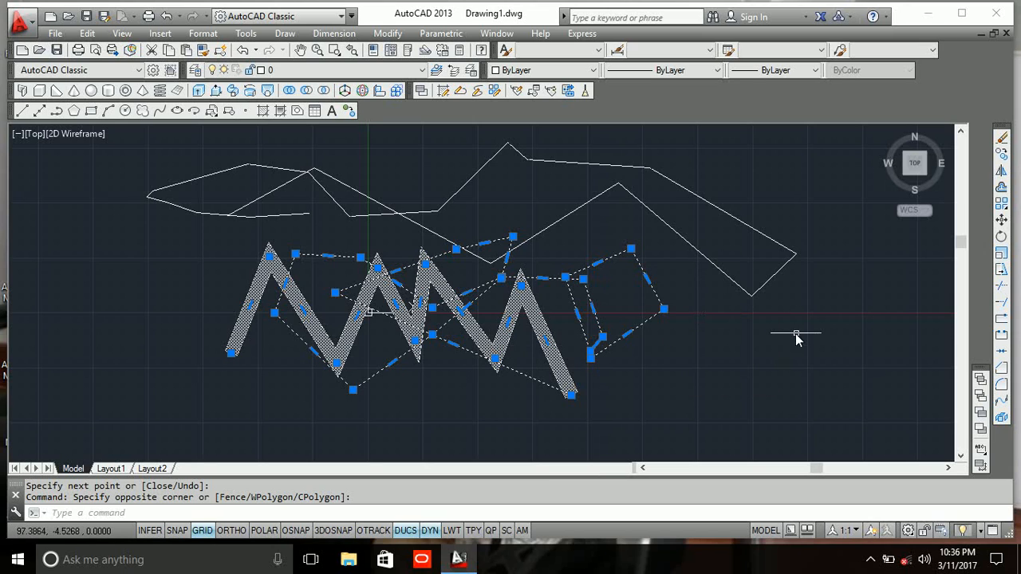
left_click(769, 316)
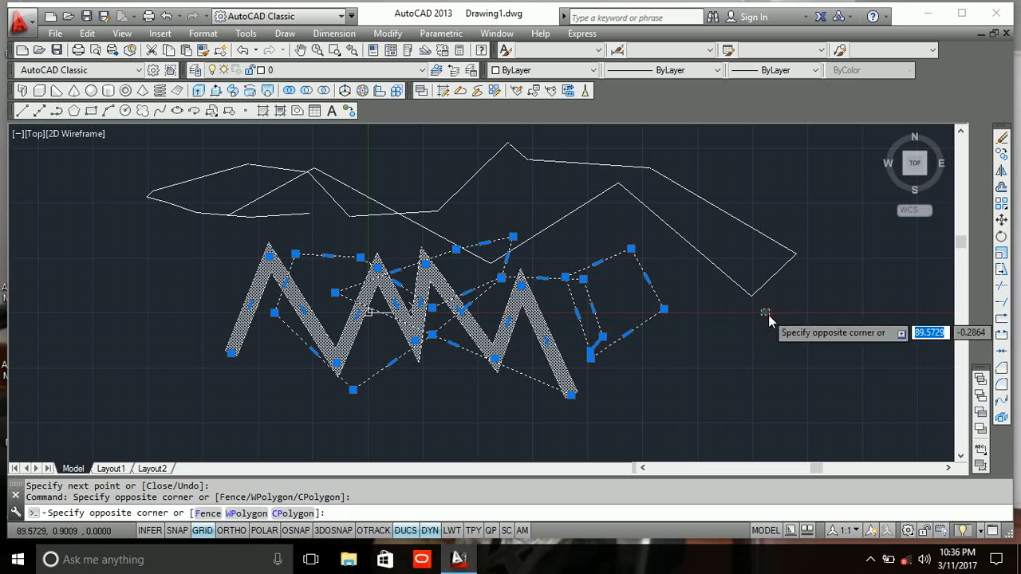
left_click(735, 286)
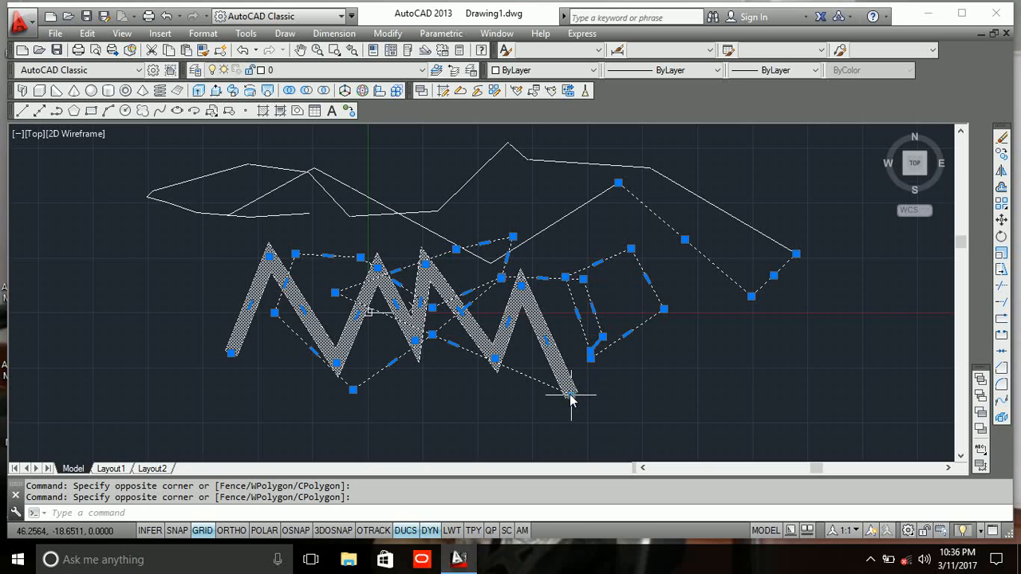
mouse_move(572, 397)
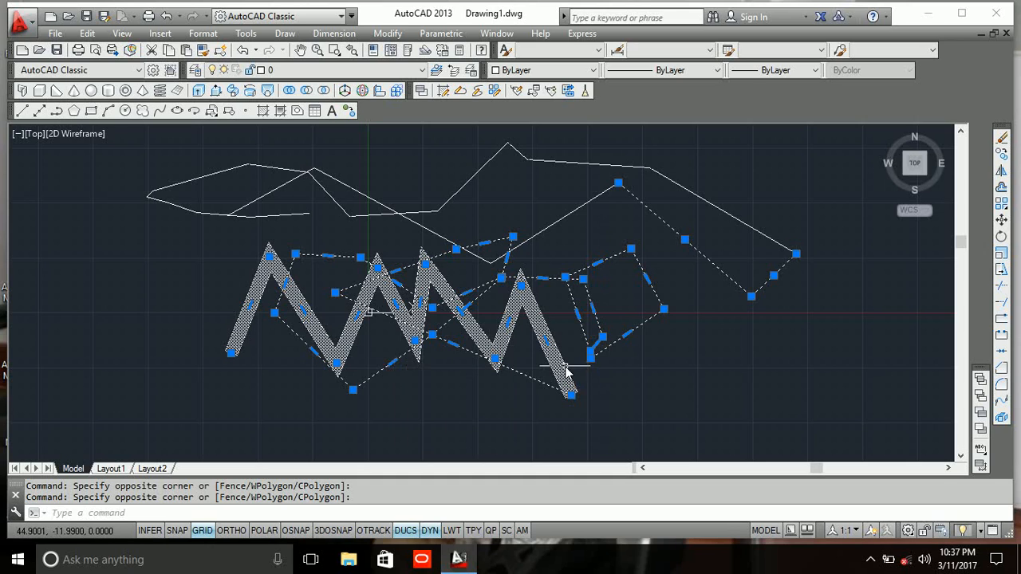
- Select the polyline and every segment of the line chain with large crossing windows
left_click(782, 397)
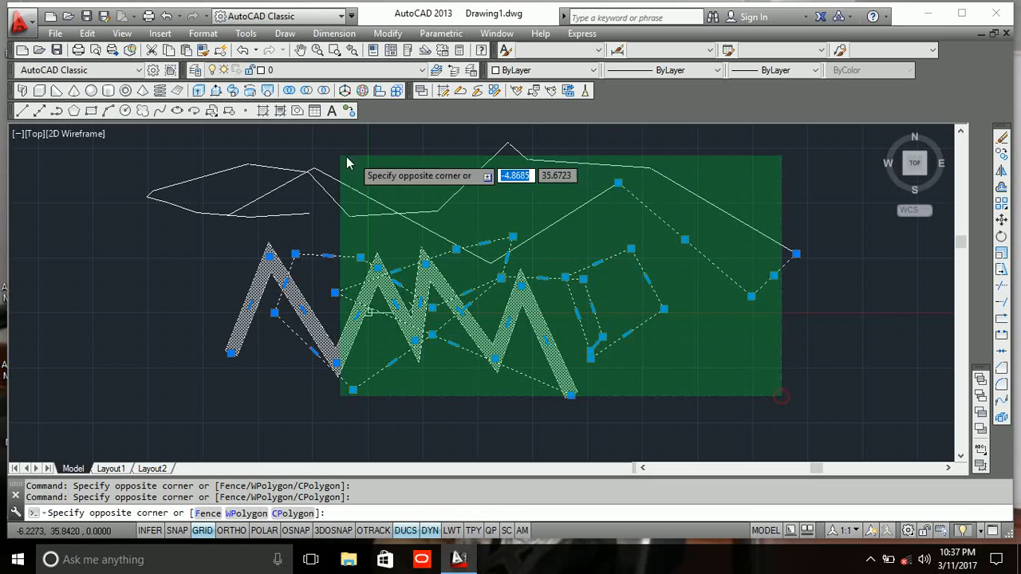
left_click(163, 170)
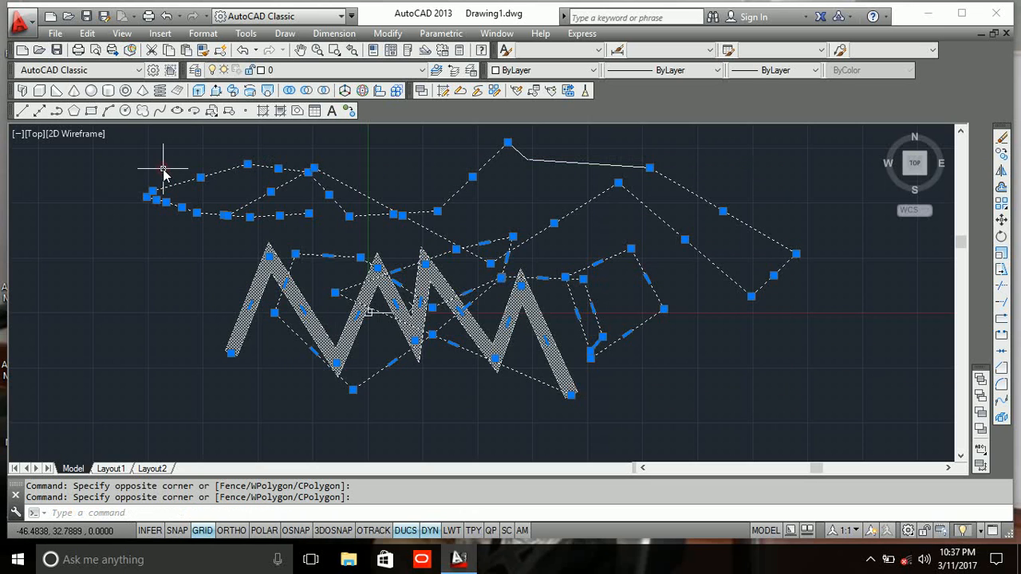
left_click(808, 399)
left_click(141, 140)
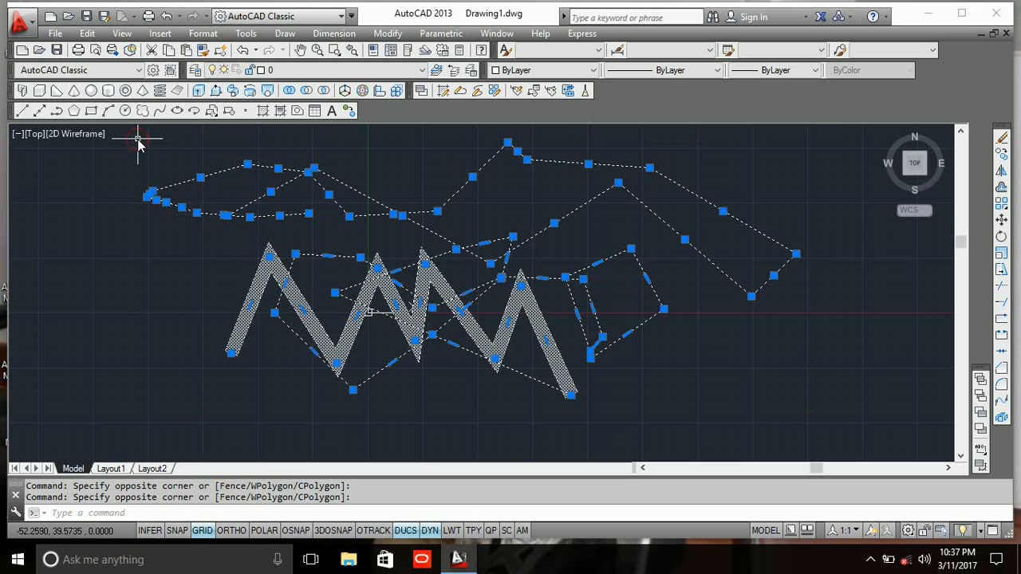
- Draw a single line from the end of the line chain to a point below and right of the zigzag
type("l")
key("Return")
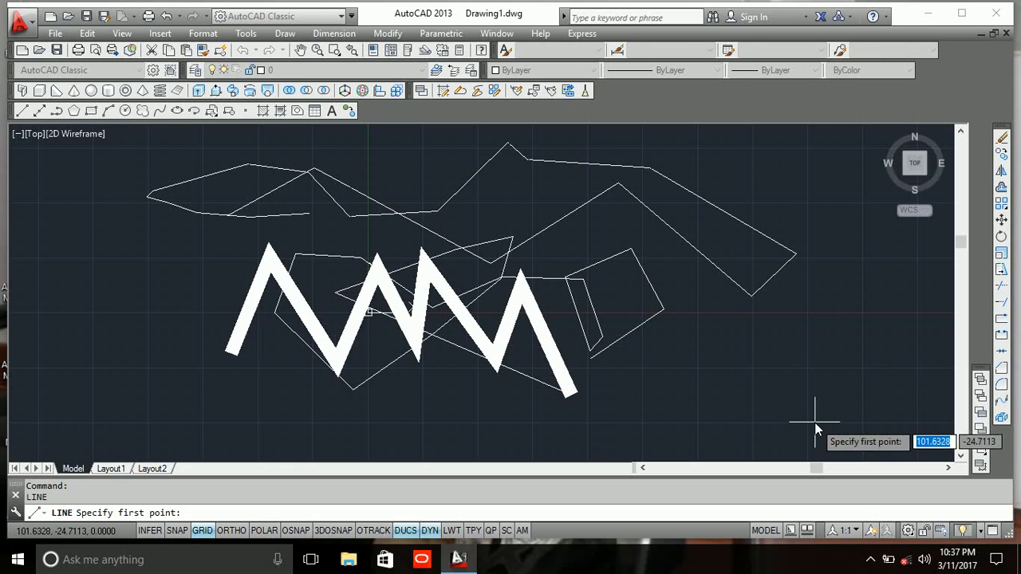
key("Return")
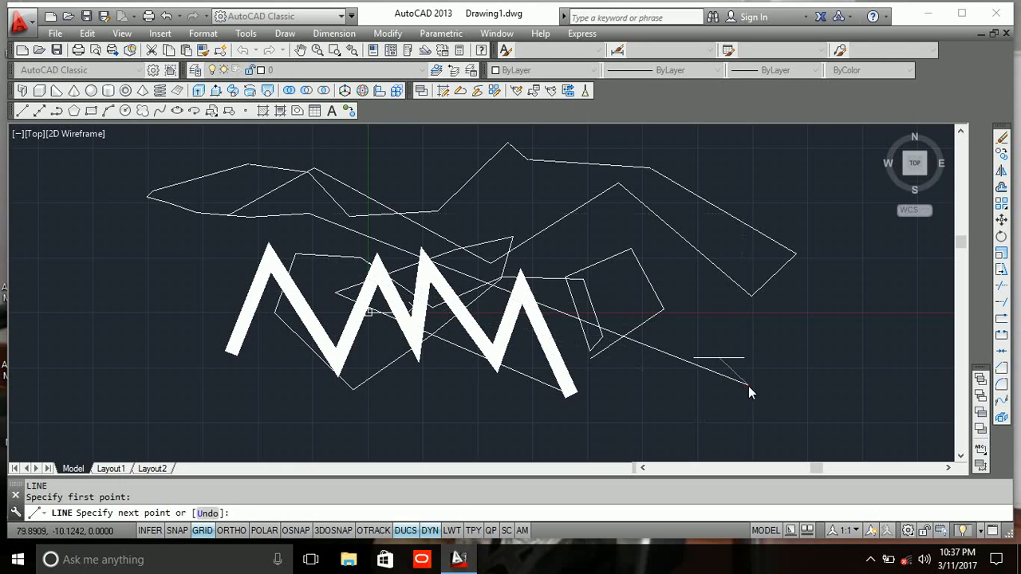
left_click(748, 386)
key("Return")
left_click(831, 429)
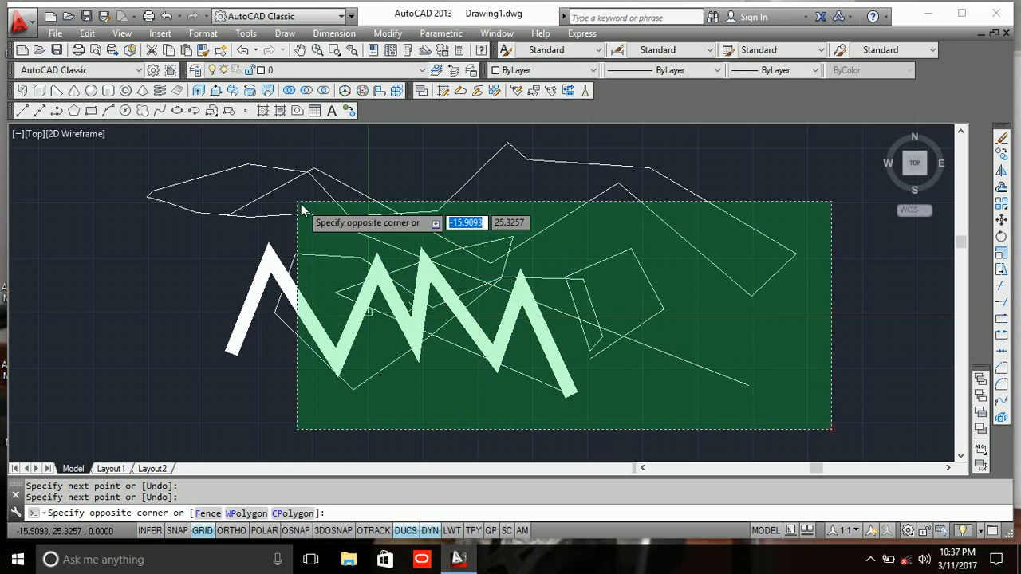
left_click(165, 150)
type("l")
key("Return")
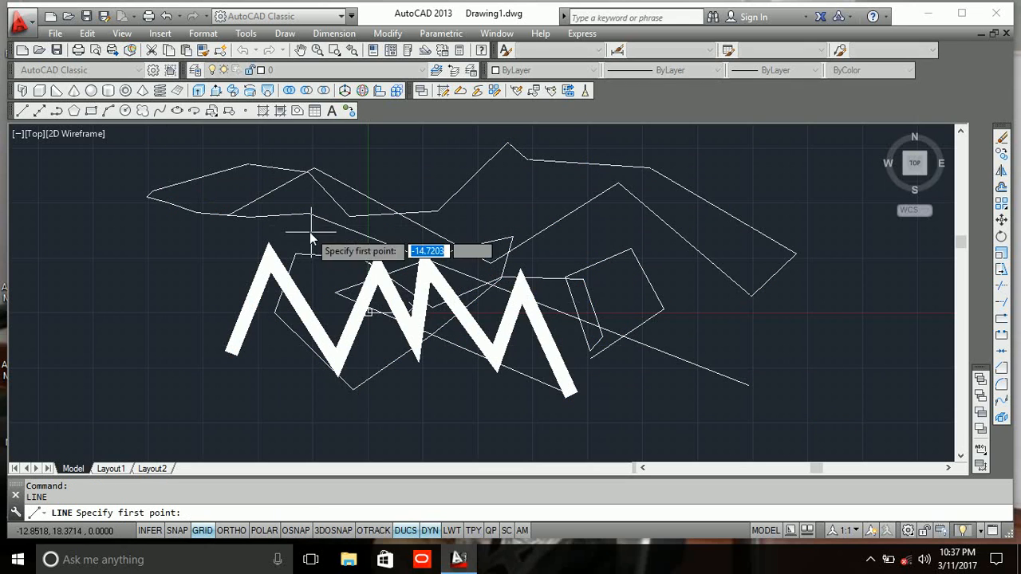
left_click(767, 418)
key("Return")
- Select the polyline and all line segments with one crossing window and erase them
left_click(805, 430)
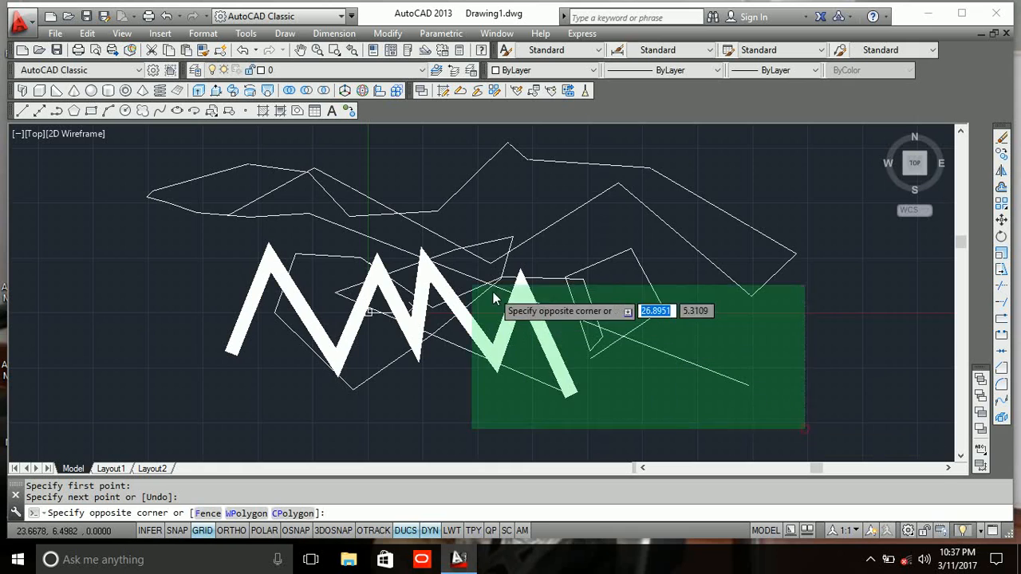
left_click(157, 143)
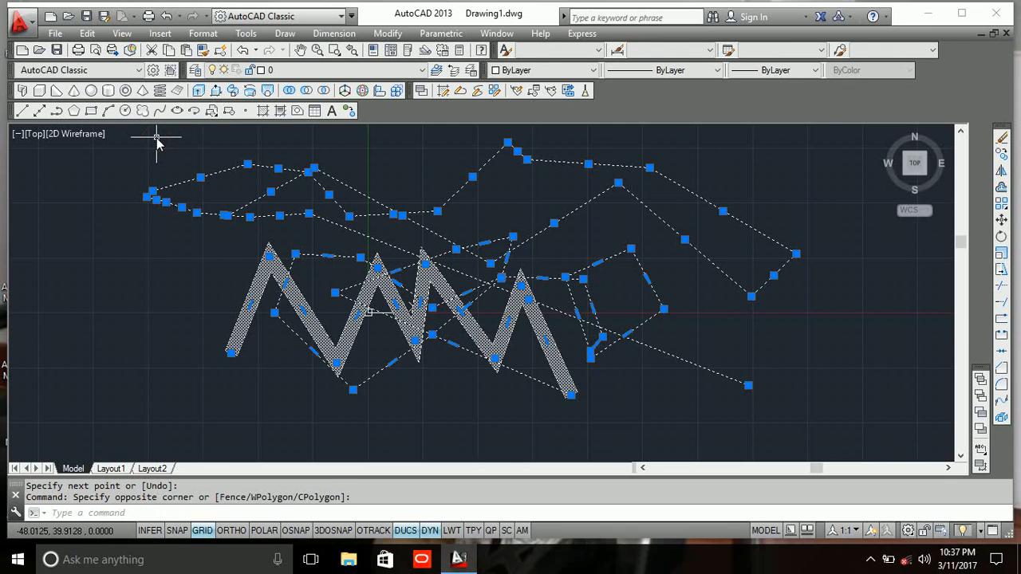
key("Delete")
- Start the Circle command and switch dynamic UCS and dynamic input off and object snap on
scroll(567, 360, "up", 4)
scroll(341, 298, "up", 2)
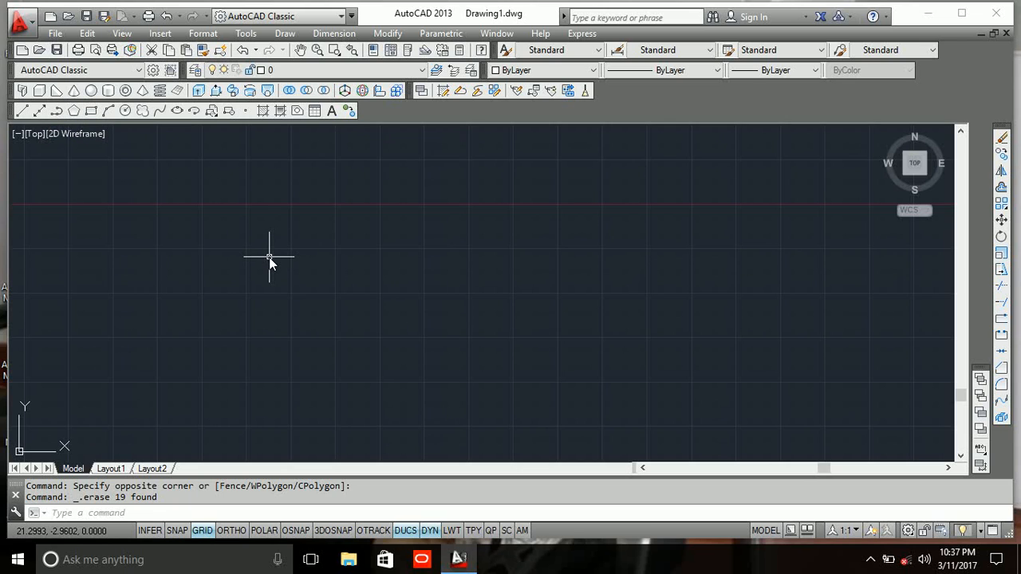
type("c")
key("Return")
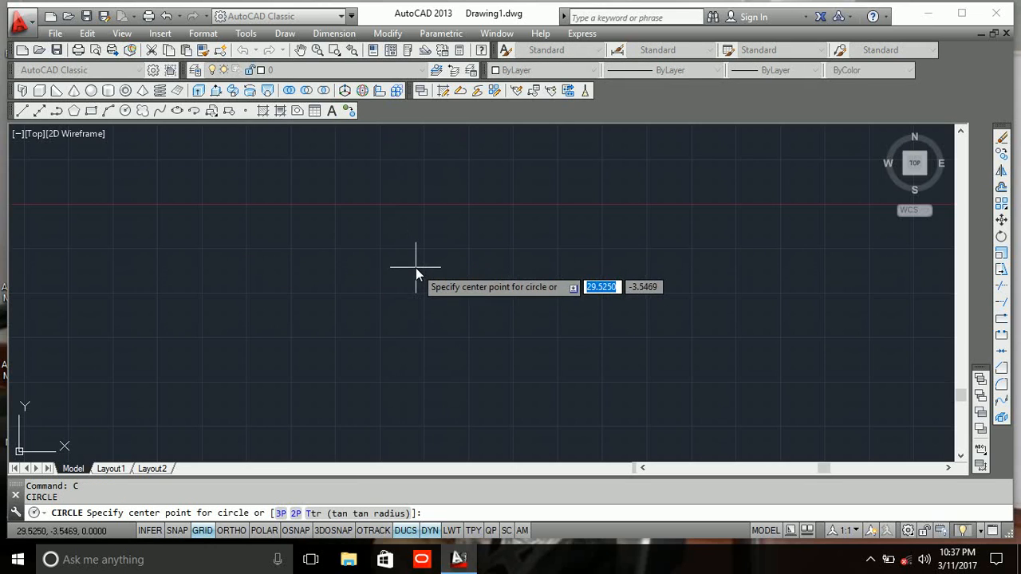
left_click(406, 531)
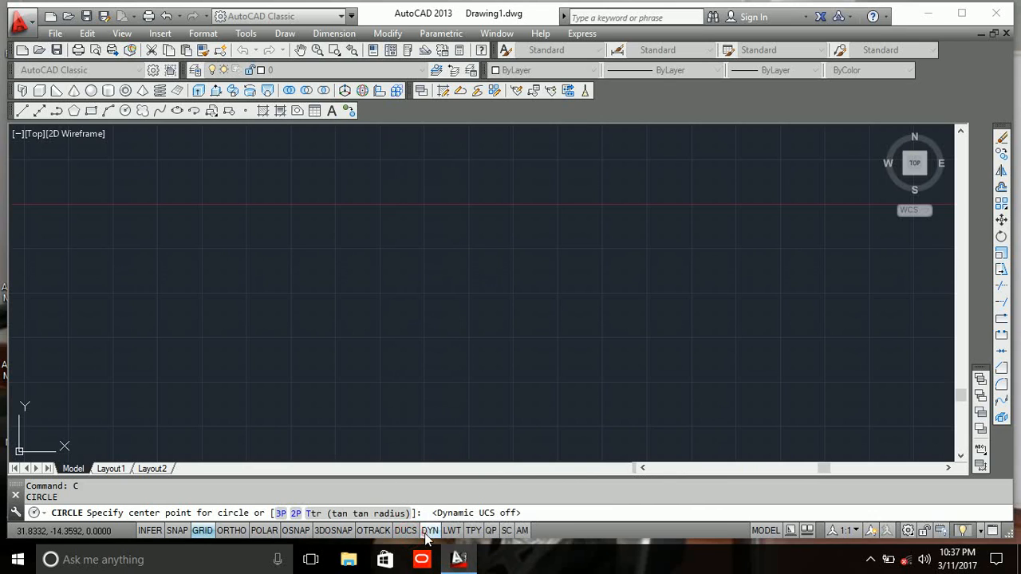
left_click(294, 532)
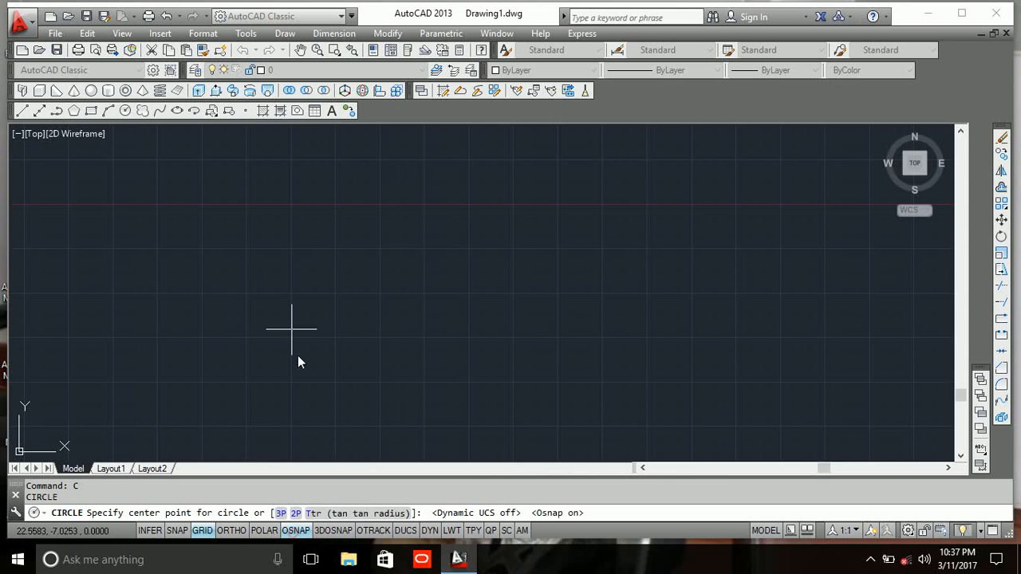
- Place the circle's centre just below the X axis and give the circle a radius of 10
left_click(421, 265)
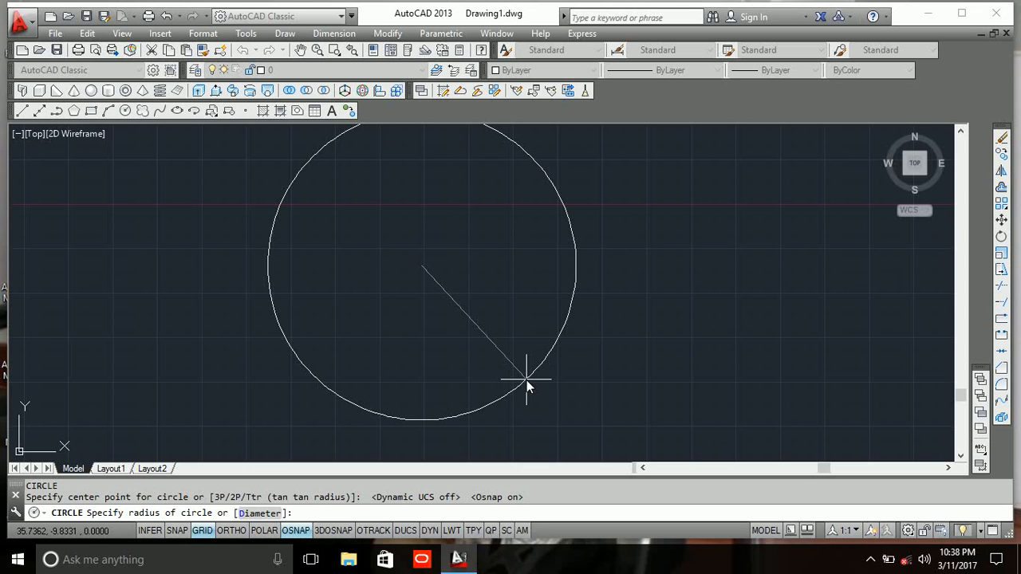
type("10")
key("Return")
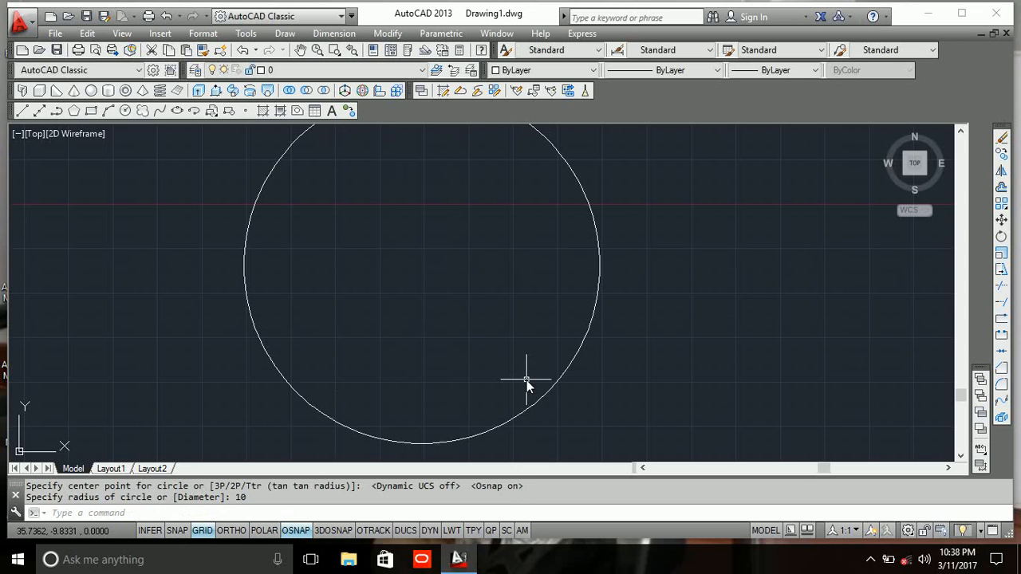
- Draw a six-sided polygon centred on the circle's centre, using the Inscribed in circle option with a radius of 10
scroll(449, 186, "down", 3)
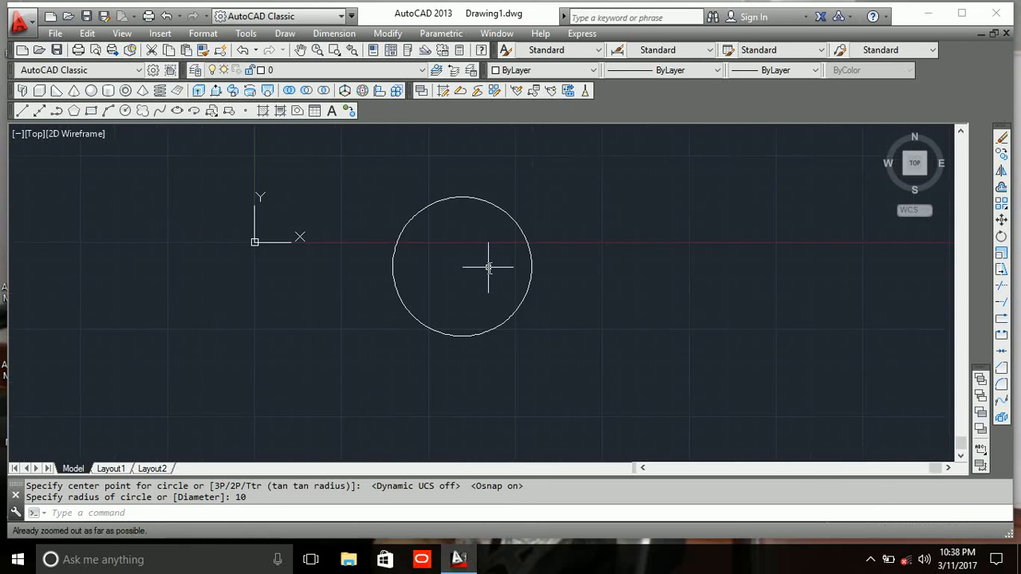
scroll(487, 266, "up", 2)
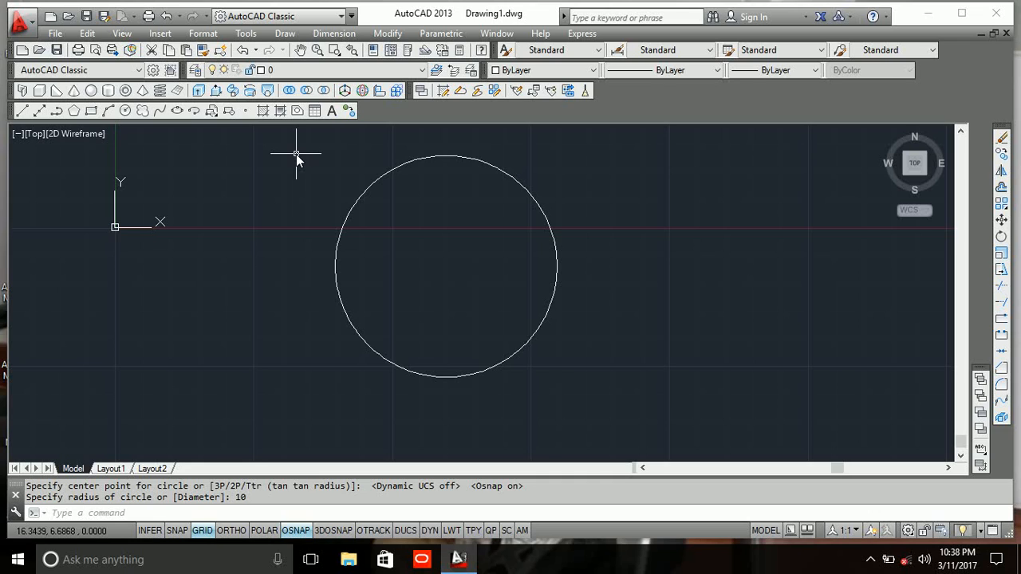
type("pol")
key("Return")
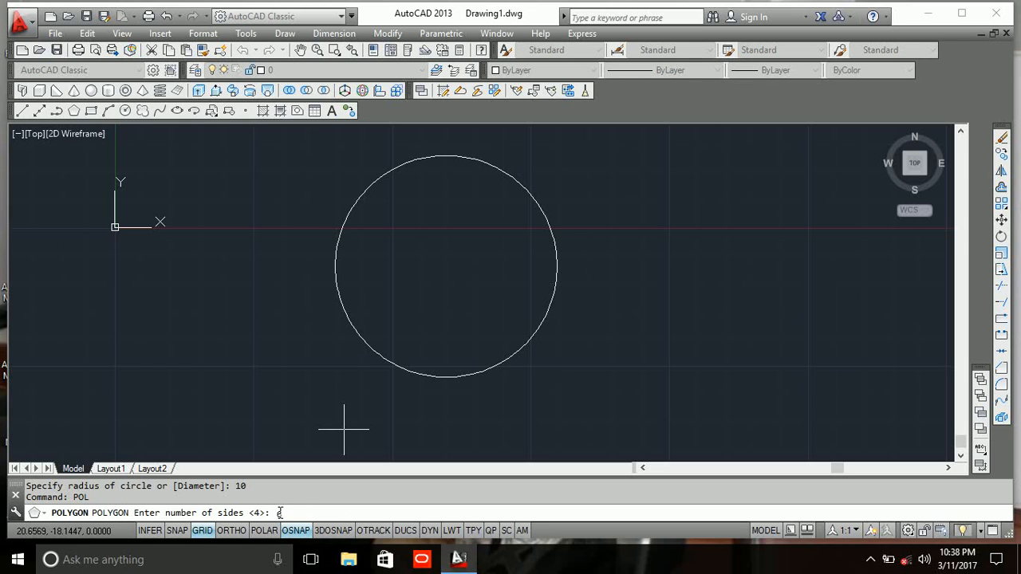
type("6")
key("Return")
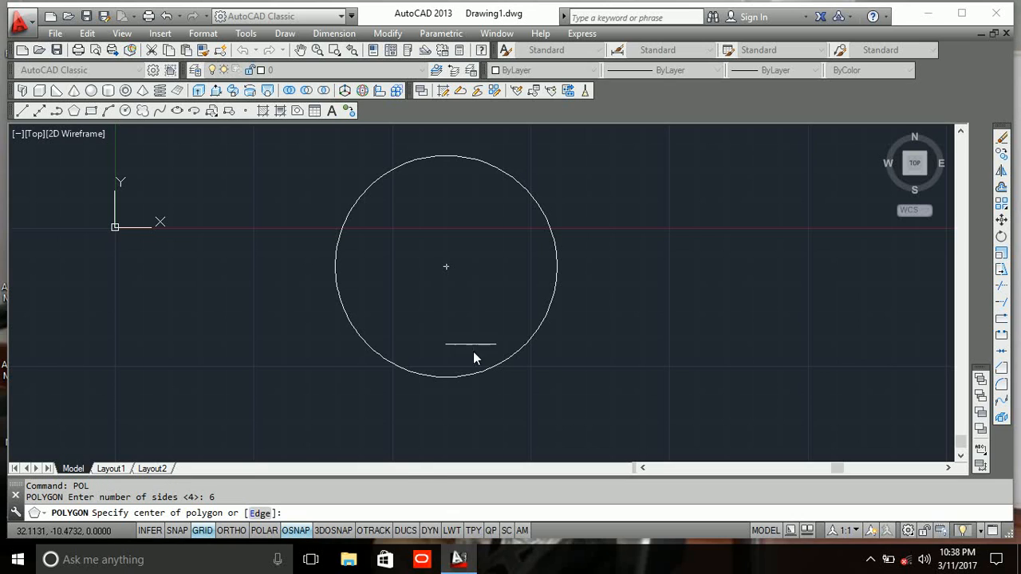
left_click(448, 272)
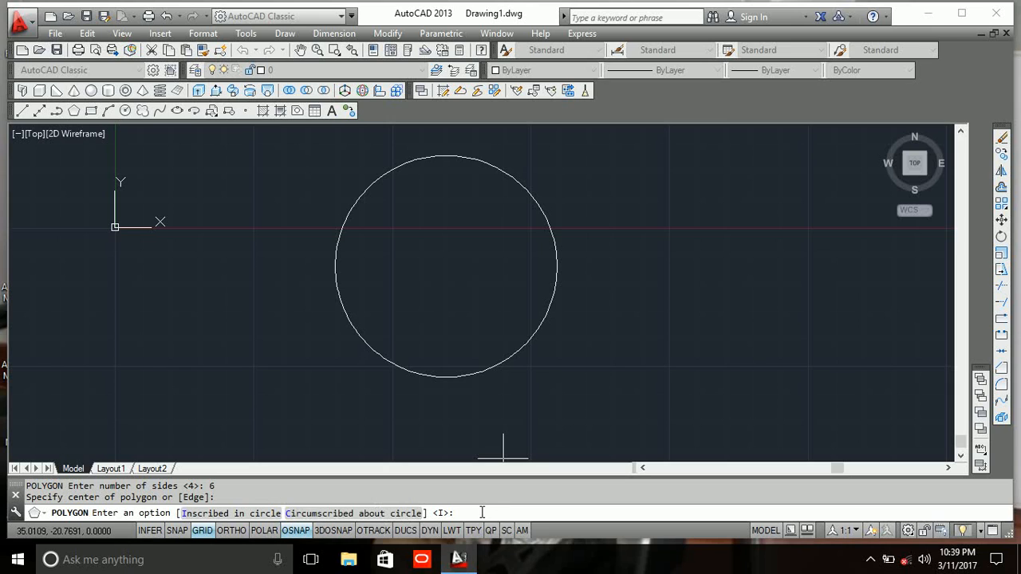
type("i")
key("Return")
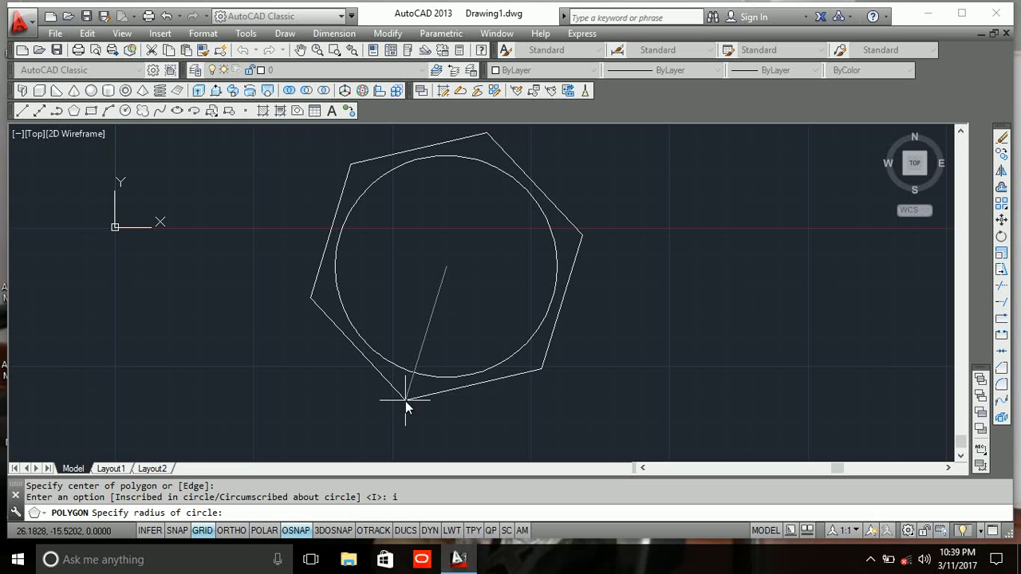
type("10")
key("Return")
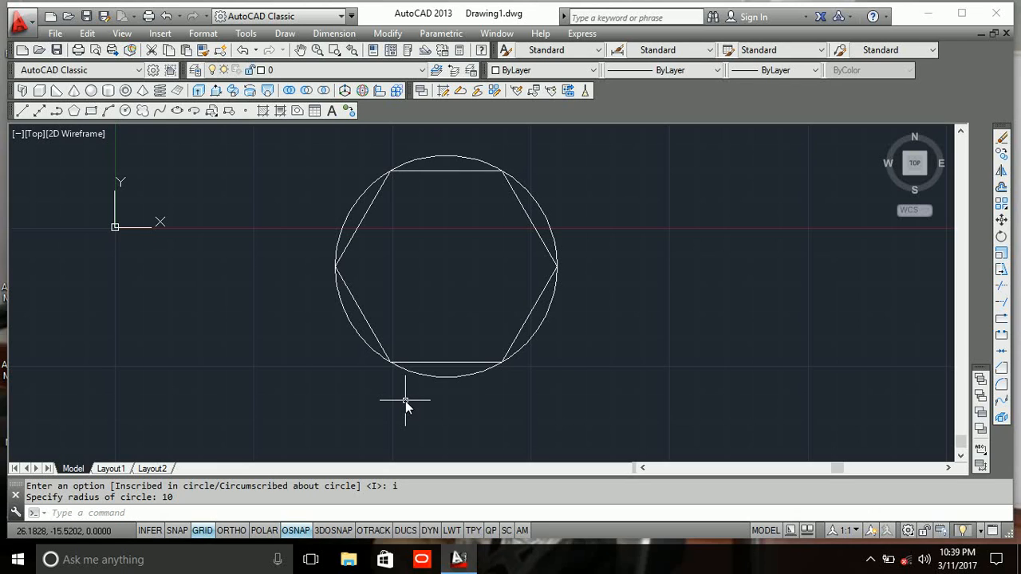
- Draw a five-sided polygon centred on the circle's centre, using the Circumscribed about circle option with a radius of 10
type("pol")
key("Return")
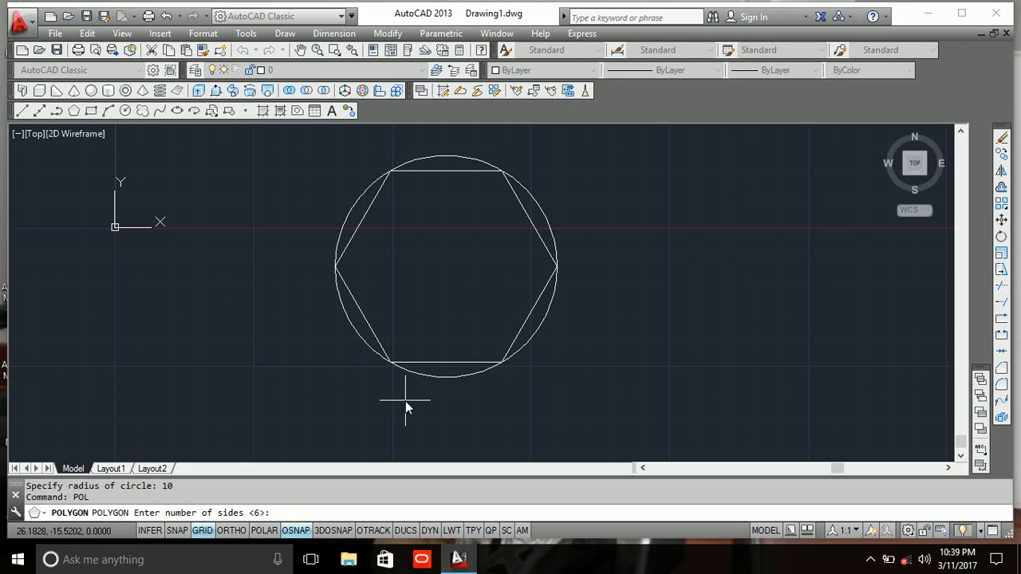
type("5")
key("Return")
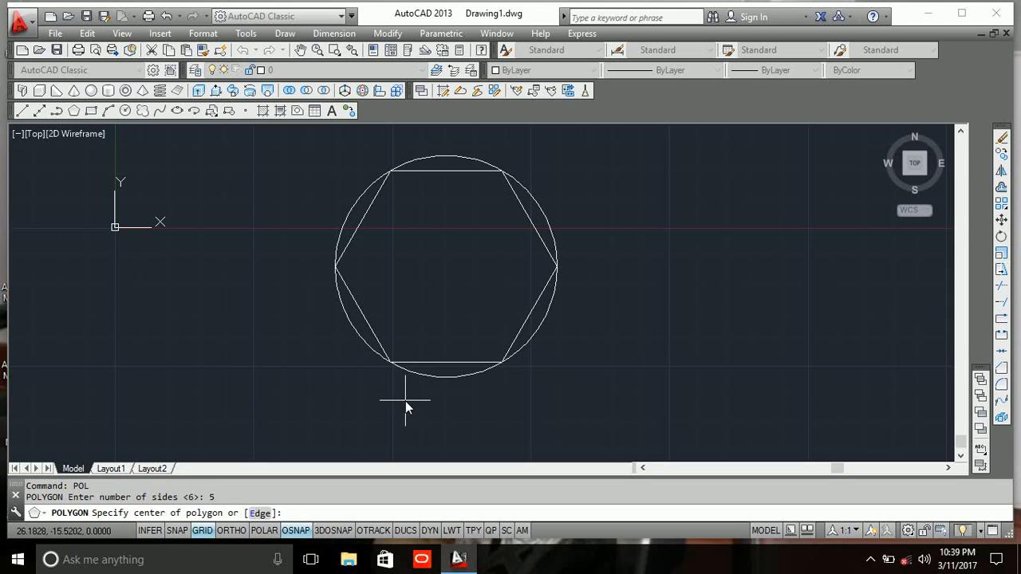
left_click(446, 267)
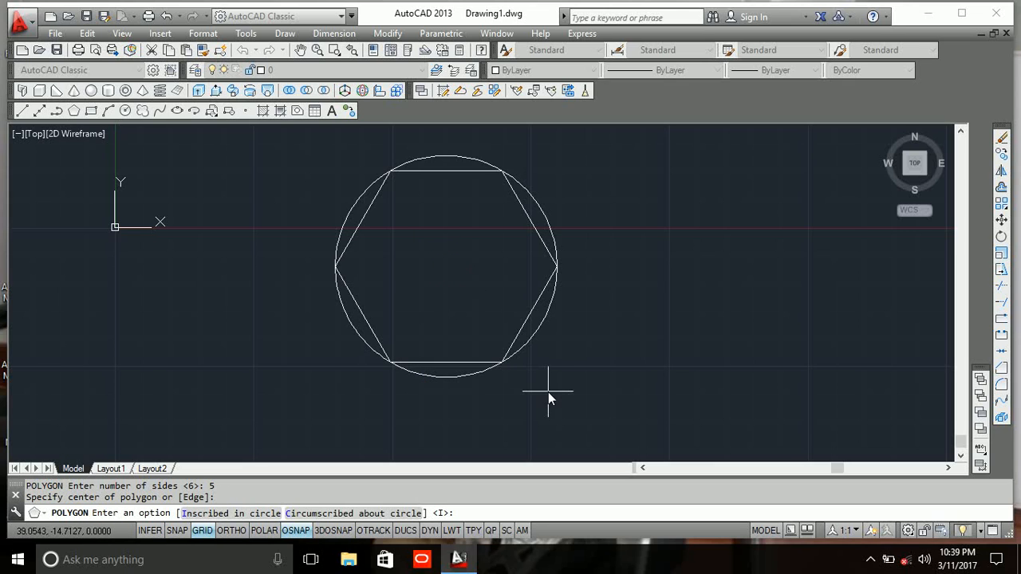
type("c")
key("Return")
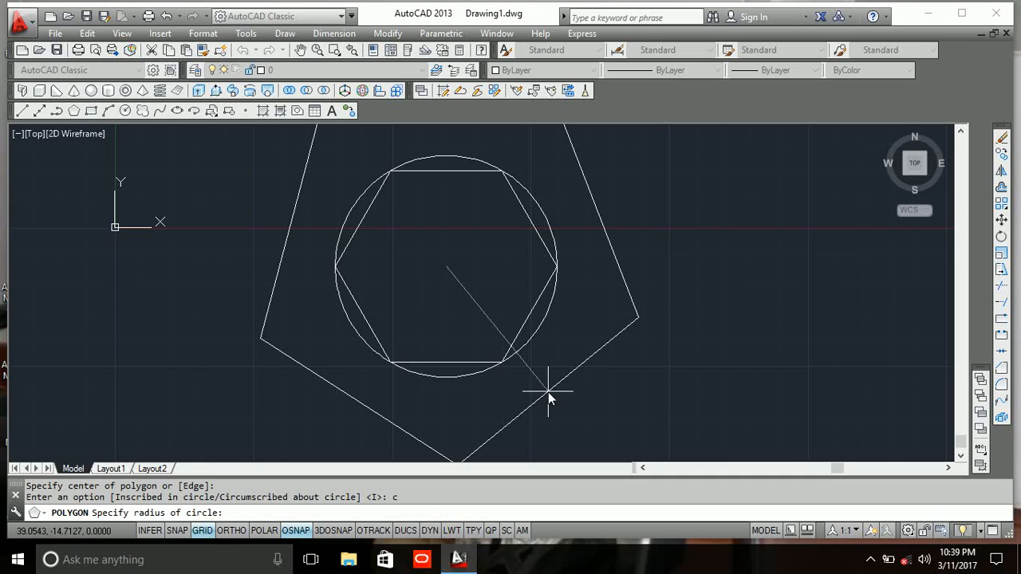
type("10")
key("Return")
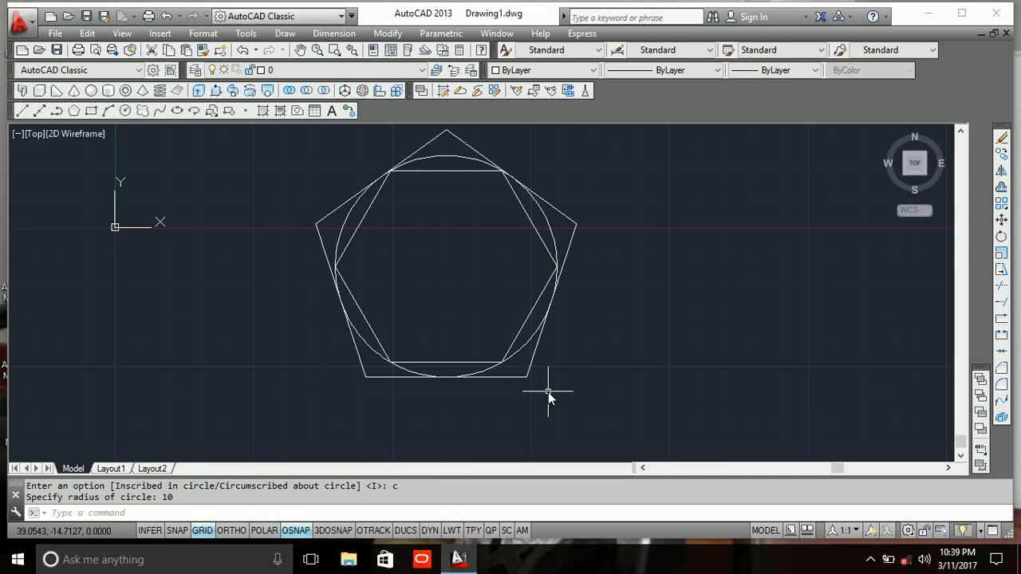
- Erase the hexagon inside the circle, leaving the circle and the pentagon
scroll(399, 182, "up", 6)
mouse_move(399, 183)
middle_mouse_down()
mouse_move(403, 297)
mouse_move(395, 266)
middle_mouse_up()
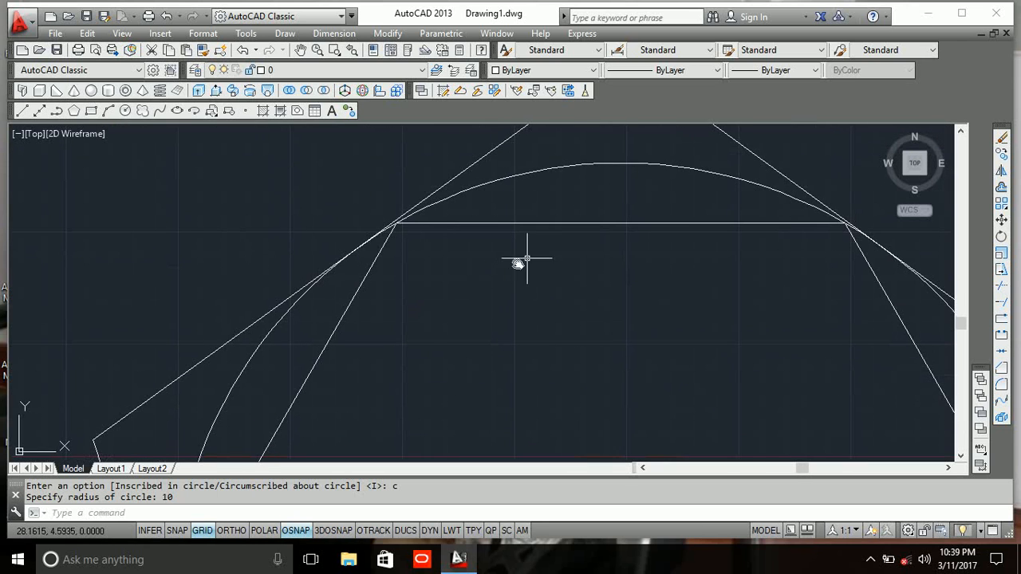
left_click_drag(604, 255, 569, 192)
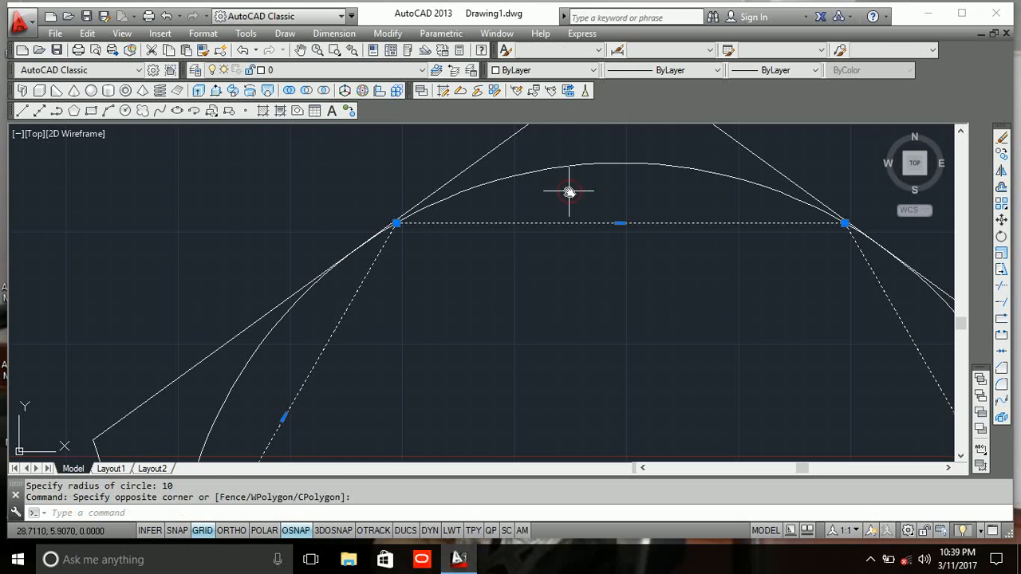
key("Delete")
scroll(563, 204, "down", 4)
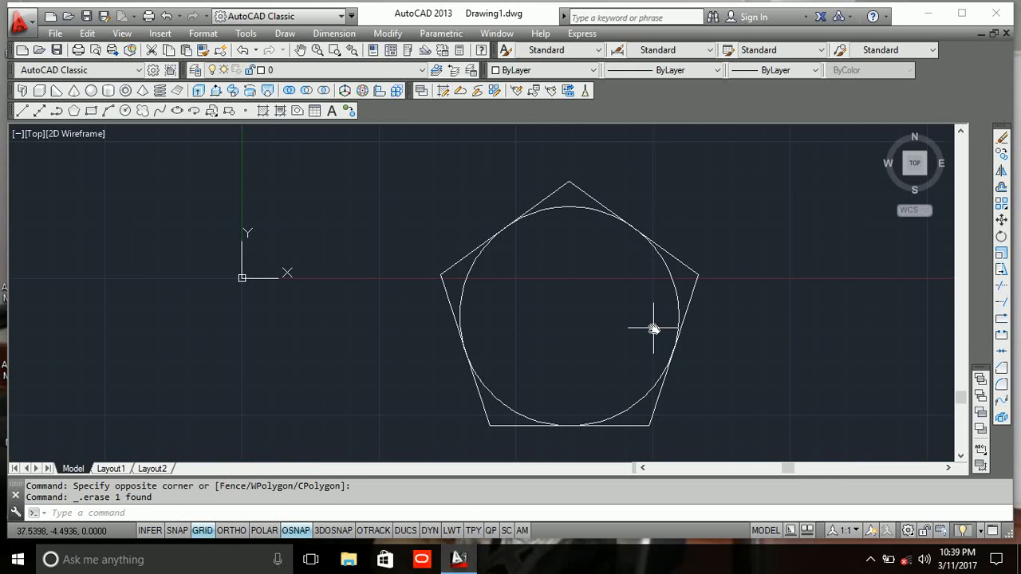
- Undo the erasure of the hexagon
middle_click_drag(654, 329, 634, 290)
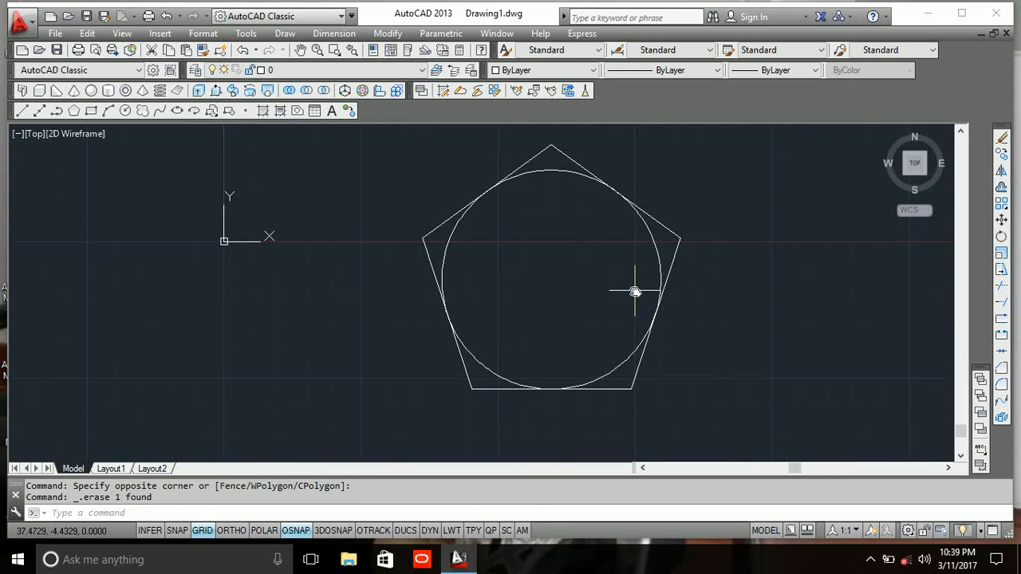
key("ctrl+z")
key("ctrl+z")
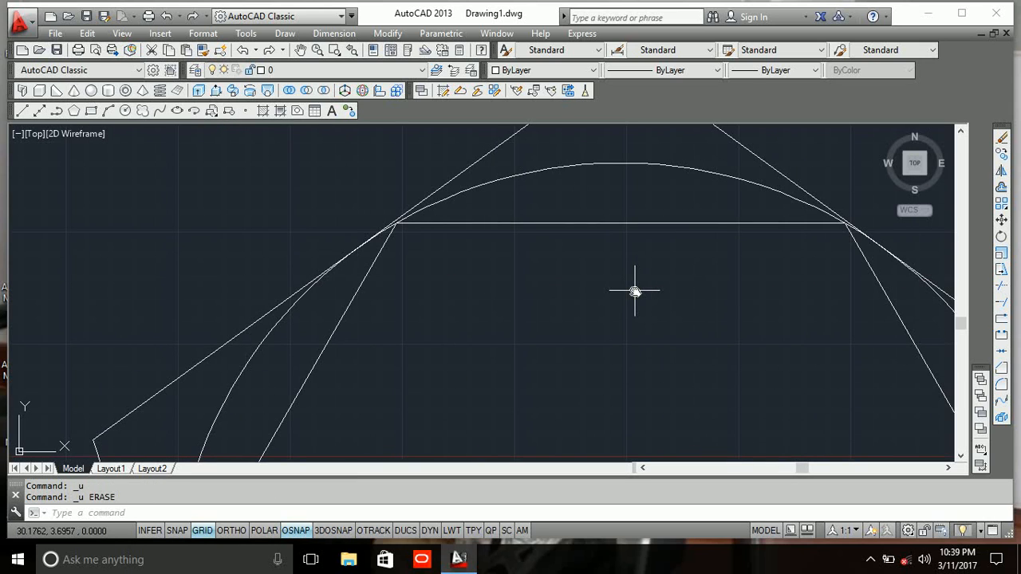
- Erase the pentagon around the circle, leaving the circle and the hexagon
scroll(582, 197, "down", 1)
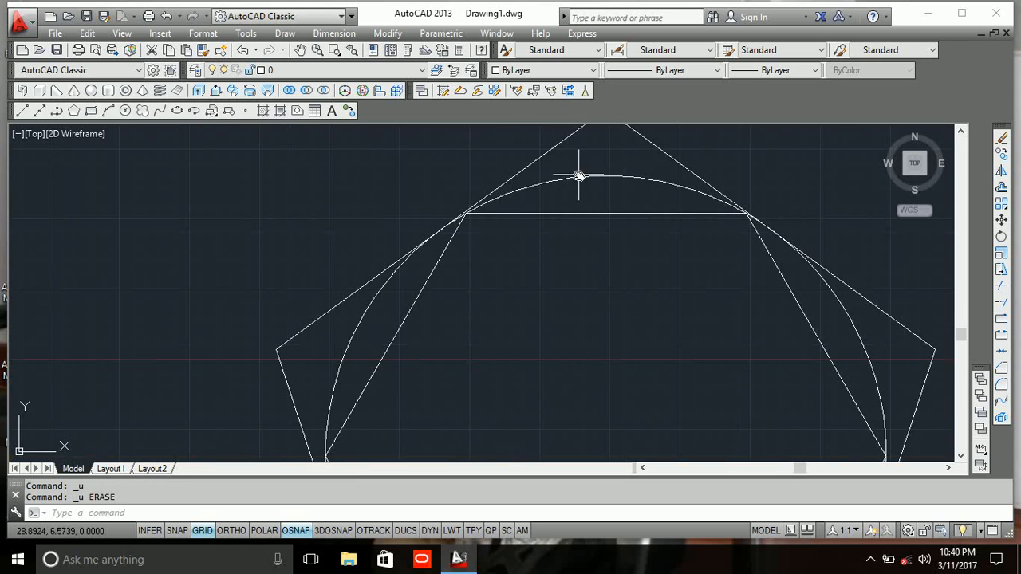
left_click(563, 163)
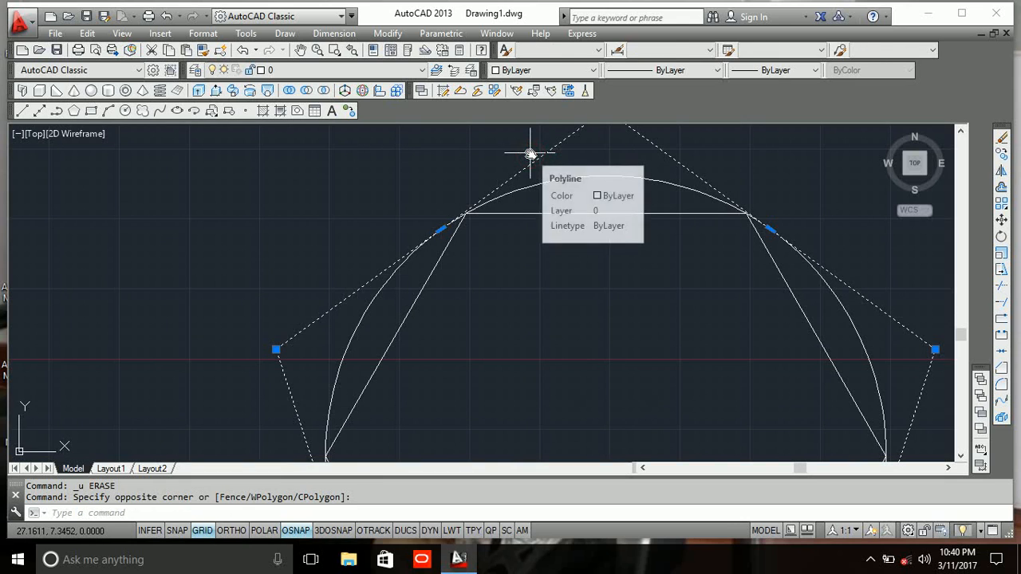
key("Delete")
scroll(598, 256, "down", 5)
scroll(579, 256, "up", 3)
scroll(578, 255, "down", 1)
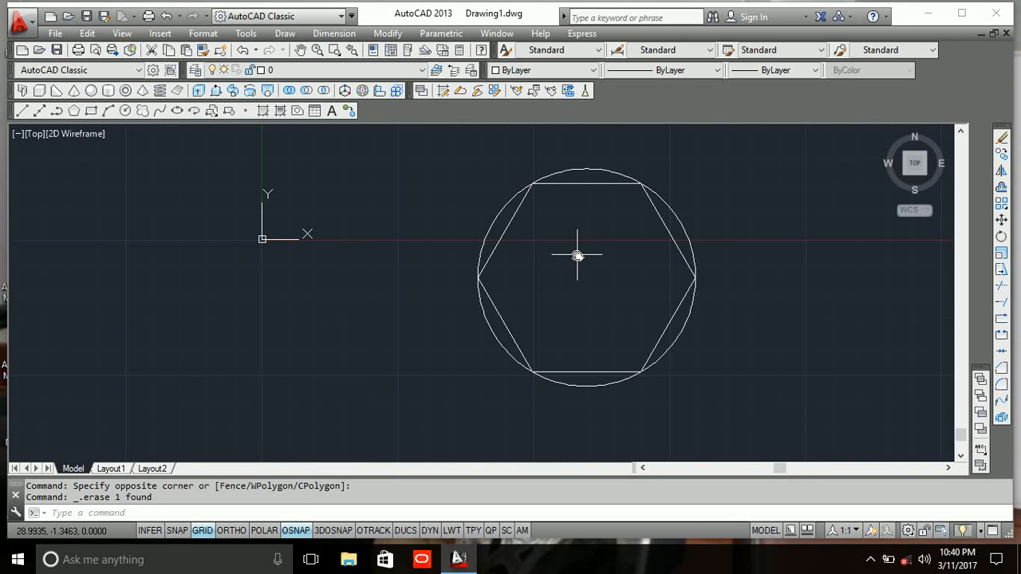
- Undo the erasure of the pentagon
scroll(578, 255, "up", 4)
key("ctrl+z")
key("ctrl+z")
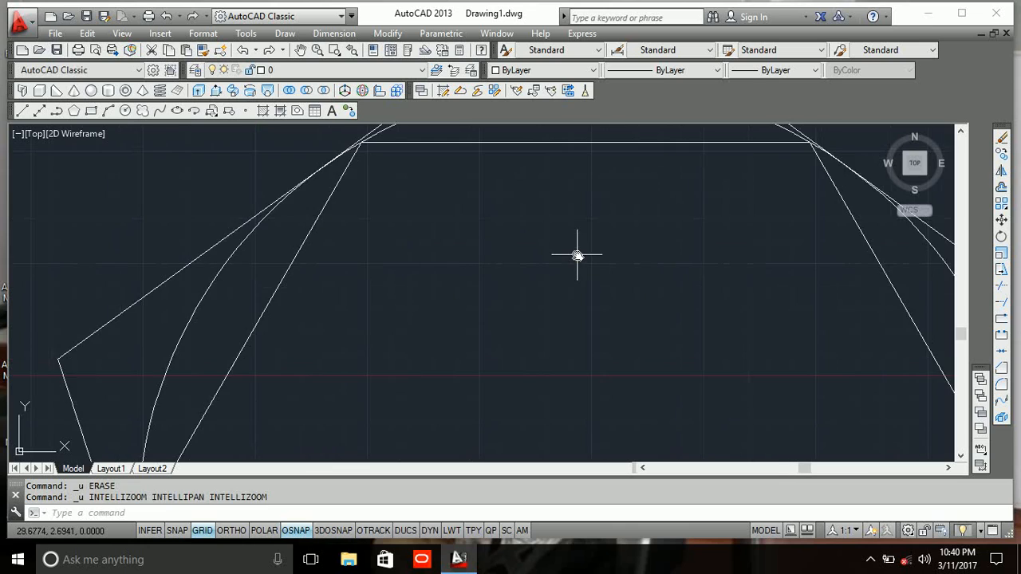
- Select the circle, the hexagon and the pentagon with one crossing window and erase them
scroll(572, 260, "down", 5)
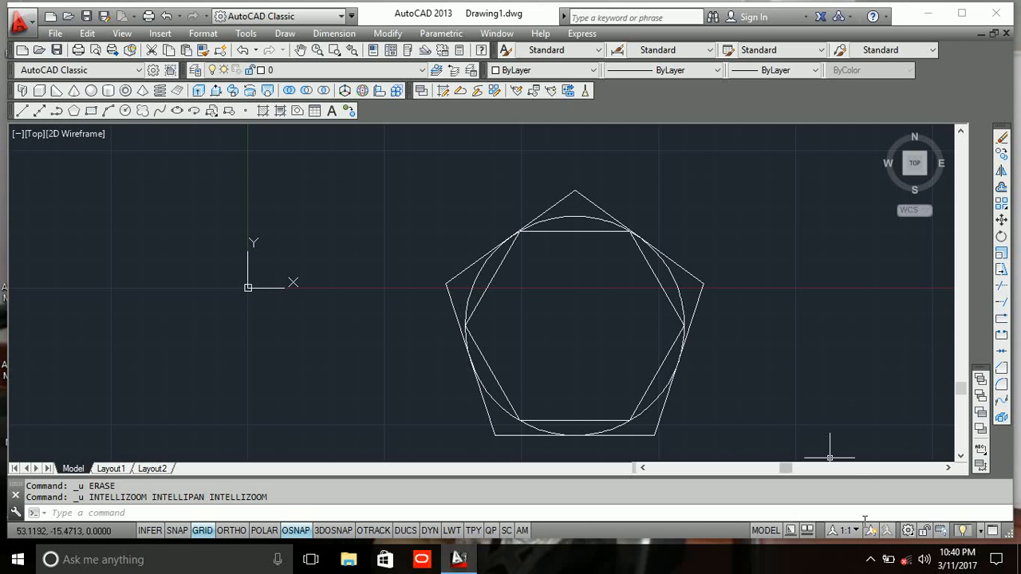
left_click_drag(713, 377, 635, 321)
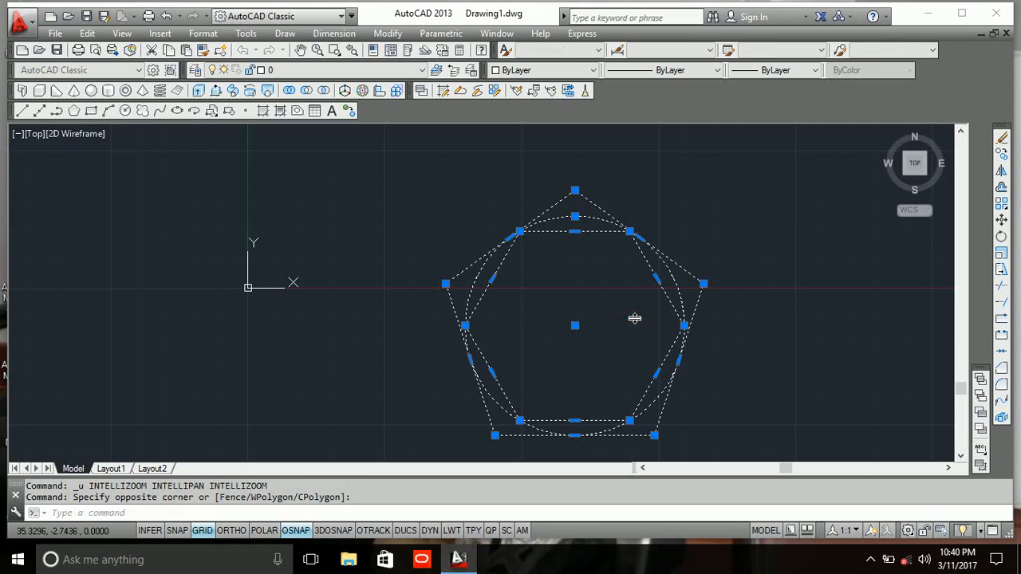
key("Delete")
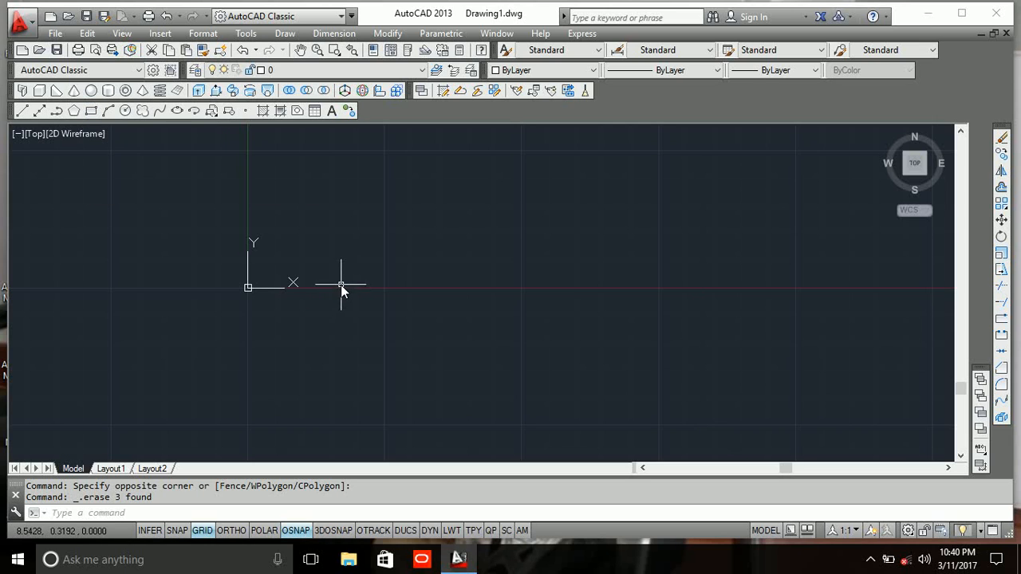
- Draw a small landscape rectangle across the X axis, east of the origin, by picking two opposite corners
scroll(341, 288, "up", 8)
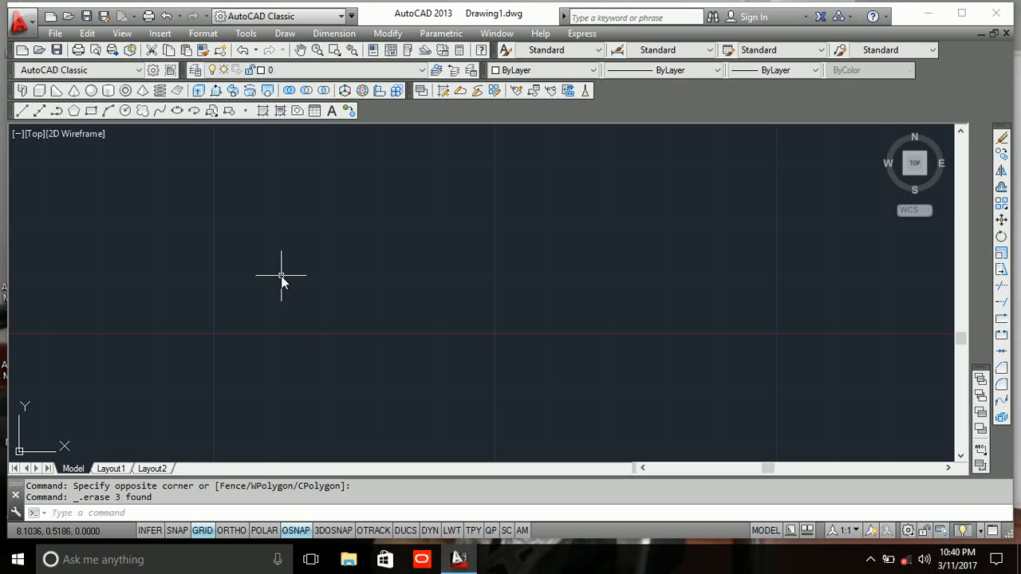
type("rec")
key("Return")
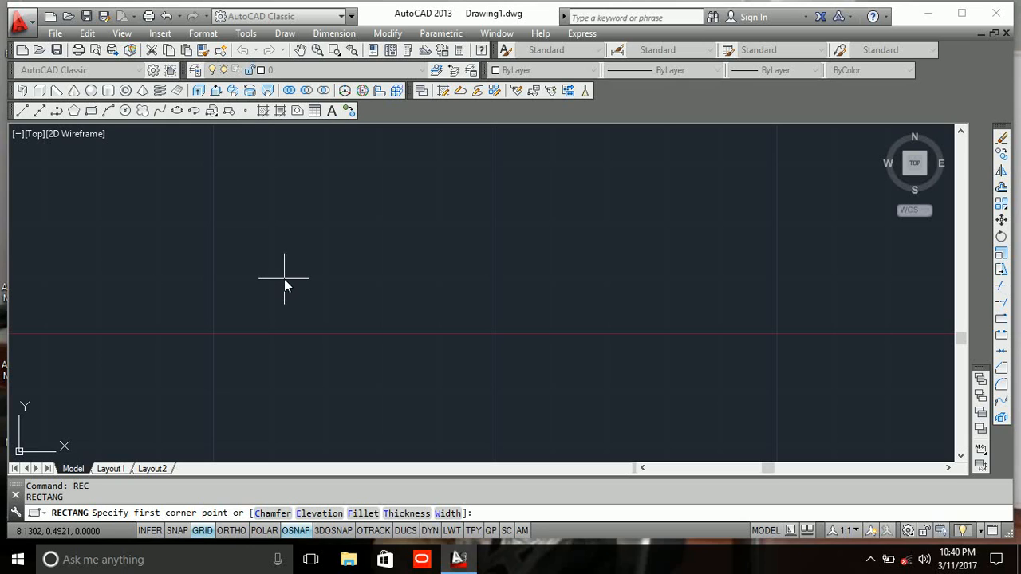
left_click(308, 222)
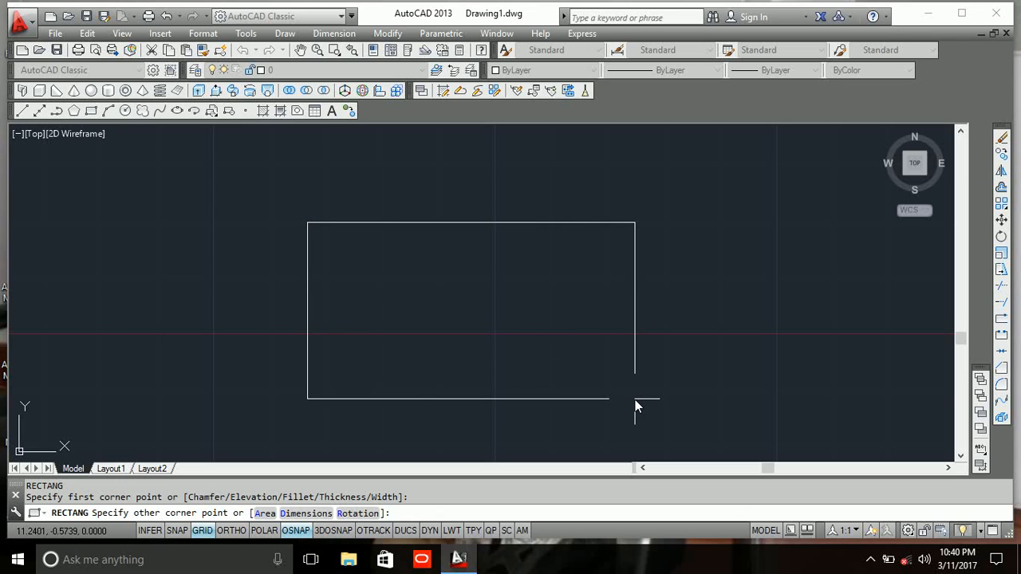
left_click(565, 342)
middle_click_drag(481, 292, 399, 292)
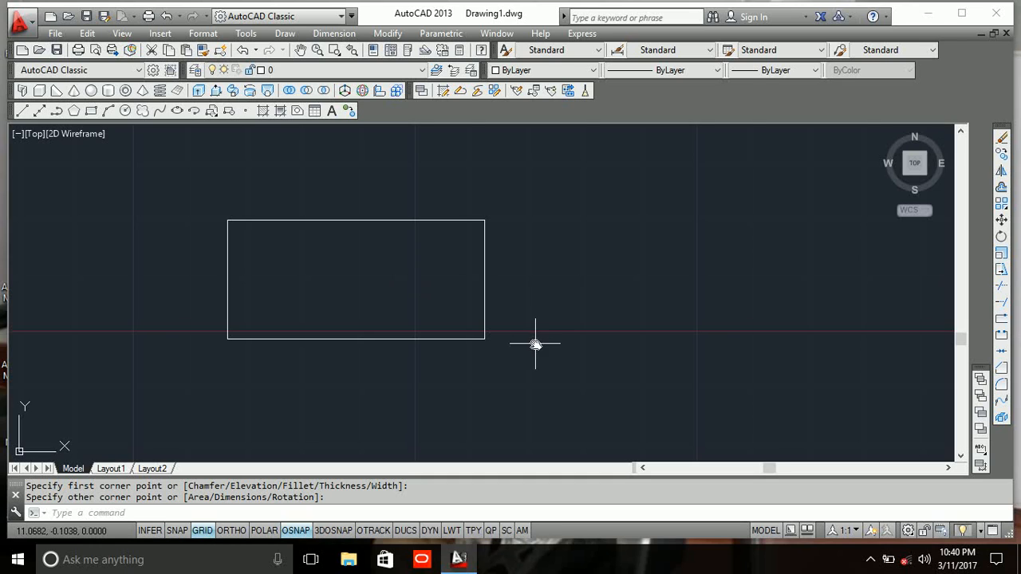
middle_click_drag(535, 344, 452, 346)
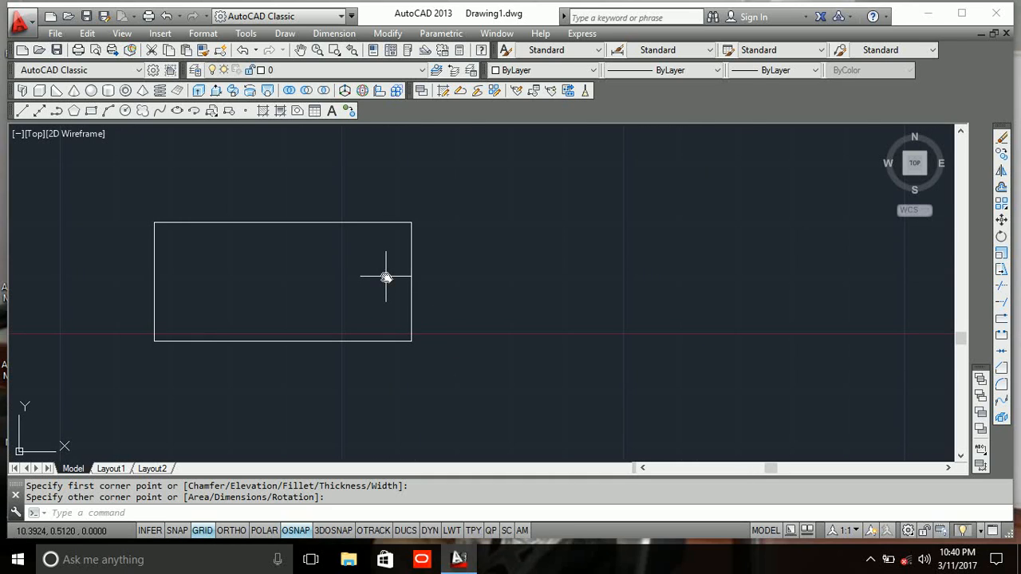
type("rec")
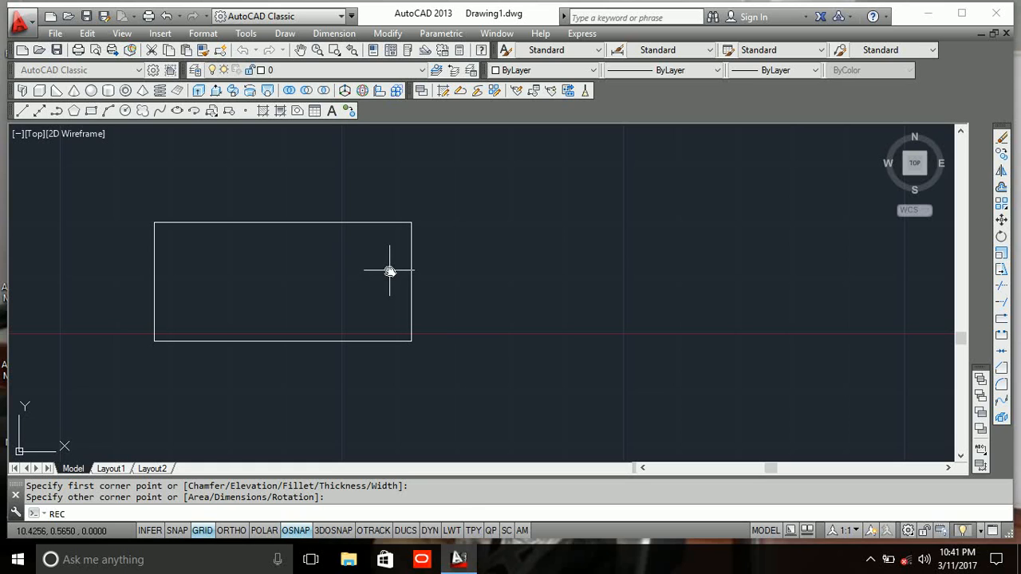
key("Return")
left_click(475, 229)
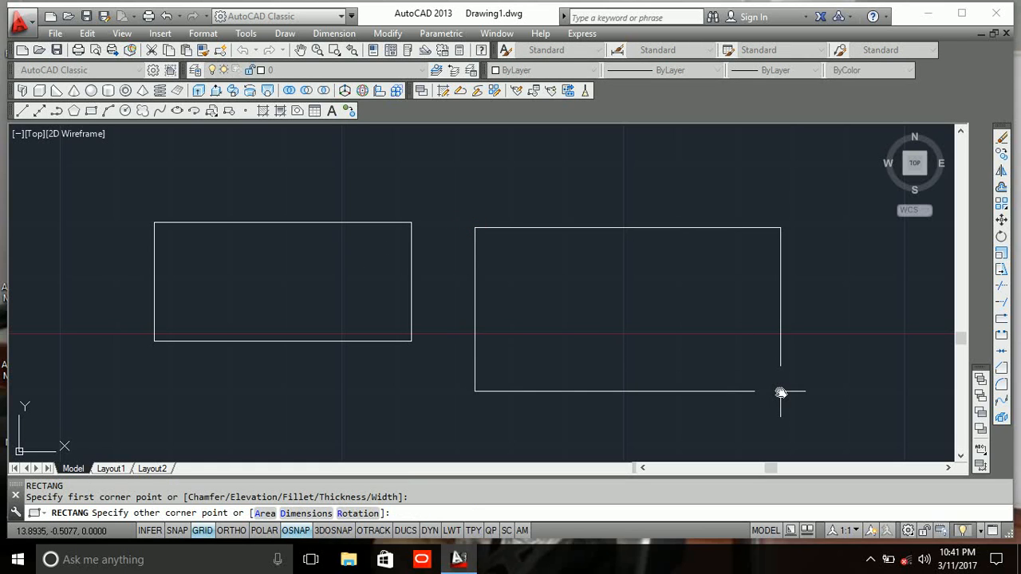
type("@")
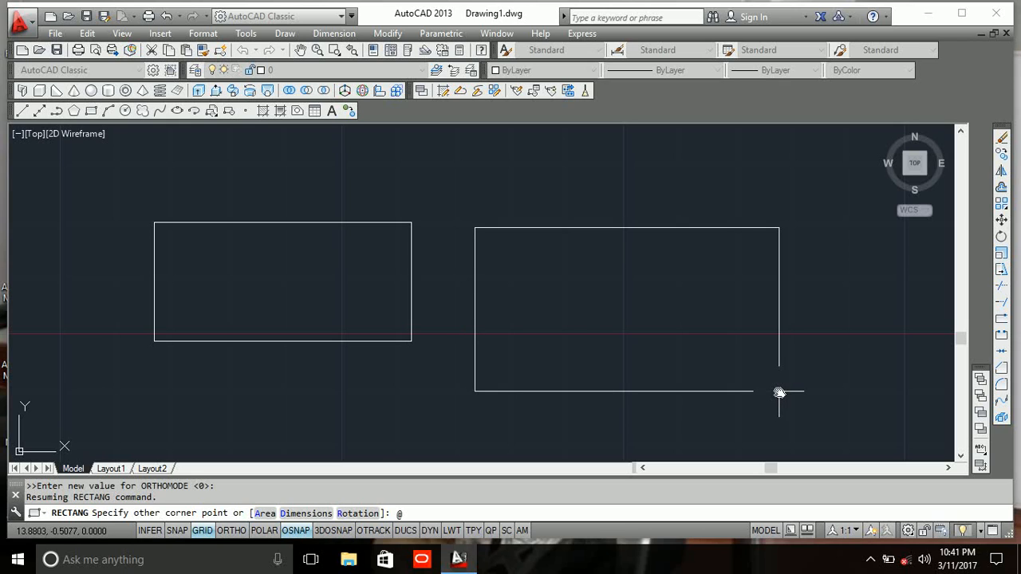
type("10,15")
key("Return")
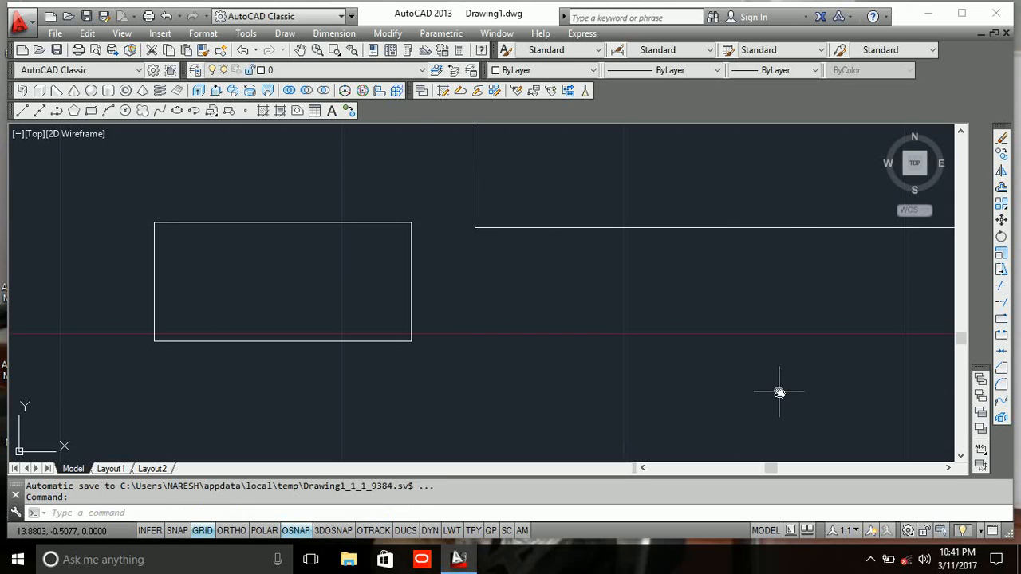
scroll(730, 367, "down", 1)
scroll(730, 367, "down", 2)
middle_click_drag(720, 255, 575, 328)
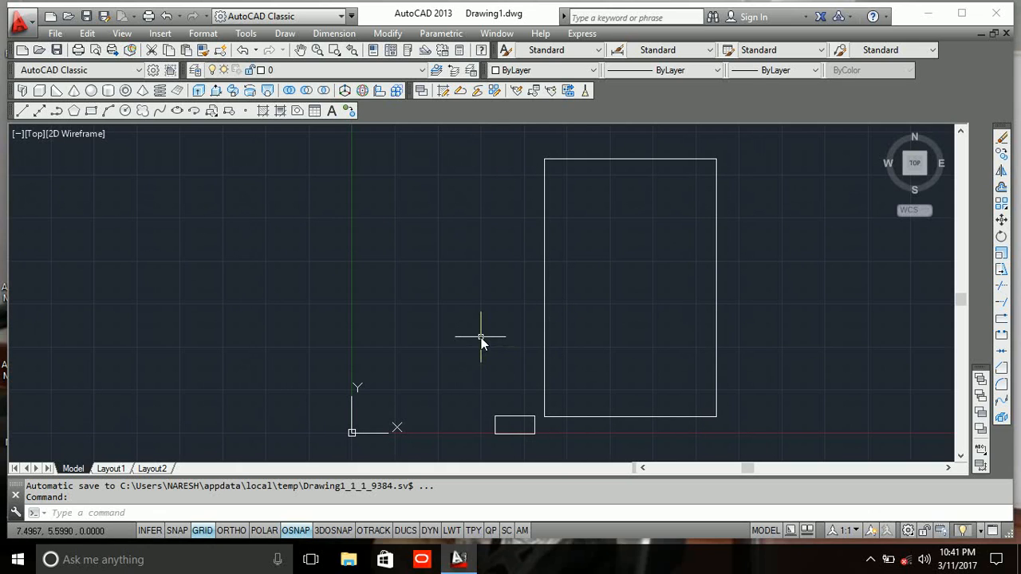
middle_click_drag(649, 341, 597, 338)
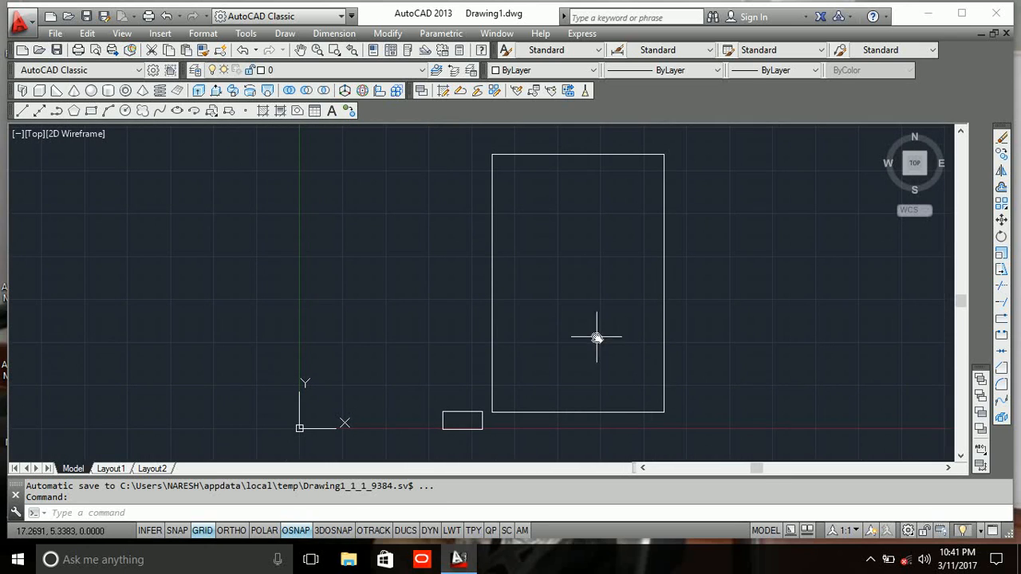
- Draw a landscape rectangle northwest of the origin, ending at the Y axis, with corner chamfer distances of 3 and 4
scroll(613, 351, "down", 2)
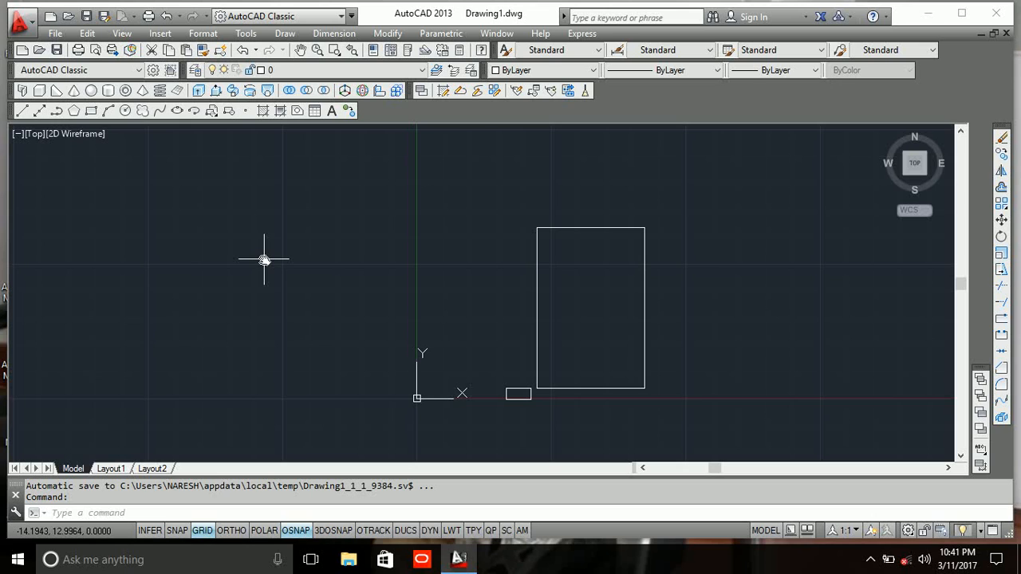
type("rec")
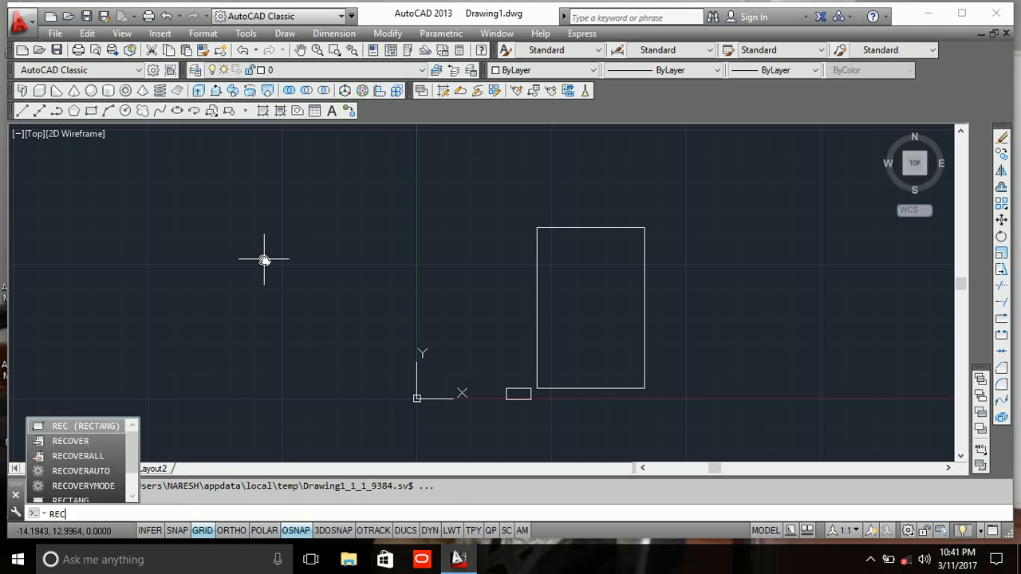
key("Return")
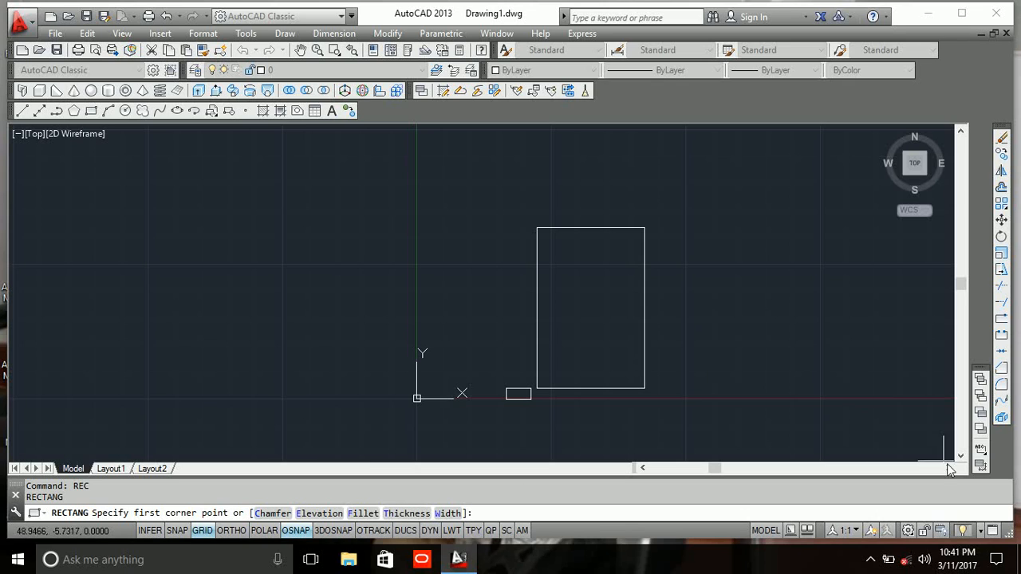
scroll(620, 267, "up", 2)
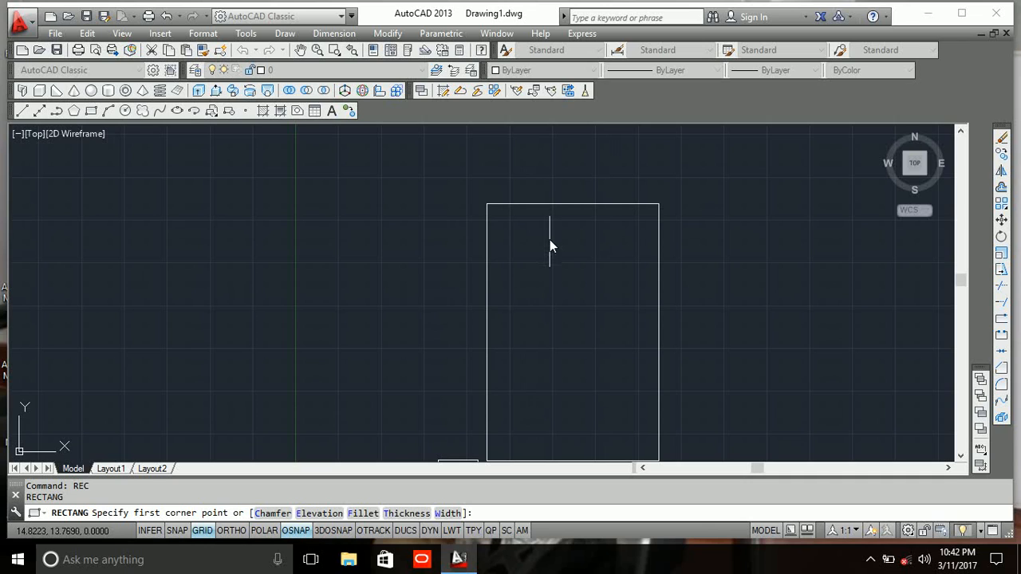
scroll(576, 304, "down", 2)
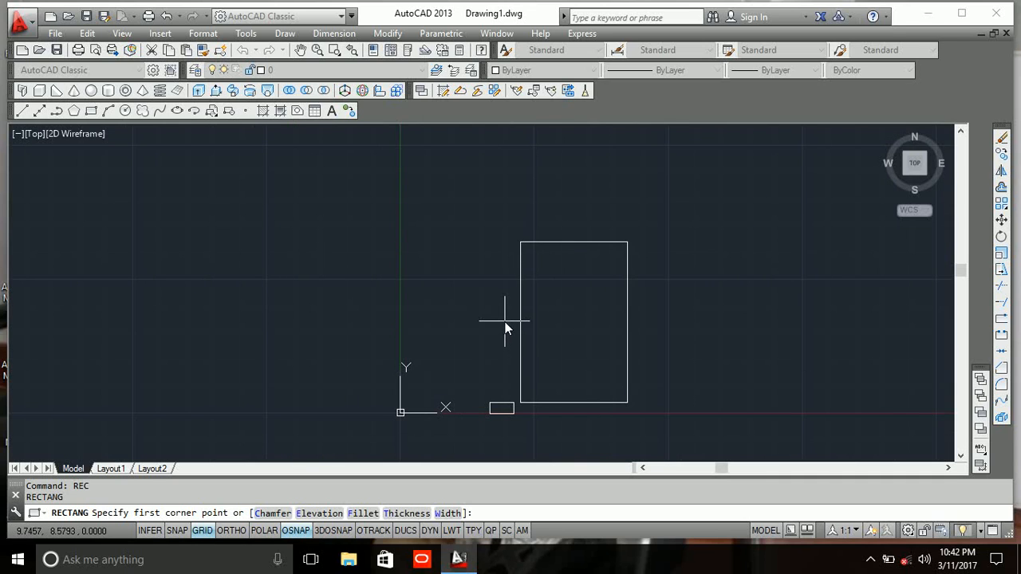
type("c")
key("Return")
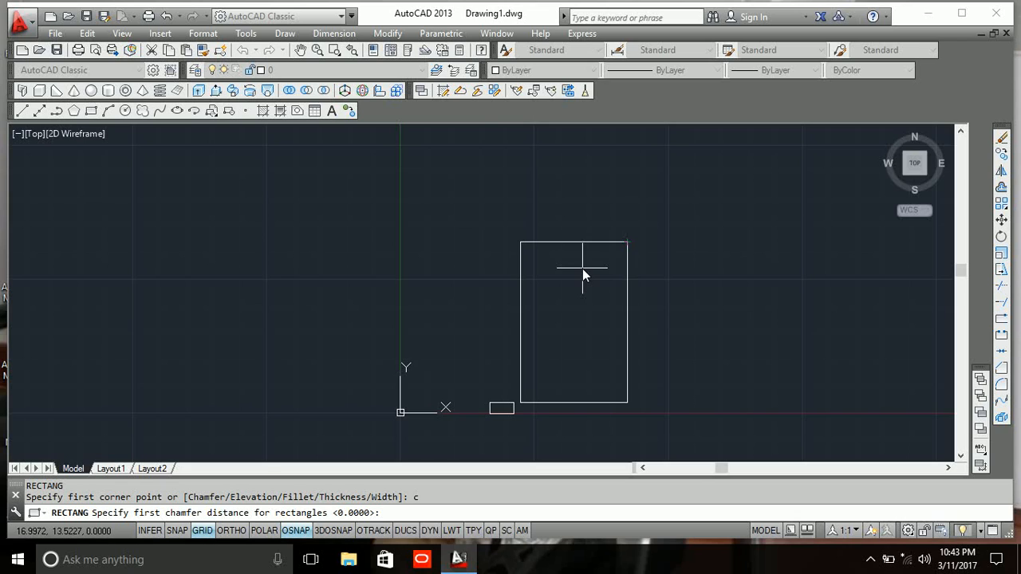
type("3")
key("Return")
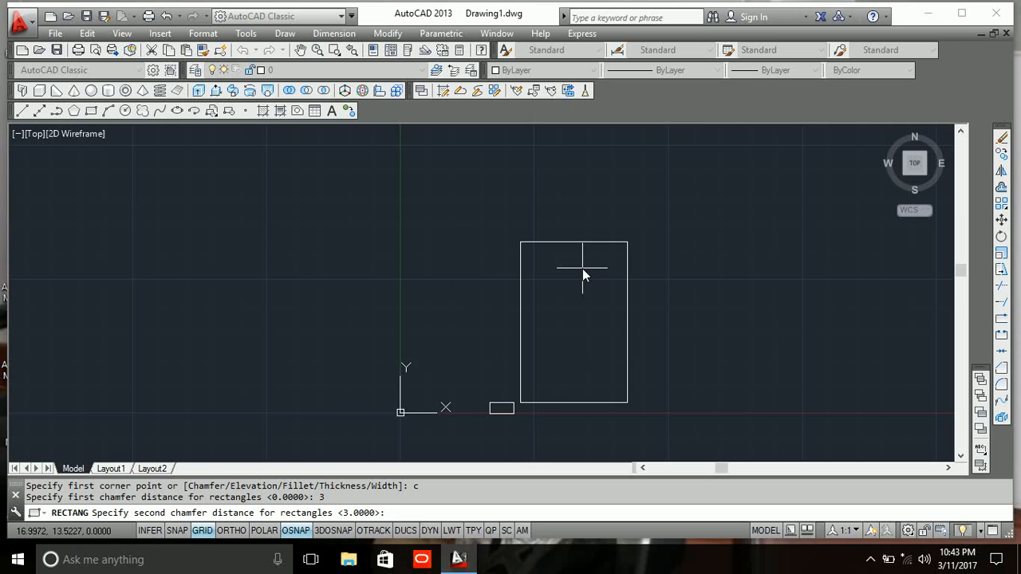
type("4")
key("Return")
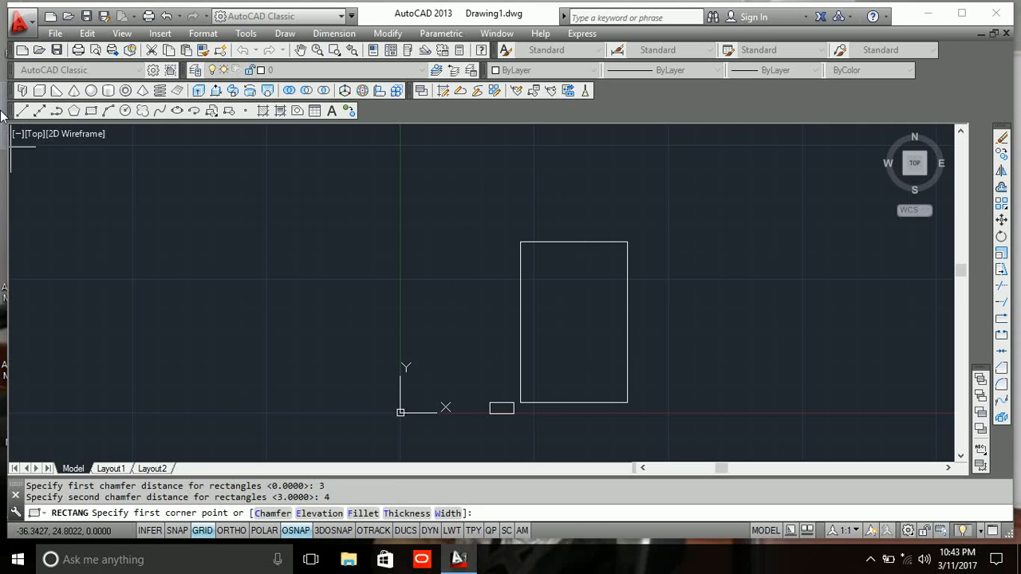
left_click(149, 190)
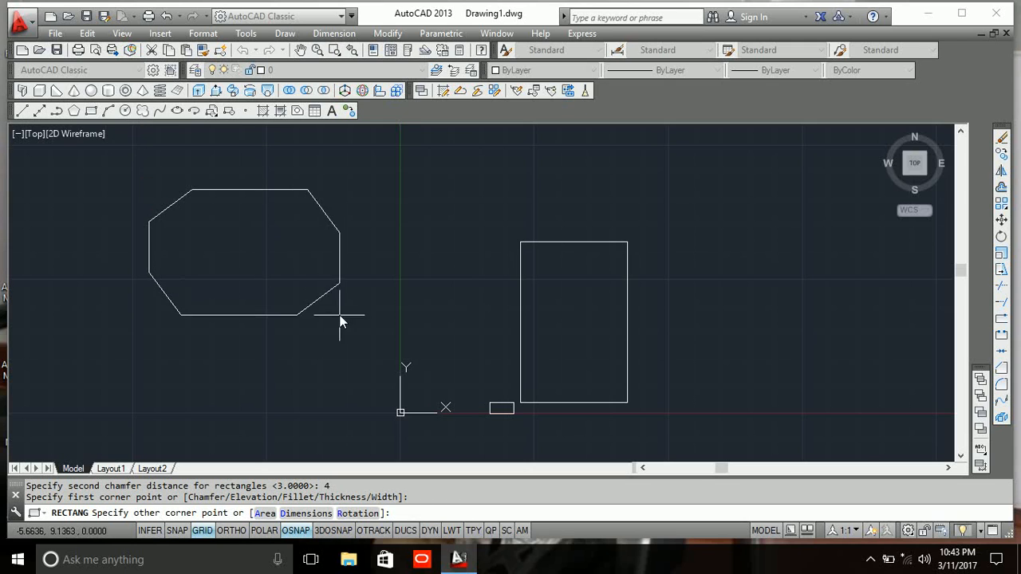
left_click(400, 314)
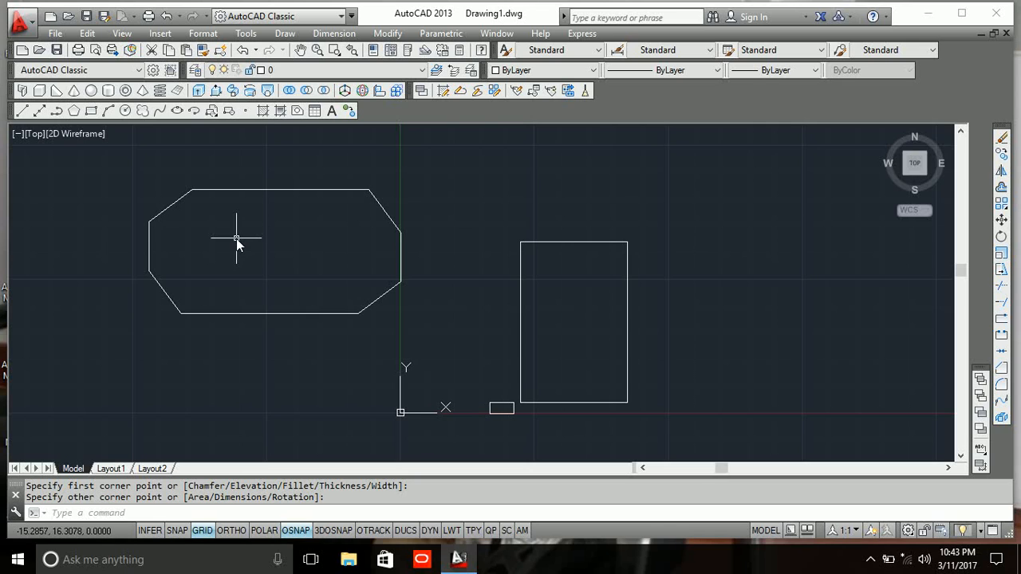
- Add a vertical linear dimension to the upper-right chamfer of the chamfered rectangle, placed to its right
left_click(335, 33)
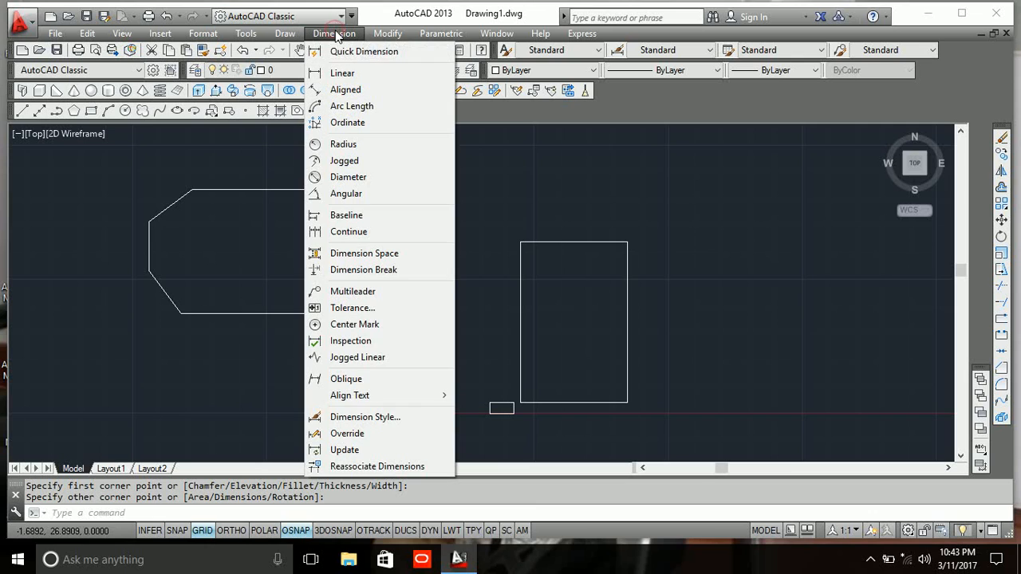
left_click(344, 74)
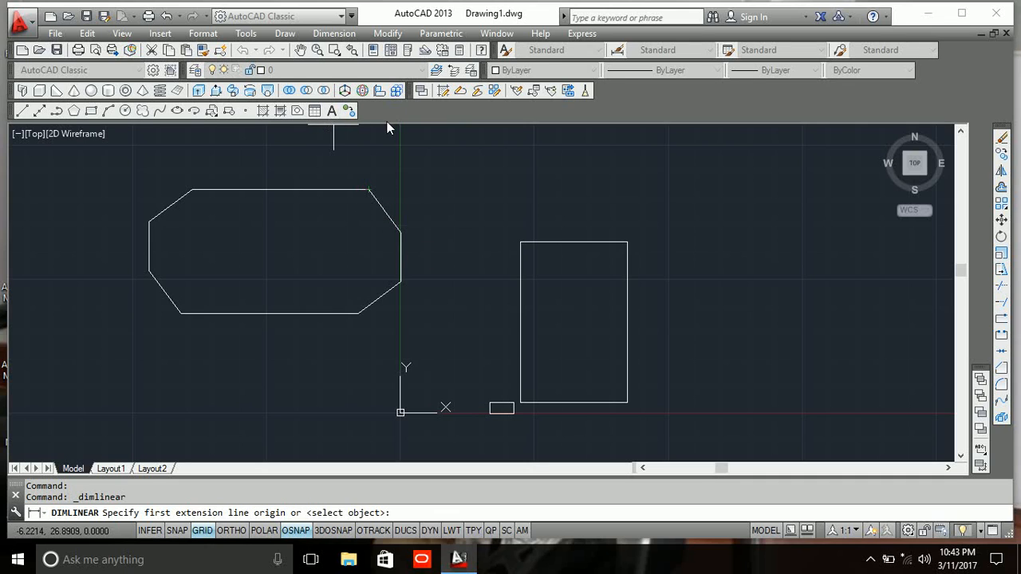
key("Return")
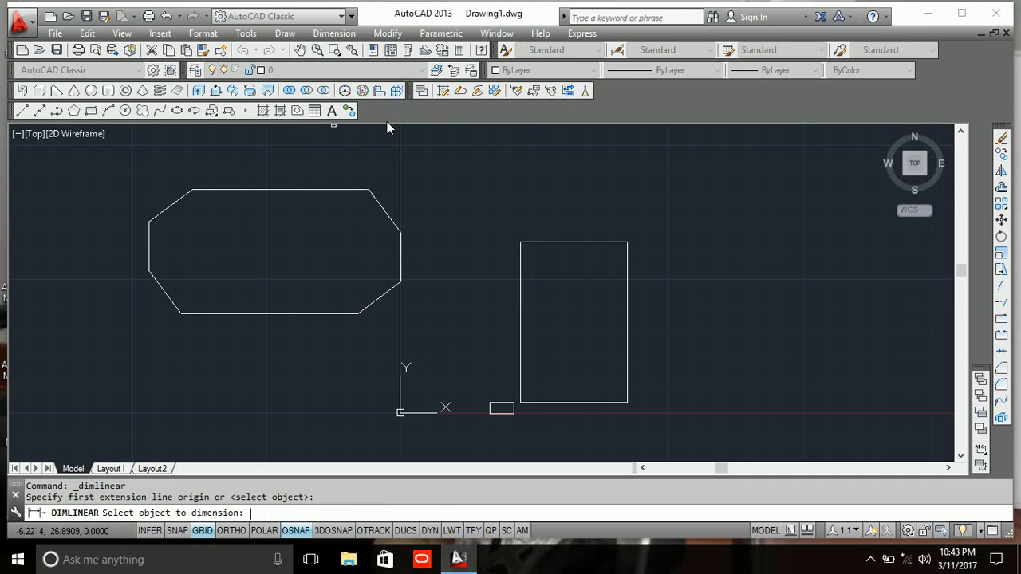
left_click(382, 211)
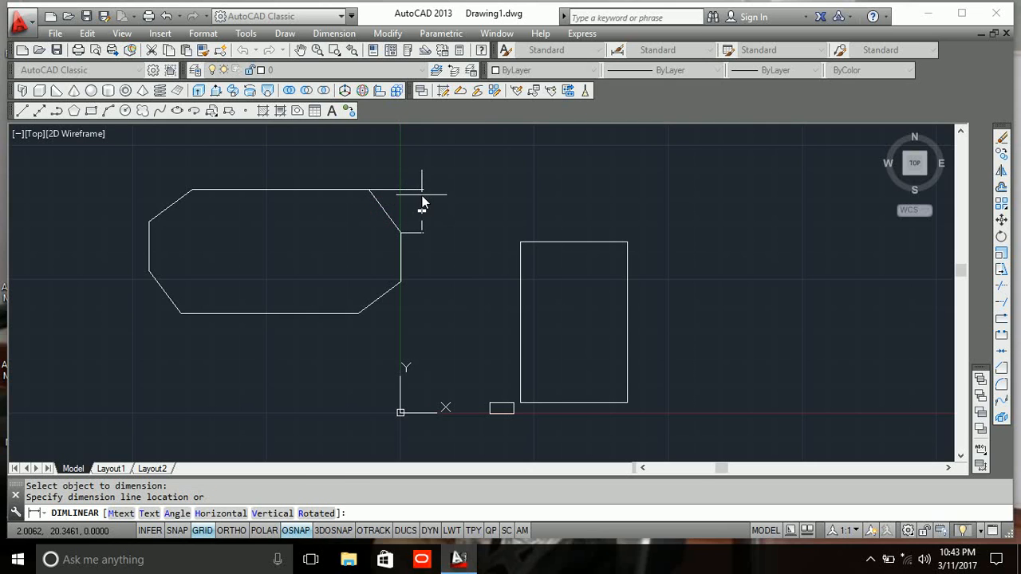
left_click(422, 200)
scroll(423, 222, "up", 5)
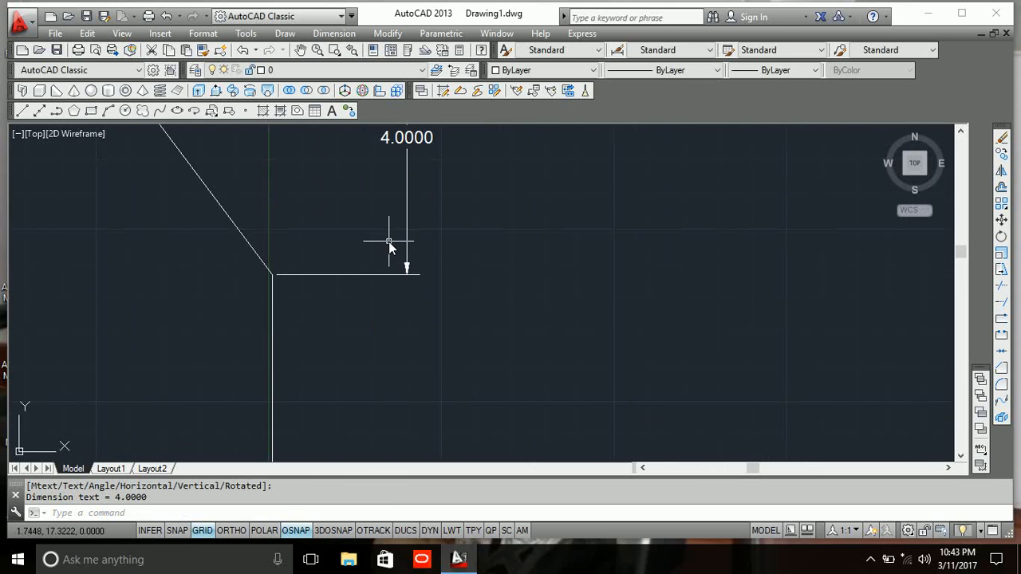
- Add a horizontal linear dimension to the same chamfer edge, placed above the chamfered rectangle
scroll(388, 245, "down", 5)
key("Return")
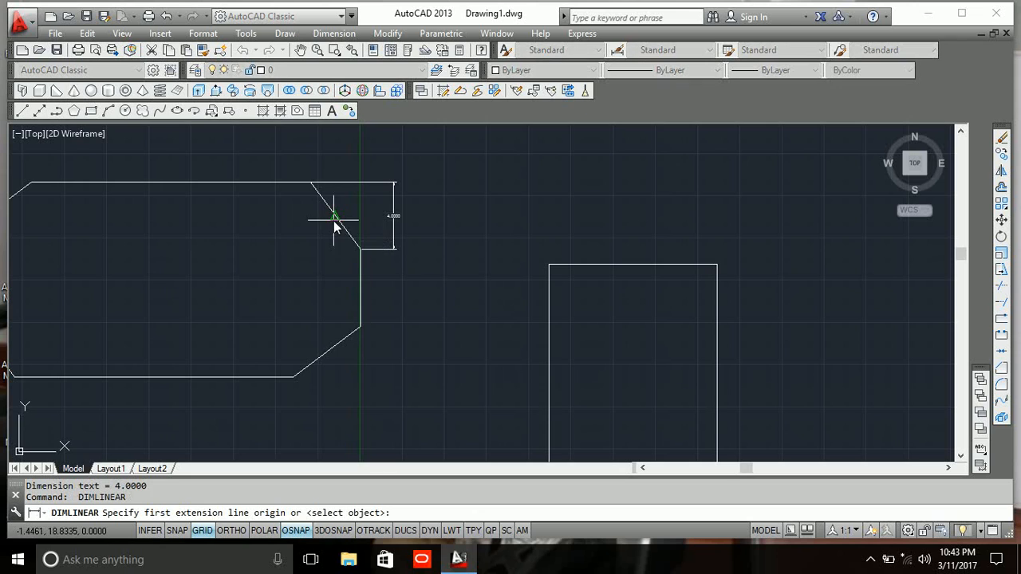
key("Return")
left_click(335, 215)
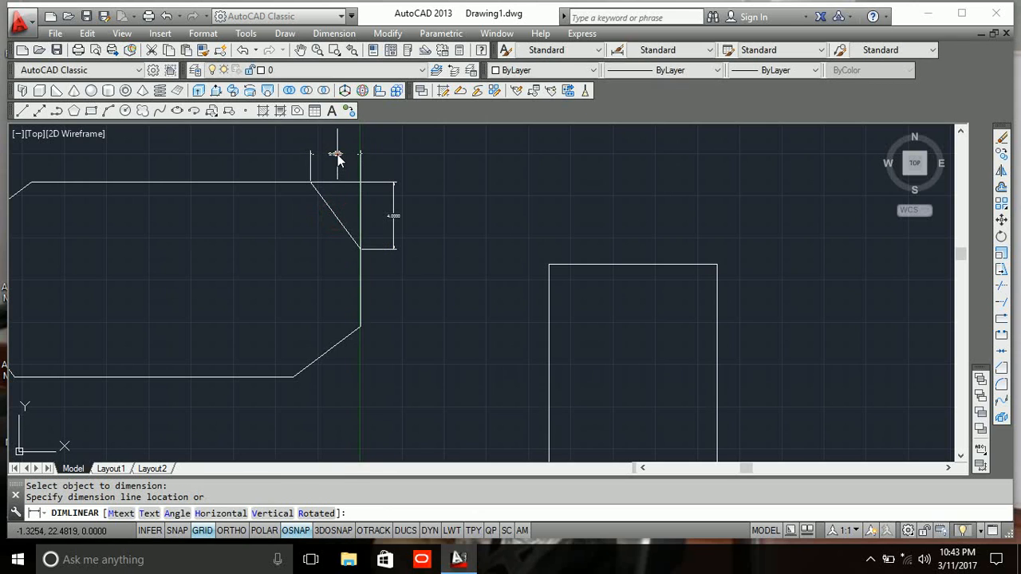
left_click(337, 154)
scroll(330, 159, "up", 6)
scroll(515, 257, "down", 4)
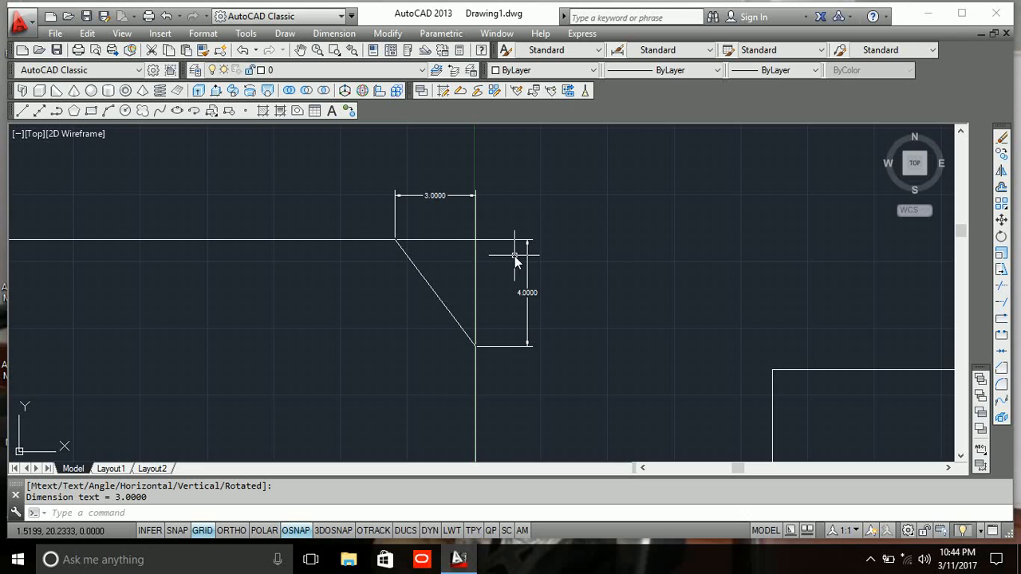
- Draw a large landscape rectangle east of the existing shapes with a corner fillet radius of 4
scroll(479, 258, "down", 4)
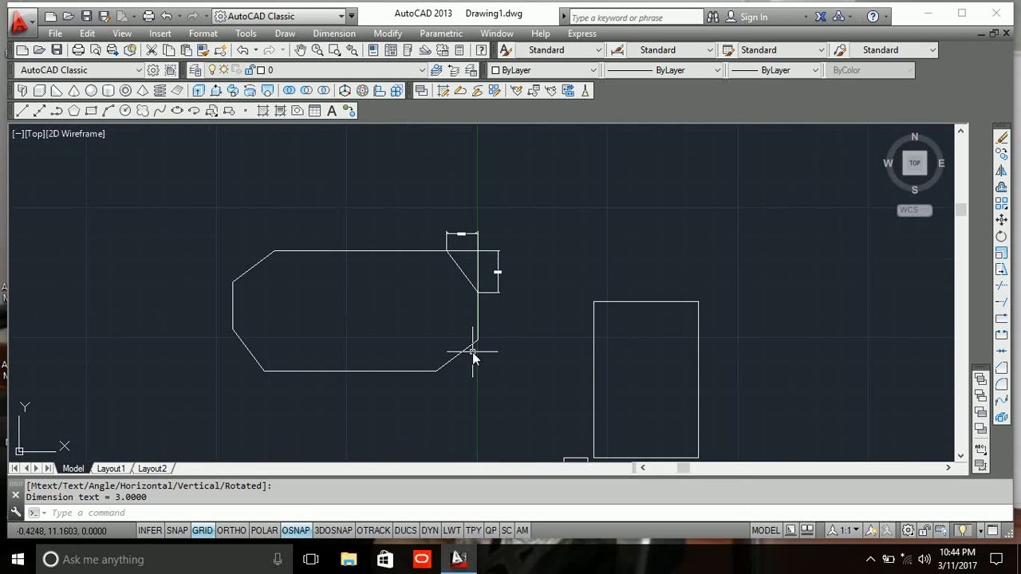
mouse_move(472, 346)
middle_mouse_down()
mouse_move(422, 269)
mouse_move(397, 283)
middle_mouse_up()
scroll(398, 283, "down", 2)
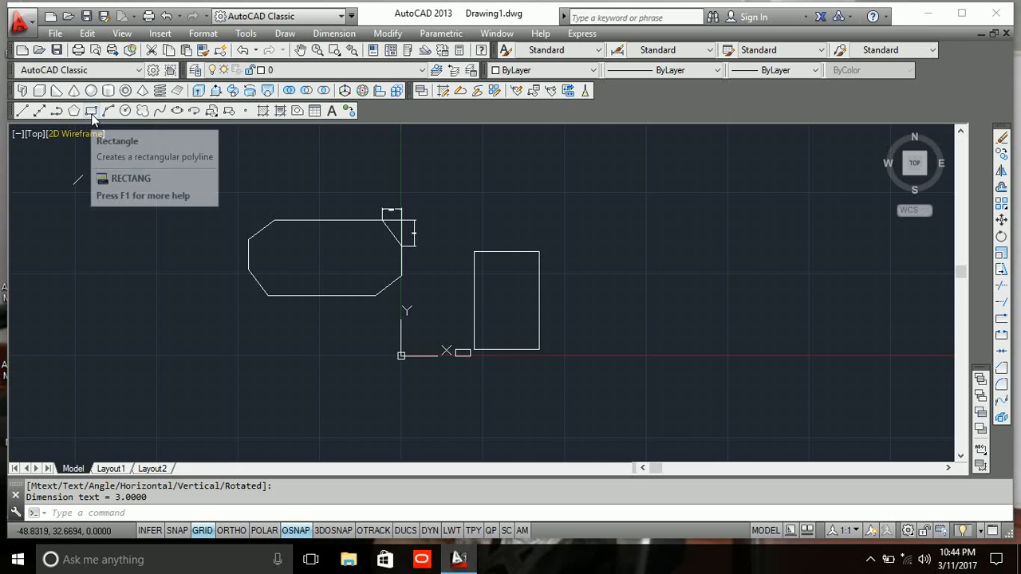
type("rec")
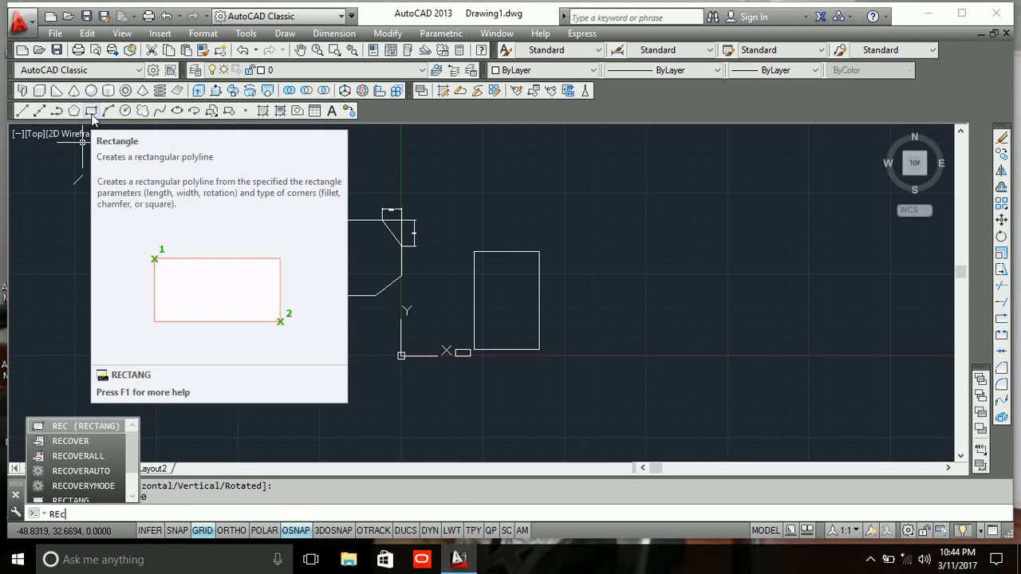
key("Return")
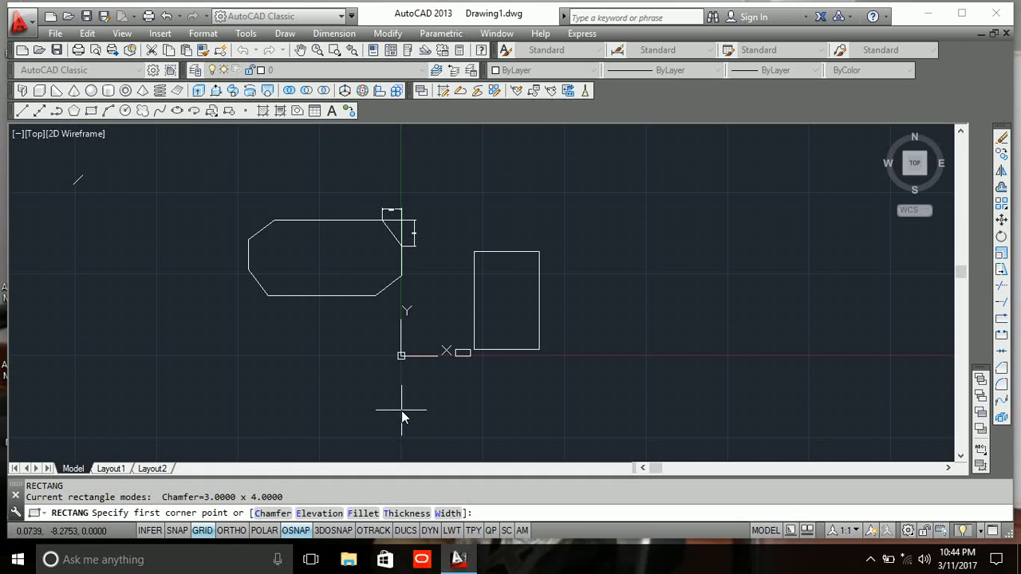
type("f")
key("Return")
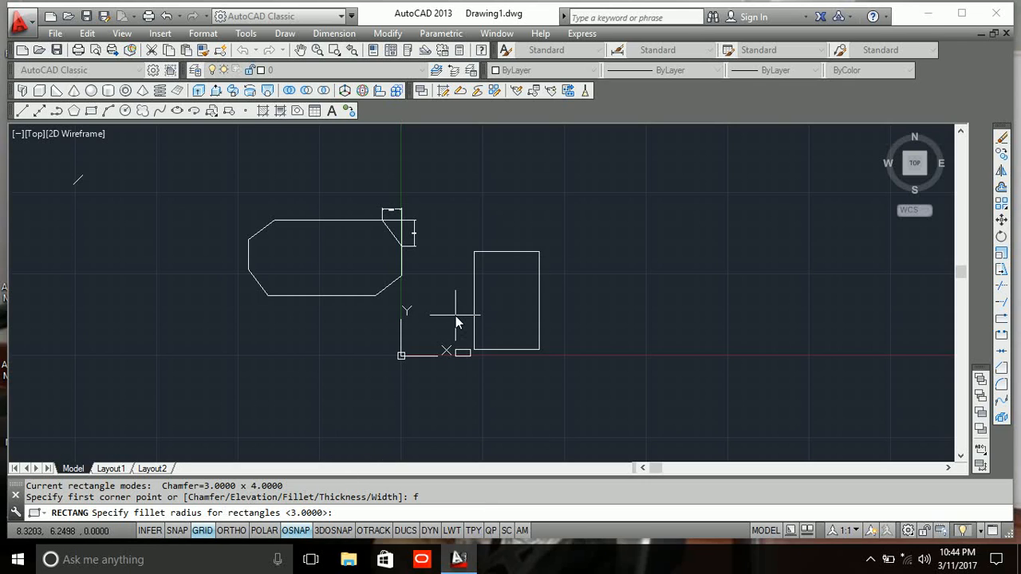
type("4")
key("Return")
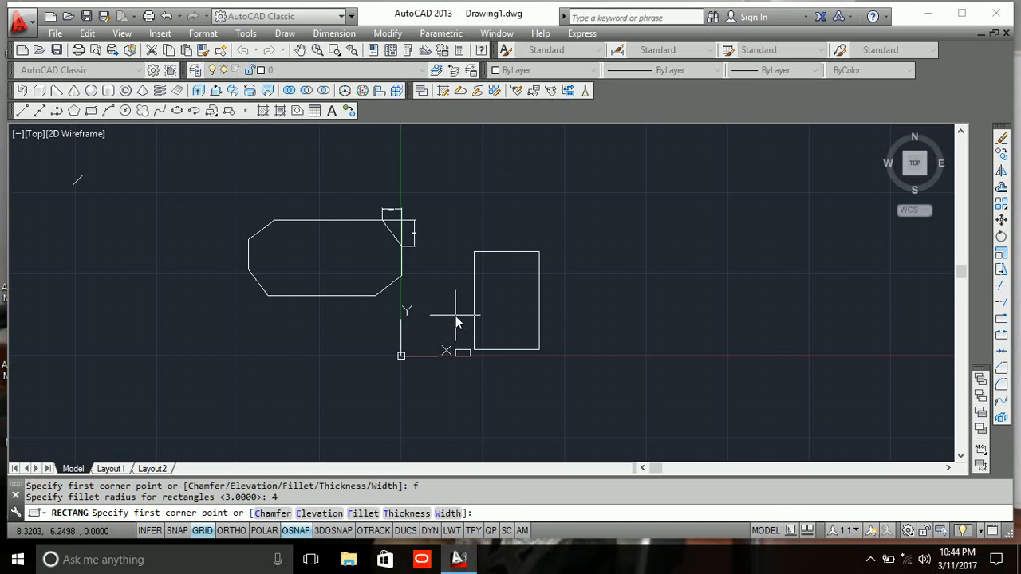
left_click(618, 217)
left_click(794, 346)
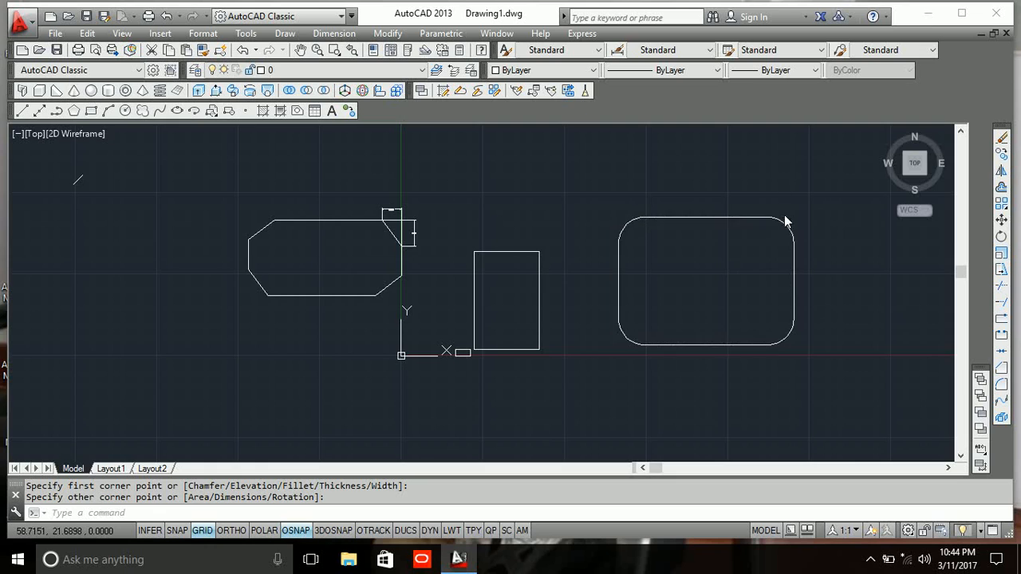
- Add a radius dimension to the upper-right rounded corner of the filleted rectangle
middle_click_drag(784, 221, 640, 225)
scroll(643, 244, "up", 2)
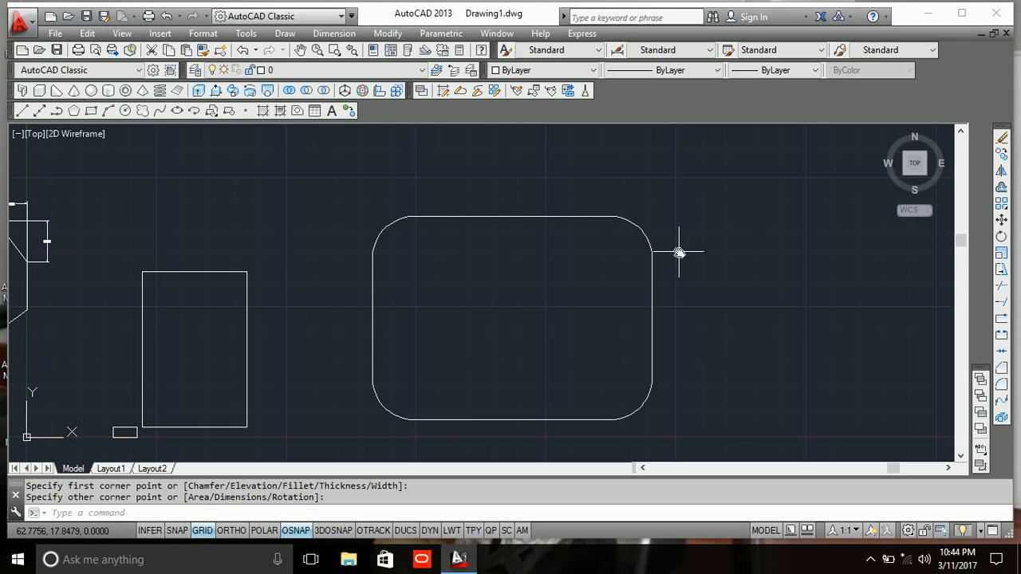
left_click(333, 36)
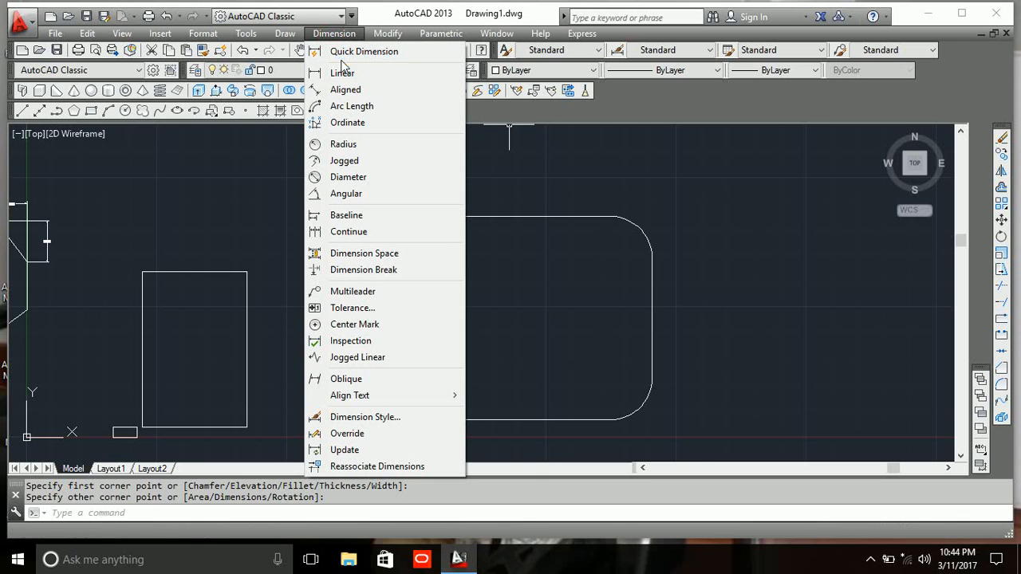
left_click(356, 147)
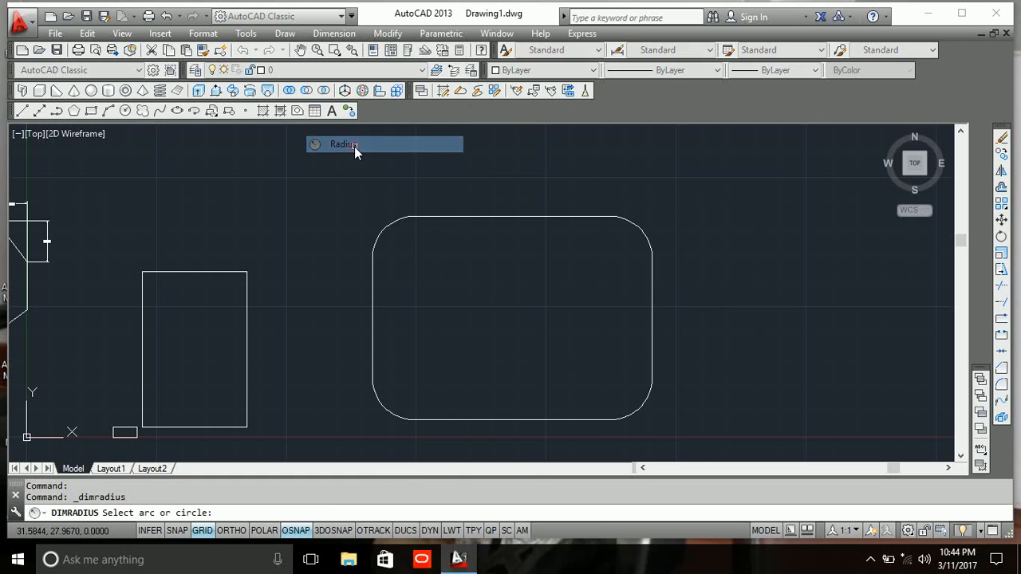
left_click(643, 236)
scroll(651, 226, "up", 6)
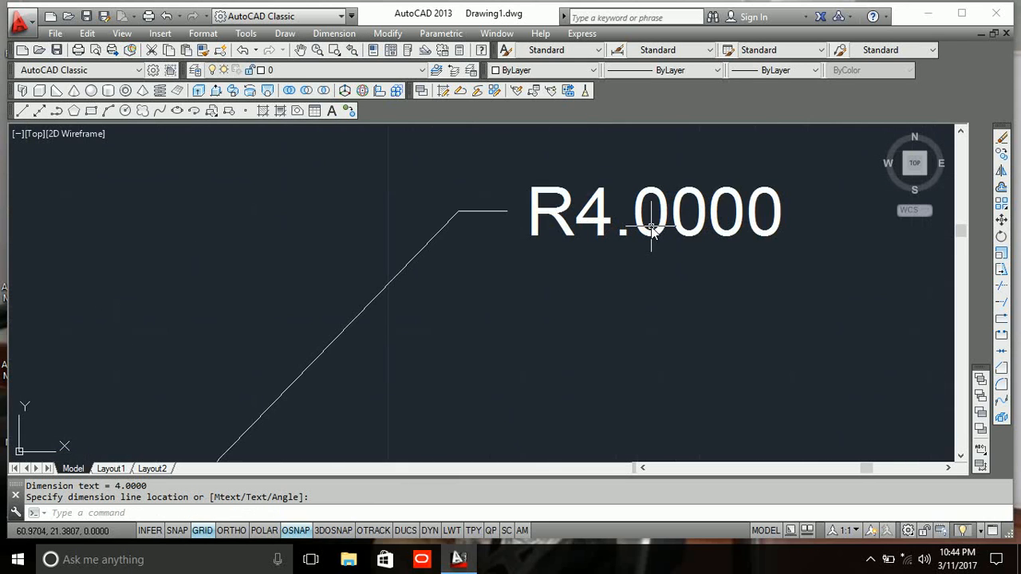
scroll(651, 226, "down", 6)
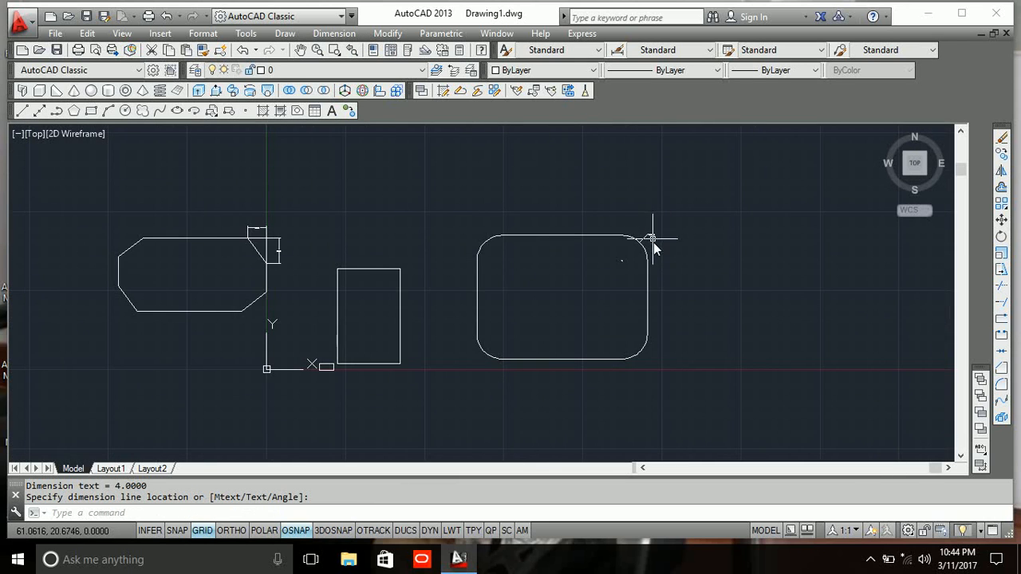
- Quit the program and answer the closing prompt
mouse_move(475, 324)
middle_mouse_down()
mouse_move(574, 296)
mouse_move(555, 310)
middle_mouse_up()
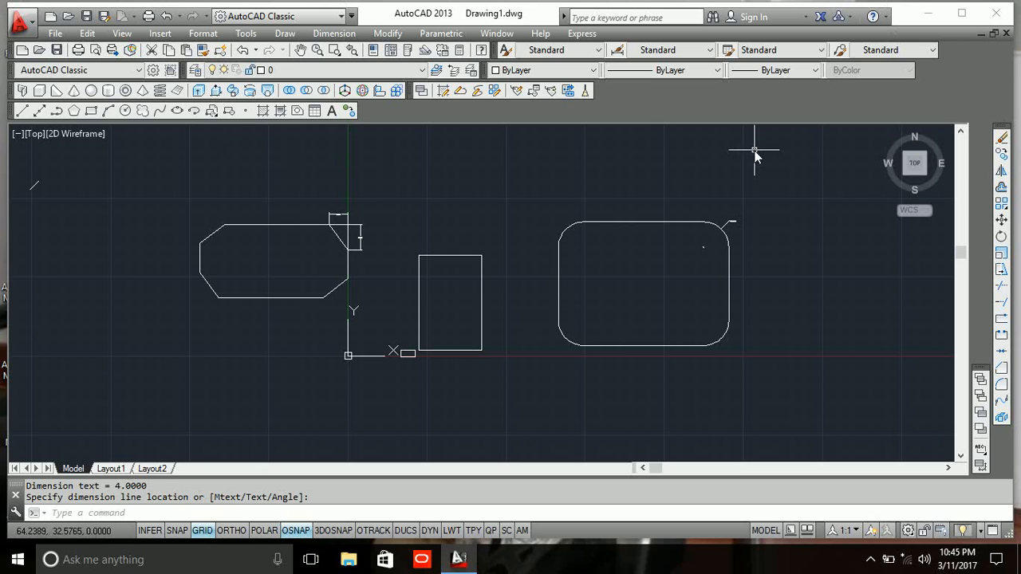
left_click(993, 24)
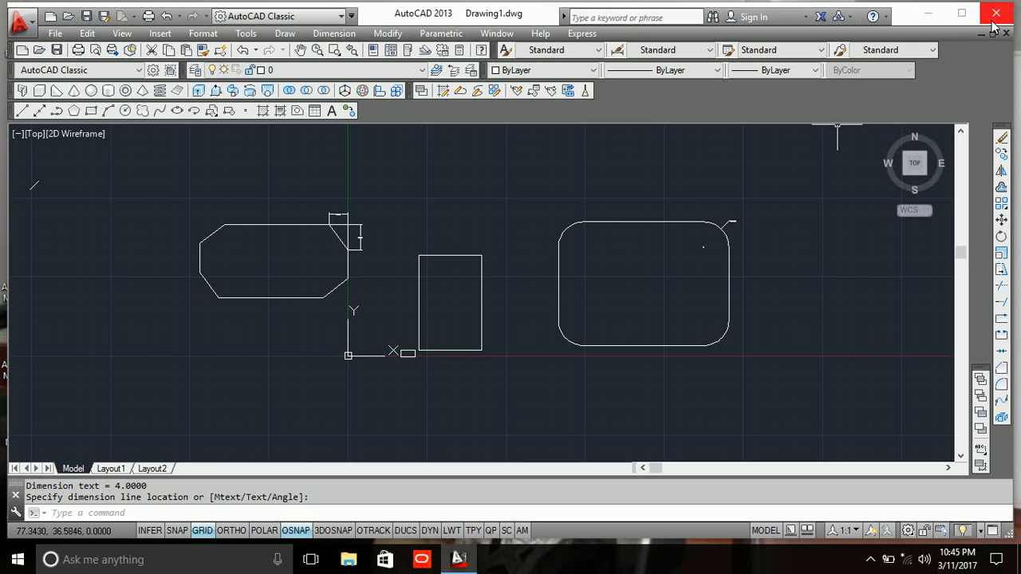
left_click(515, 313)
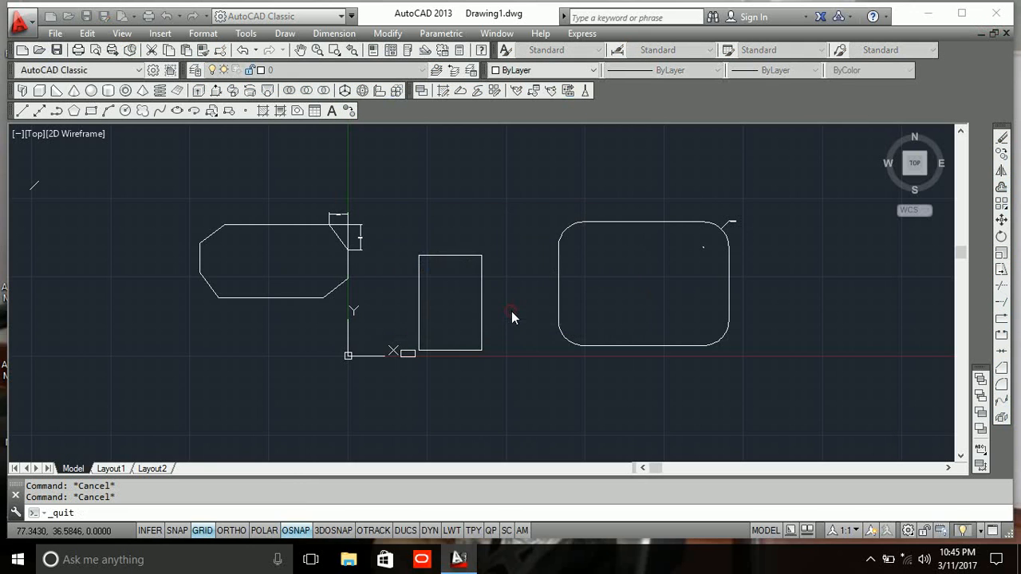